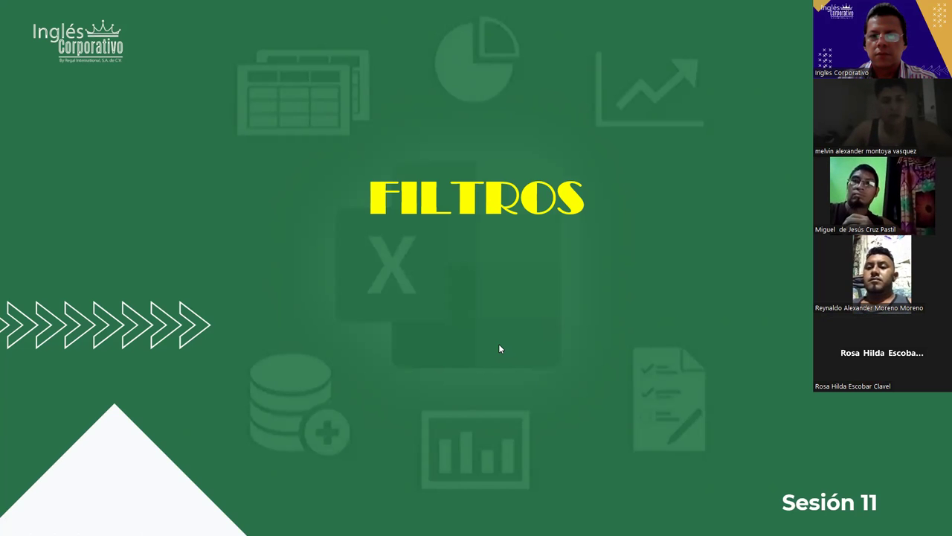
Switch from the Filtros slide to the empty Libro1 Excel workbook
{"action": "key", "text": "alt+Tab"}
{"action": "left_click", "coordinate": [228, 199]}
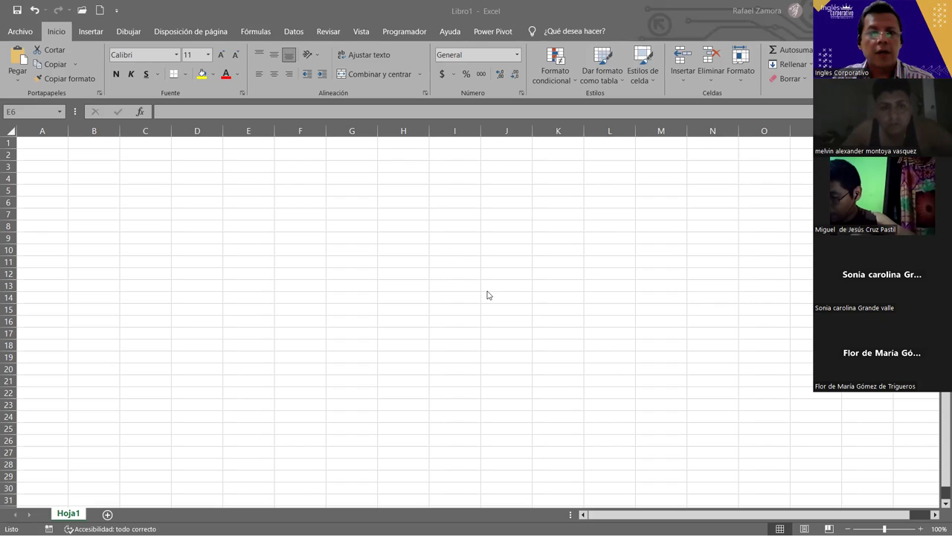
Narrow columns F through L and give F3:L16 Todos los bordes
{"action": "left_click", "coordinate": [191, 132]}
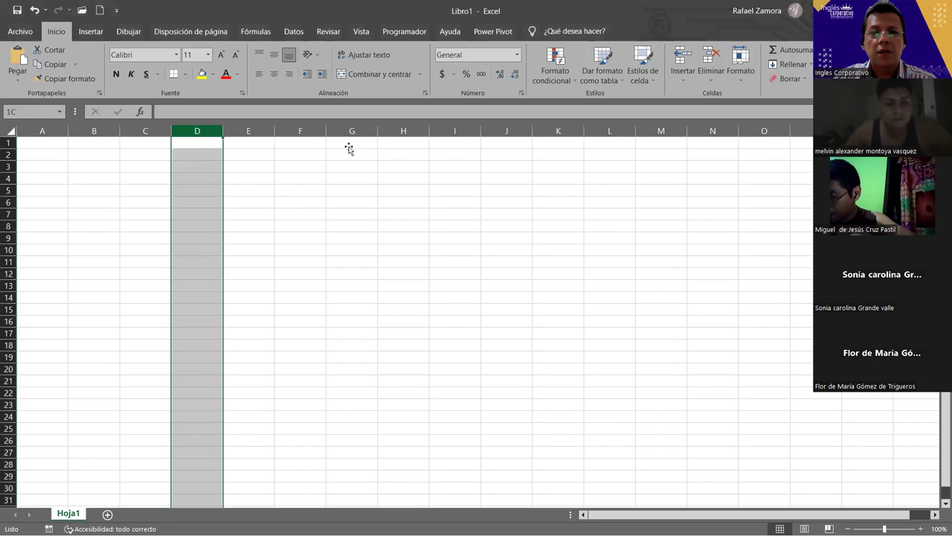
{"action": "left_click", "coordinate": [349, 144]}
{"action": "left_click", "coordinate": [300, 128]}
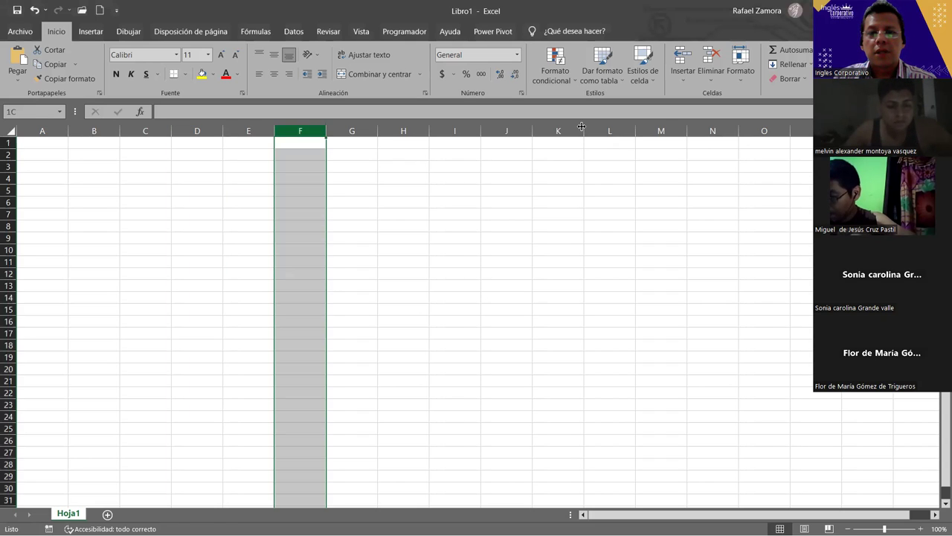
{"action": "mouse_move", "coordinate": [582, 126]}
{"action": "left_mouse_down"}
{"action": "mouse_move", "coordinate": [305, 178]}
{"action": "mouse_move", "coordinate": [520, 321]}
{"action": "left_mouse_up"}
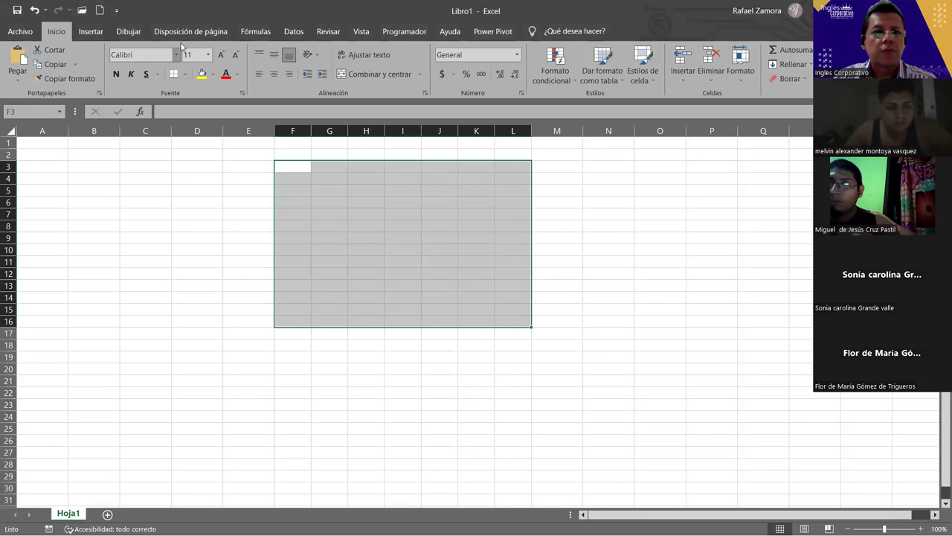
{"action": "left_click", "coordinate": [185, 74]}
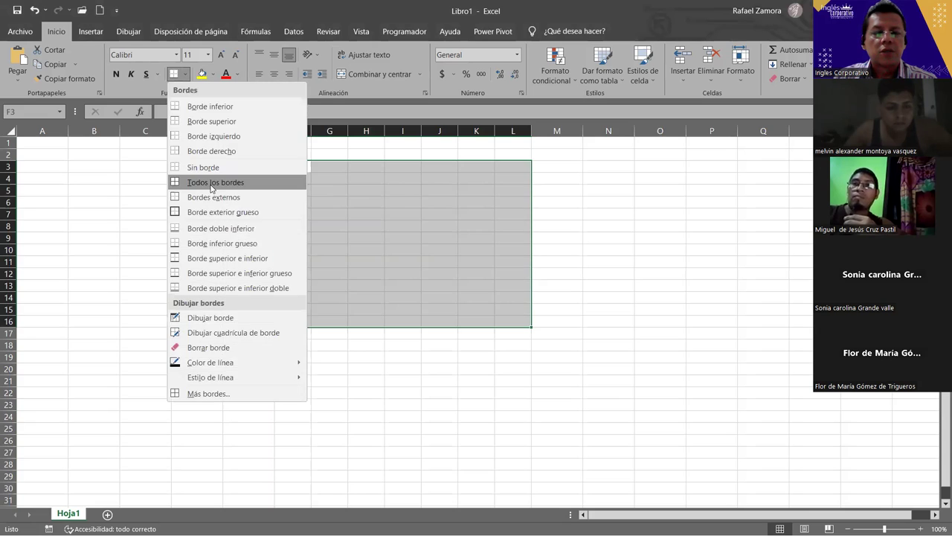
{"action": "left_click", "coordinate": [212, 187]}
{"action": "mouse_move", "coordinate": [295, 163]}
{"action": "left_mouse_down"}
{"action": "mouse_move", "coordinate": [504, 329]}
{"action": "mouse_move", "coordinate": [512, 322]}
{"action": "left_mouse_up"}
Enter =ALEATORIO.ENTRE(100,600) in F3 and fill it across F3:J13
{"action": "left_click", "coordinate": [305, 166]}
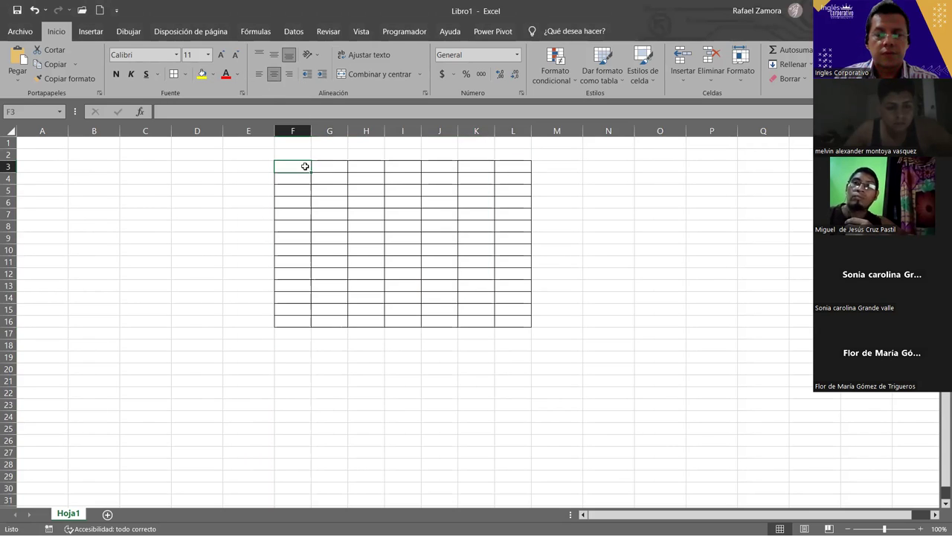
{"action": "type", "text": "=a"}
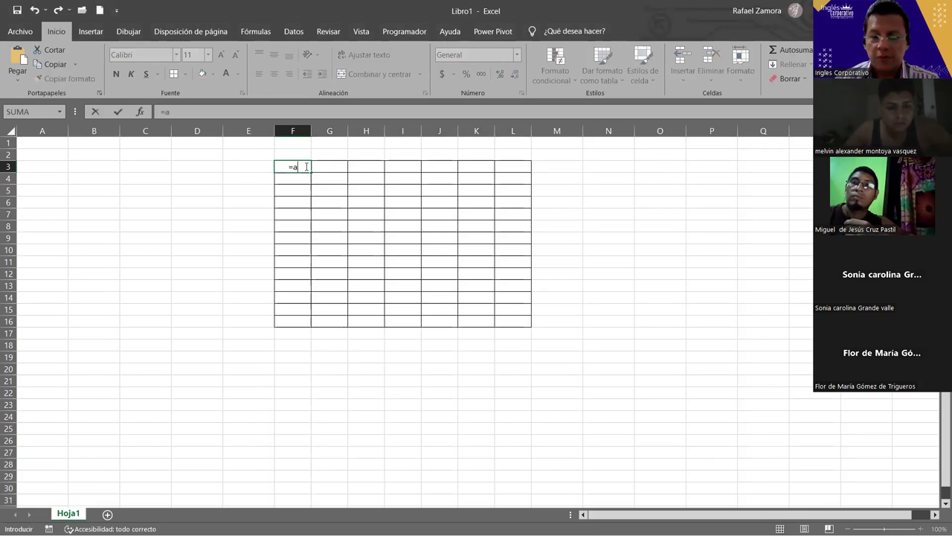
{"action": "type", "text": "leatorio.entre(100,600"}
{"action": "key", "text": "ctrl+Return"}
{"action": "mouse_move", "coordinate": [310, 171]}
{"action": "left_mouse_down"}
{"action": "mouse_move", "coordinate": [310, 289]}
{"action": "mouse_move", "coordinate": [470, 287]}
{"action": "left_mouse_up"}
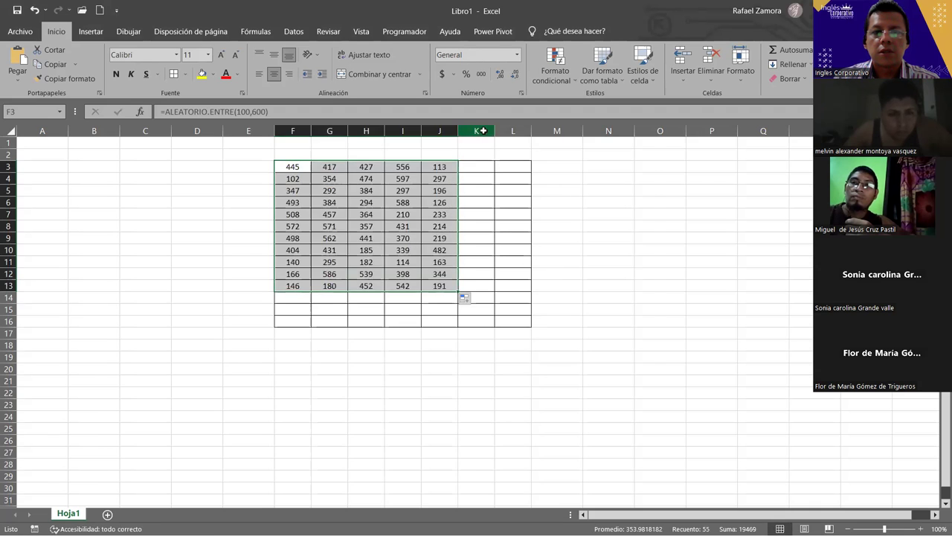
Delete the unused columns K:M and the empty rows 14 to 18
{"action": "left_click_drag", "start_coordinate": [482, 130], "coordinate": [543, 127]}
{"action": "key", "text": "ctrl+minus"}
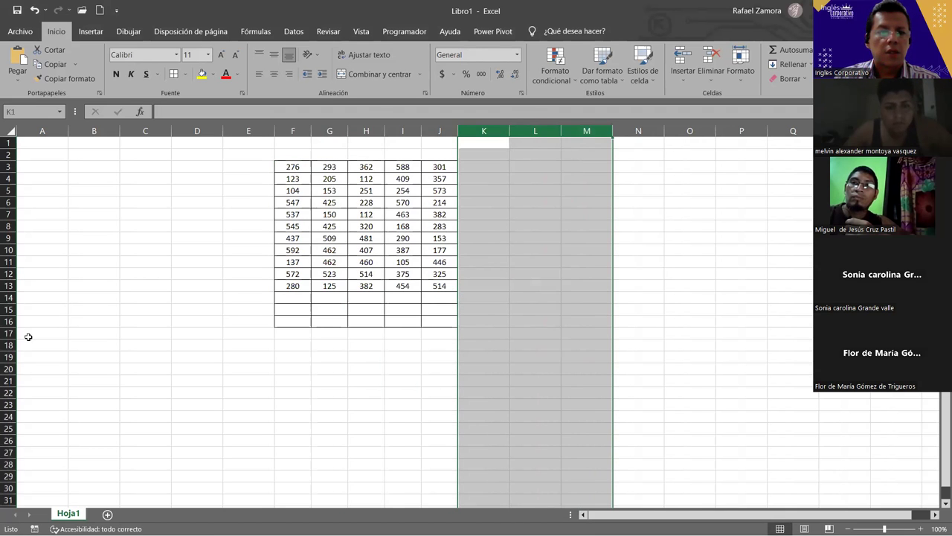
{"action": "left_click", "coordinate": [9, 298]}
{"action": "left_click", "coordinate": [19, 347], "text": "shift"}
{"action": "key", "text": "ctrl+minus"}
Type the label CONTAR in cell B3
{"action": "left_click", "coordinate": [121, 266]}
{"action": "scroll", "coordinate": [121, 266], "scroll_direction": "up", "scroll_amount": 1, "text": "ctrl"}
{"action": "scroll", "coordinate": [118, 180], "scroll_direction": "up", "scroll_amount": 1, "text": "ctrl"}
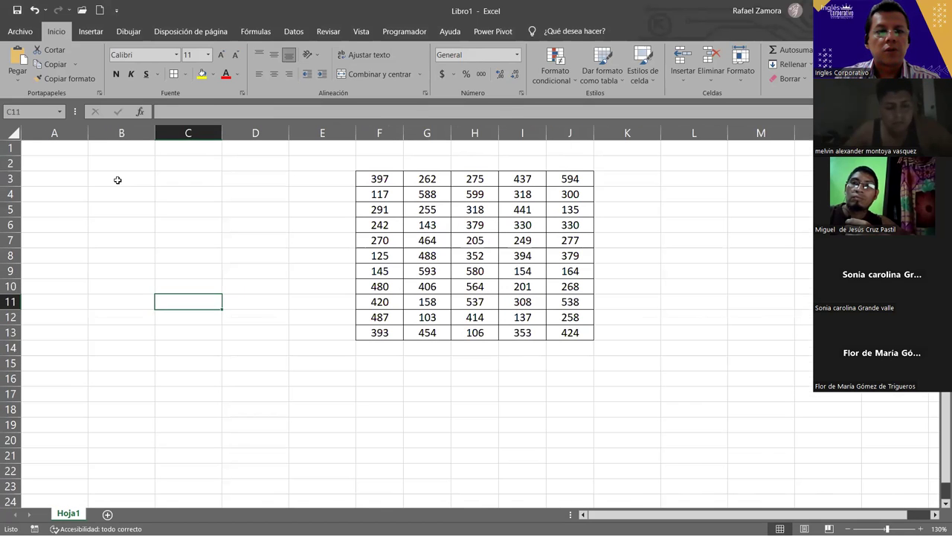
{"action": "left_click", "coordinate": [117, 176]}
{"action": "type", "text": "CONTAR"}
{"action": "key", "text": "Return"}
{"action": "left_click", "coordinate": [119, 175]}
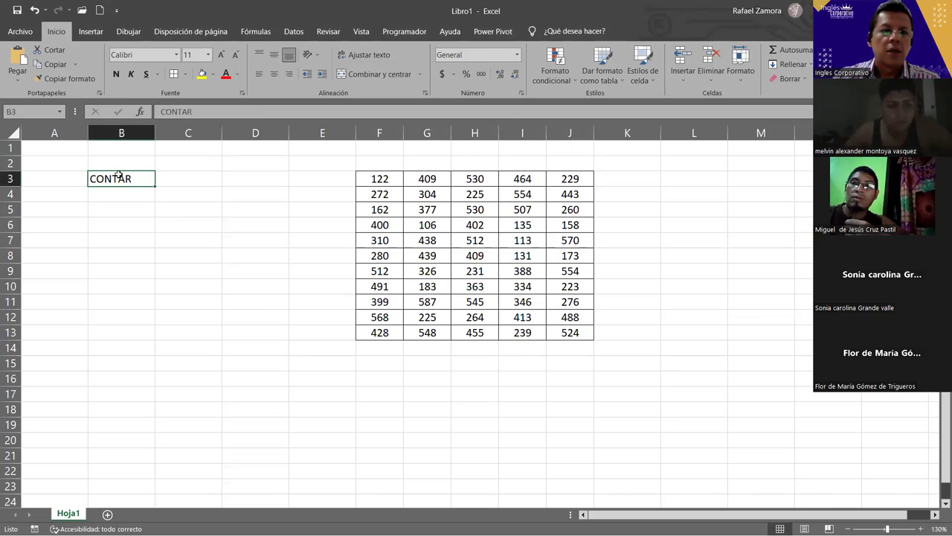
Enter =CONTAR(F3:J13) in C3, giving 55, and type CONTAR.BLANCO in B5
{"action": "left_click", "coordinate": [195, 178]}
{"action": "type", "text": "="}
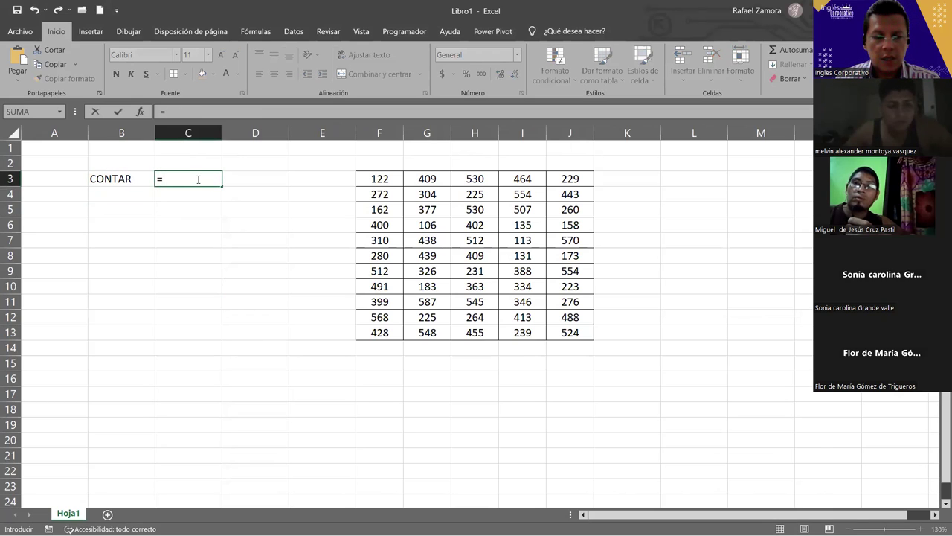
{"action": "type", "text": "contar"}
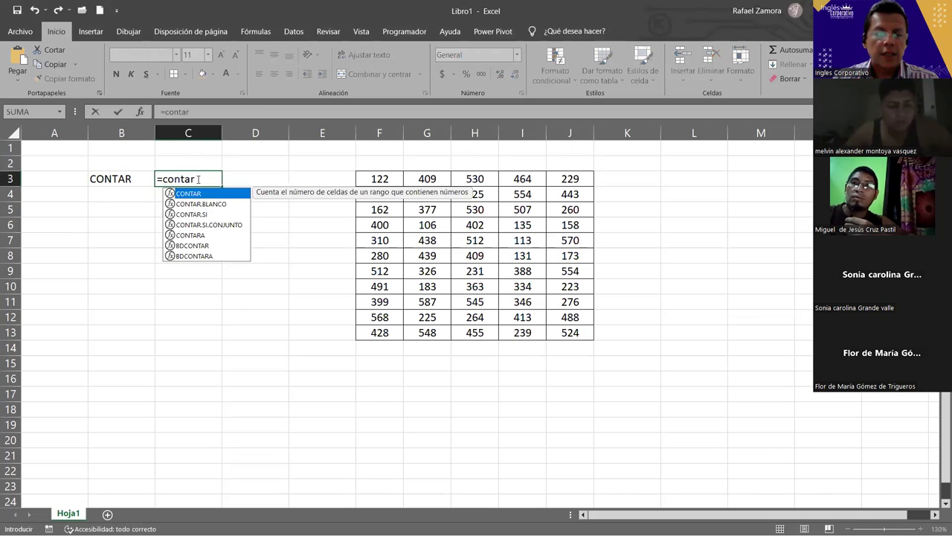
{"action": "key", "text": "Tab"}
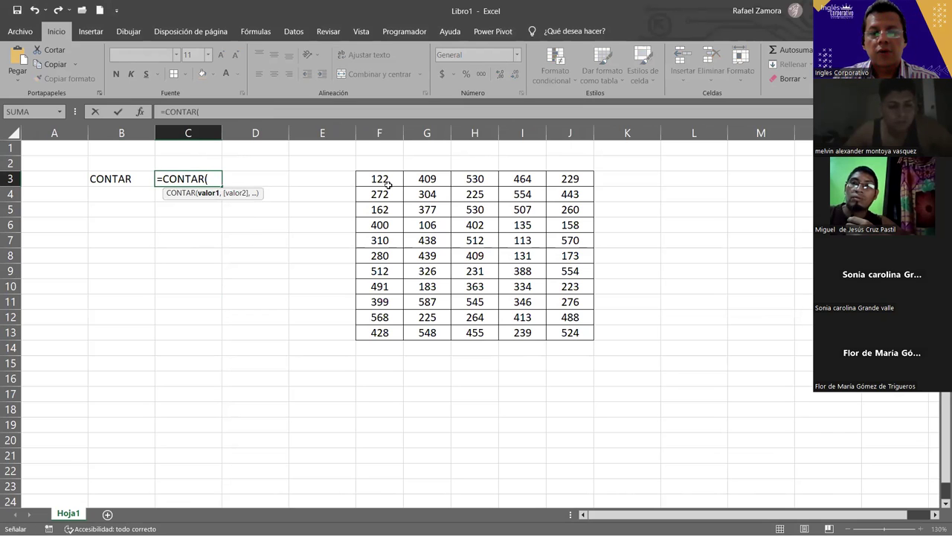
{"action": "left_click_drag", "start_coordinate": [379, 179], "coordinate": [560, 333]}
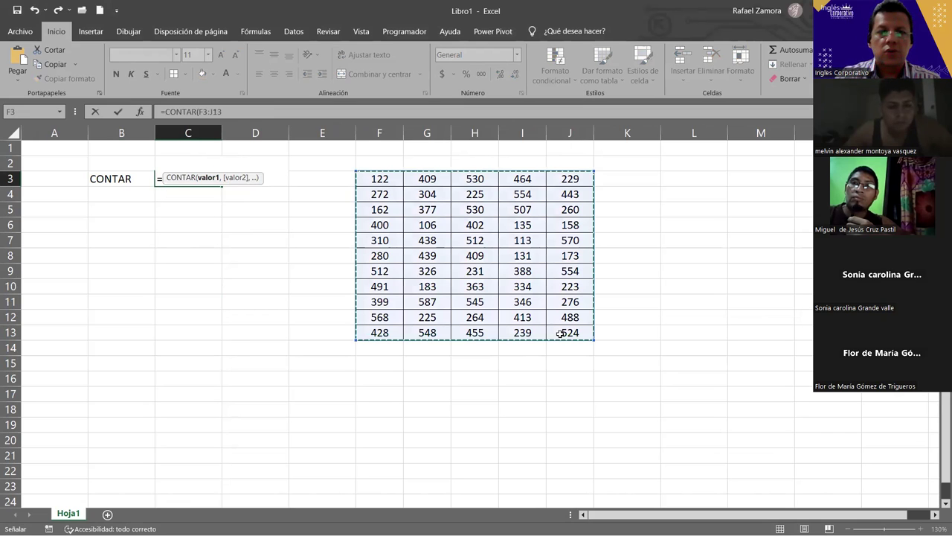
{"action": "key", "text": "Return"}
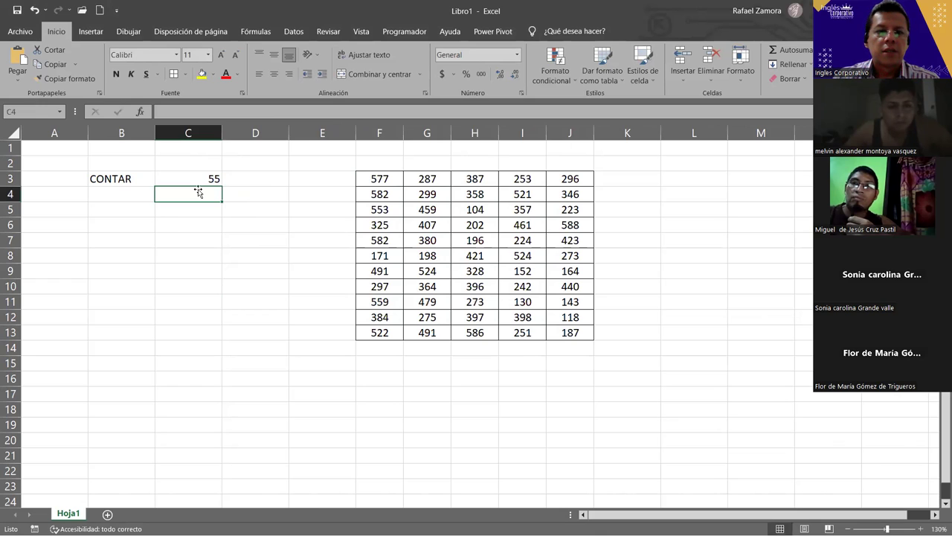
{"action": "left_click", "coordinate": [123, 207]}
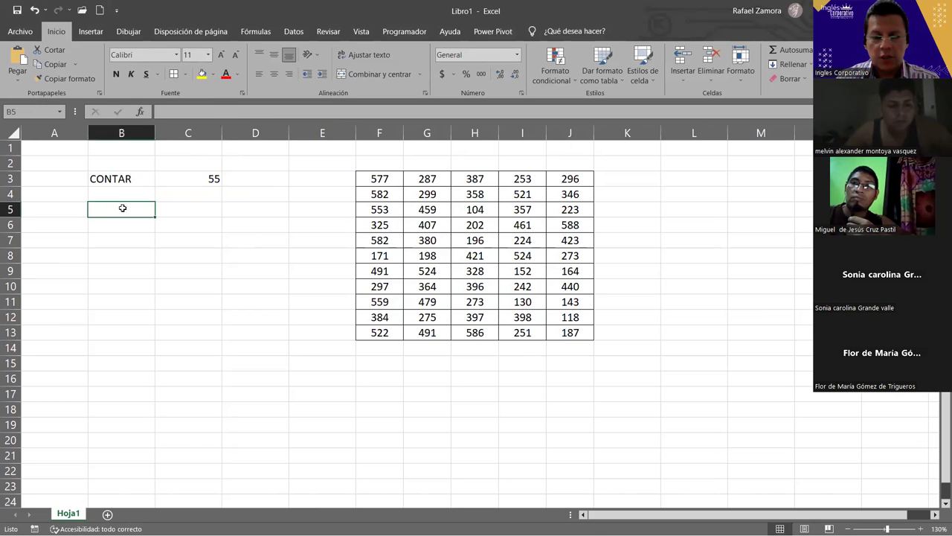
{"action": "type", "text": "CONTAR"}
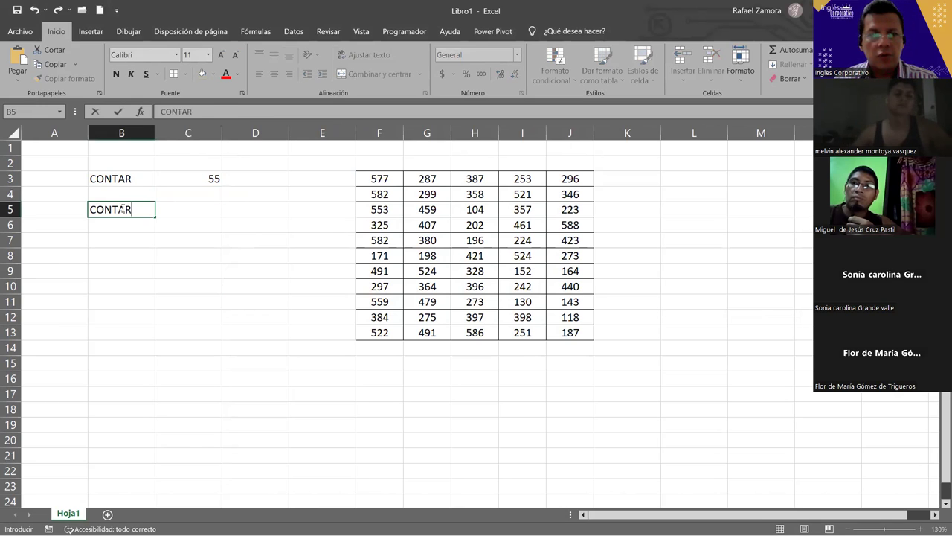
{"action": "type", "text": ".BLANCO"}
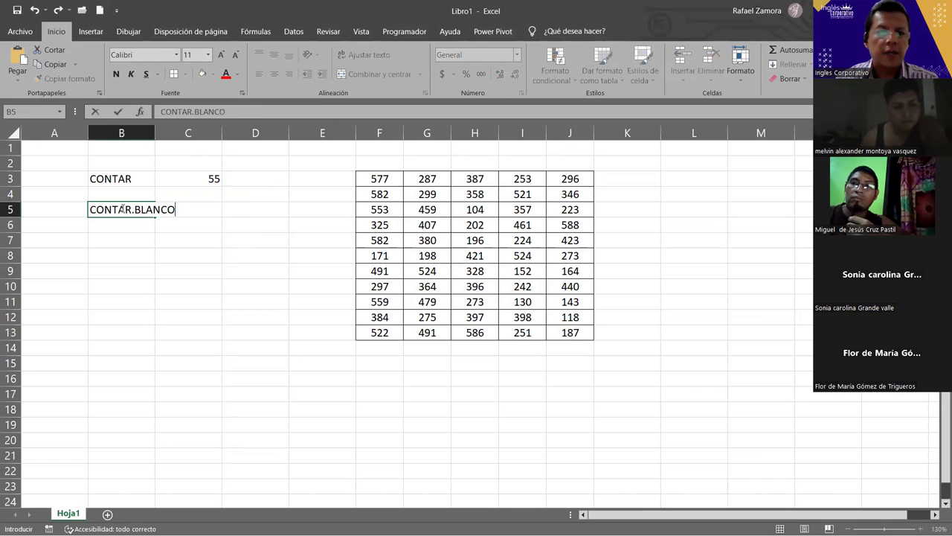
Confirm the B5 label, autofit column B, and abandon a CONTAR.BLANCO formula in C5
{"action": "left_click", "coordinate": [187, 271]}
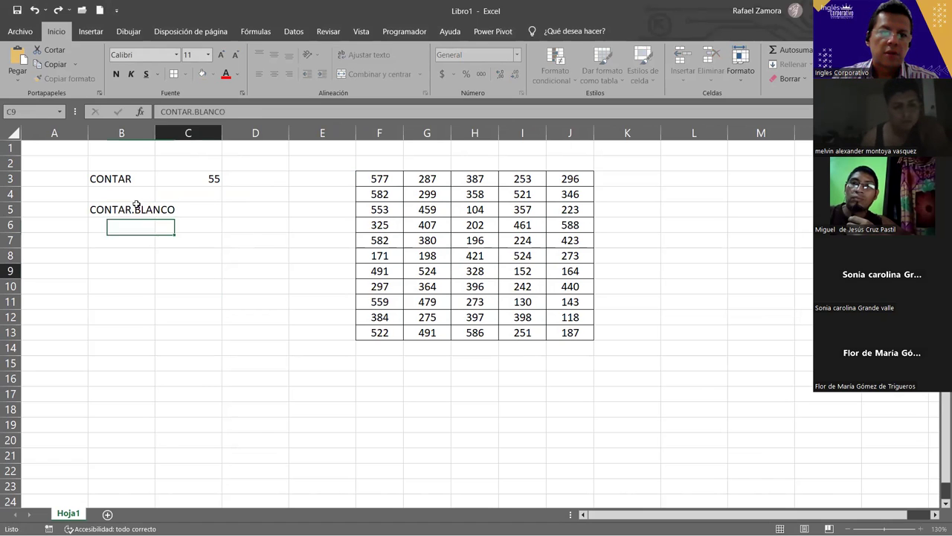
{"action": "double_click", "coordinate": [157, 133]}
{"action": "left_click", "coordinate": [223, 210]}
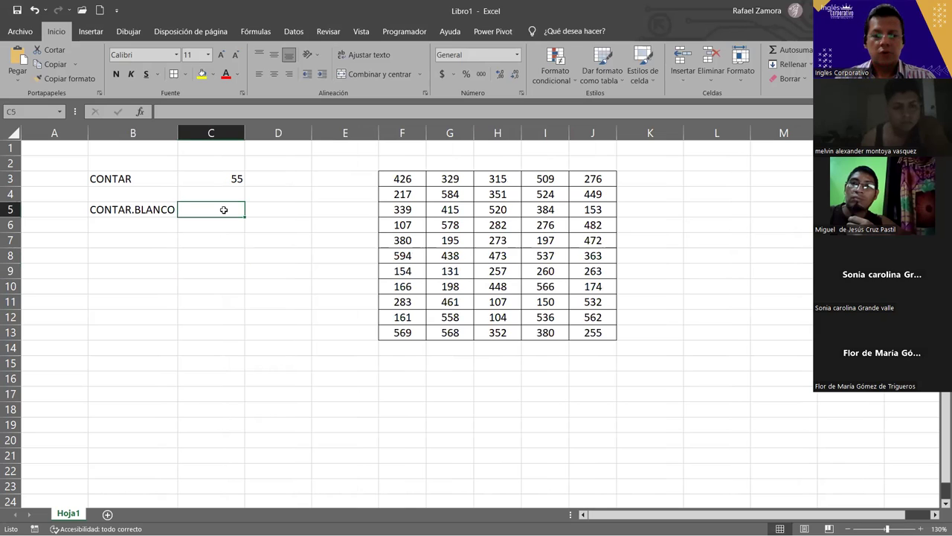
{"action": "type", "text": "="}
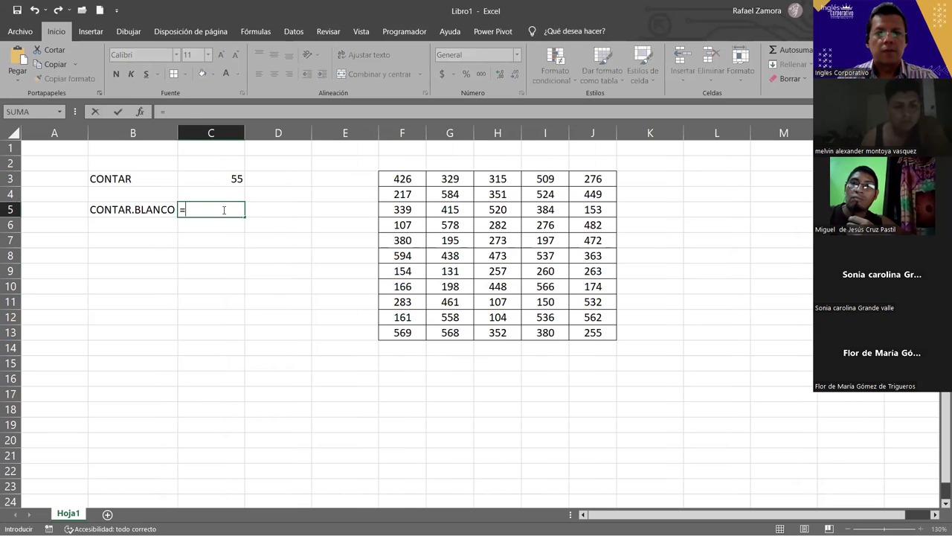
{"action": "type", "text": "CONTAR"}
{"action": "double_click", "coordinate": [224, 234]}
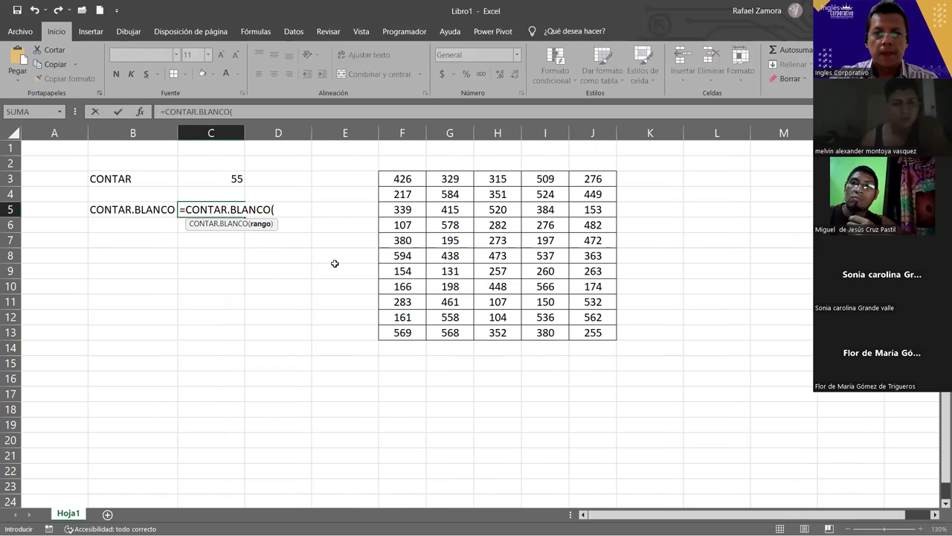
{"action": "key", "text": "Escape"}
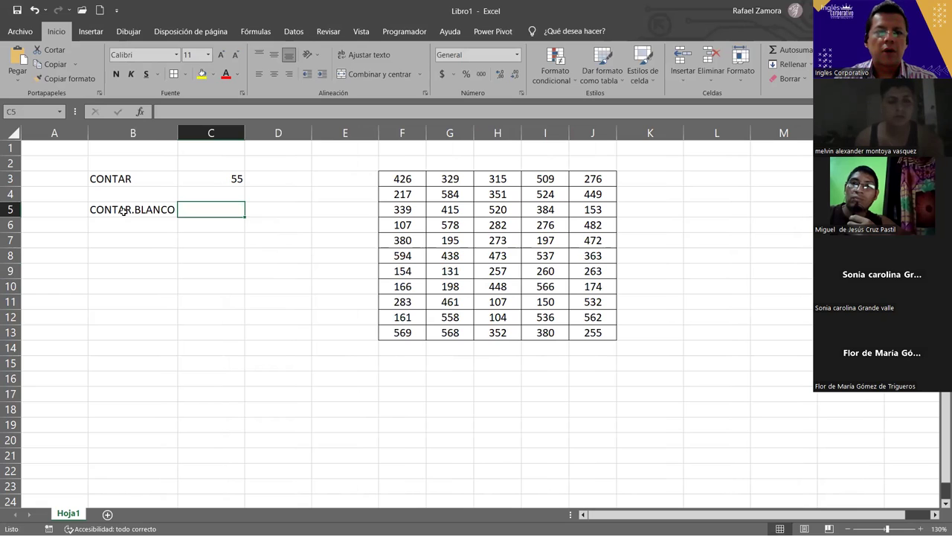
Edit B5, replacing .BLANCO with A so the label reads CONTARA
{"action": "double_click", "coordinate": [123, 211]}
{"action": "left_click_drag", "start_coordinate": [133, 210], "coordinate": [206, 215]}
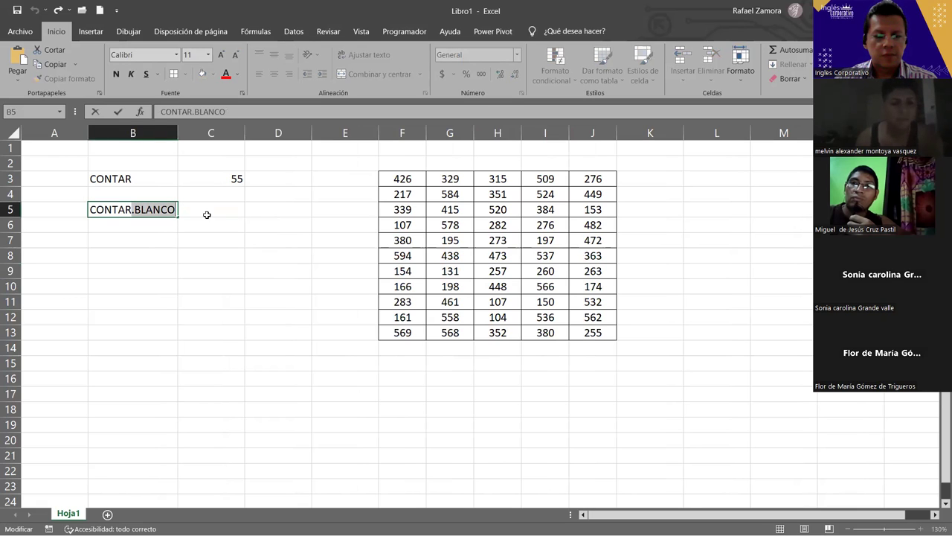
{"action": "type", "text": "A"}
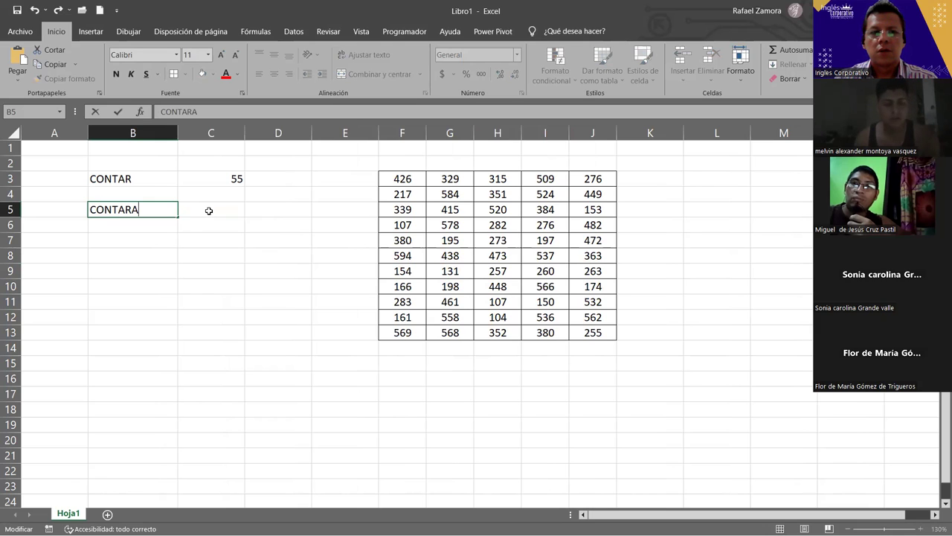
{"action": "key", "text": "Return"}
Enter =CONTARA(F3:J13) in C5, which returns 55
{"action": "left_click", "coordinate": [209, 211]}
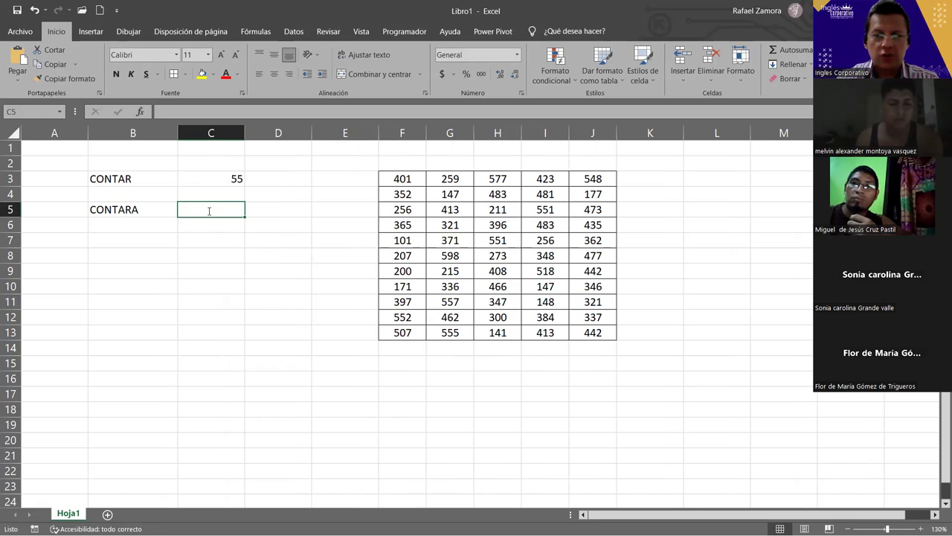
{"action": "type", "text": "=CONTAR"}
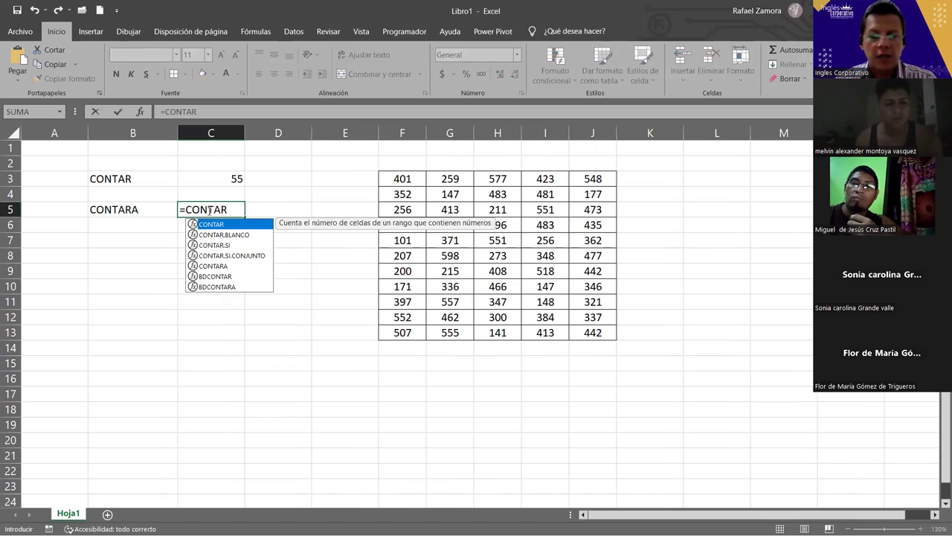
{"action": "key", "text": "Down"}
{"action": "key", "text": "Down"}
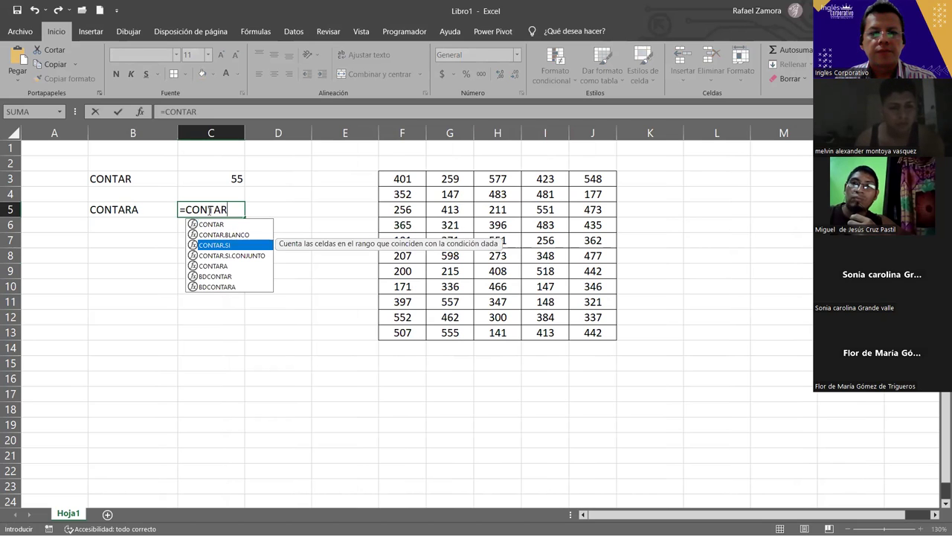
{"action": "type", "text": "A("}
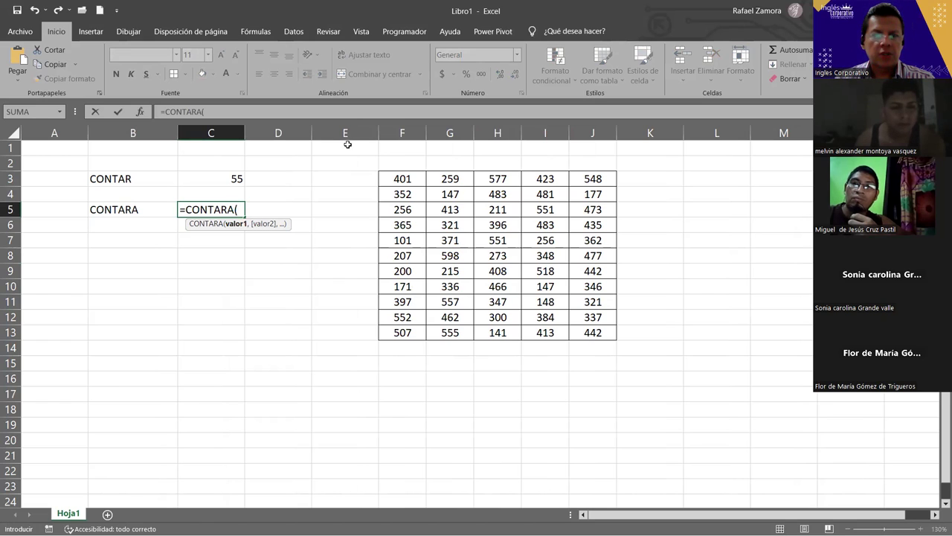
{"action": "left_click", "coordinate": [411, 185]}
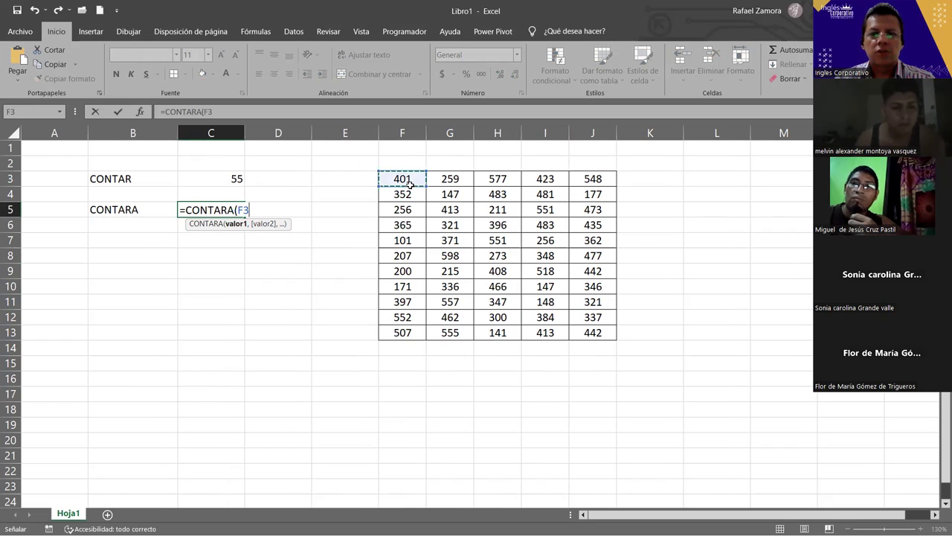
{"action": "left_click", "coordinate": [585, 331], "text": "shift"}
{"action": "key", "text": "Return"}
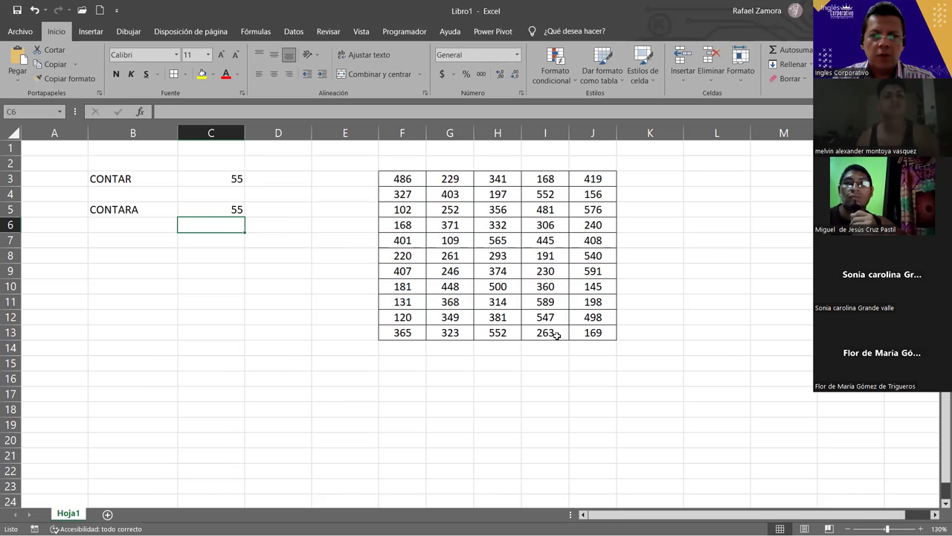
Make the column B labels red and bold
{"action": "left_click", "coordinate": [132, 132]}
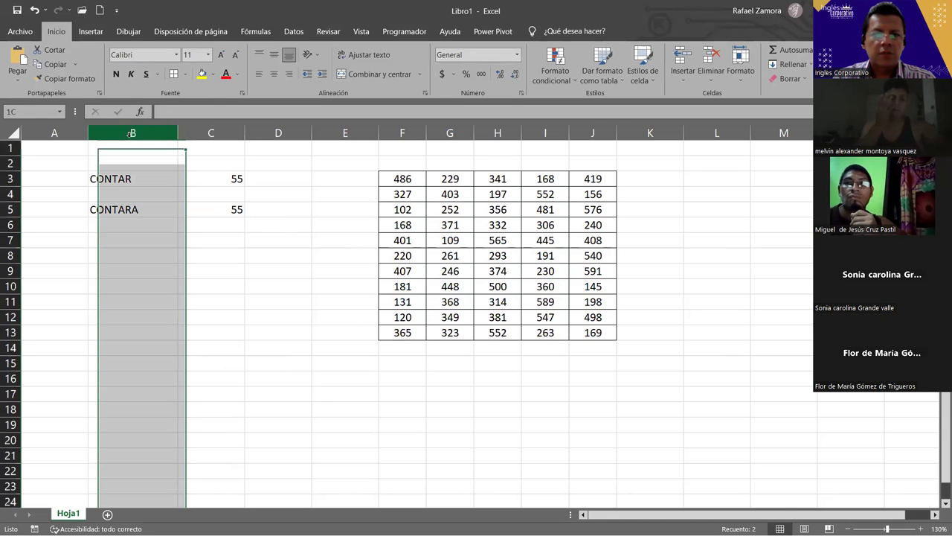
{"action": "left_click", "coordinate": [226, 74]}
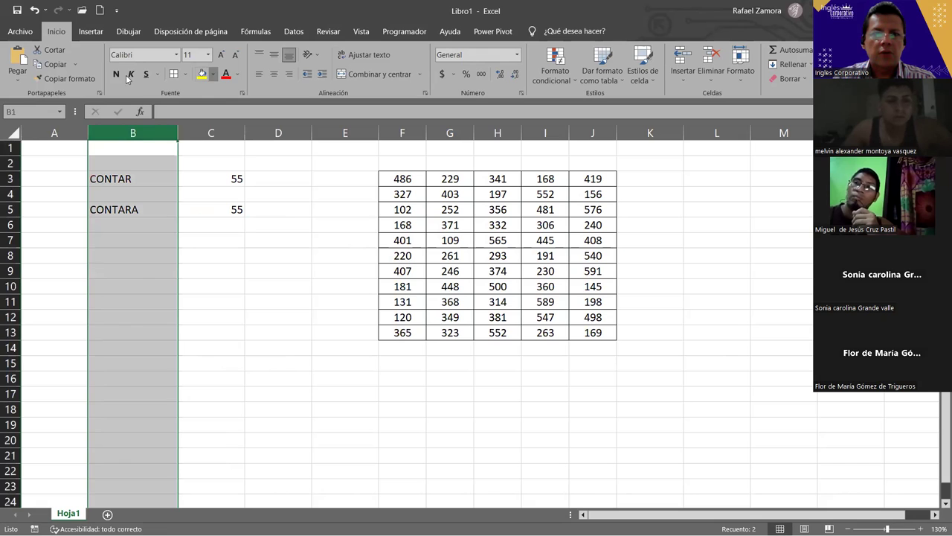
{"action": "left_click", "coordinate": [116, 73]}
{"action": "left_click", "coordinate": [126, 287]}
Add the label CONTAR.BLANCO in cell B7
{"action": "left_click", "coordinate": [115, 241]}
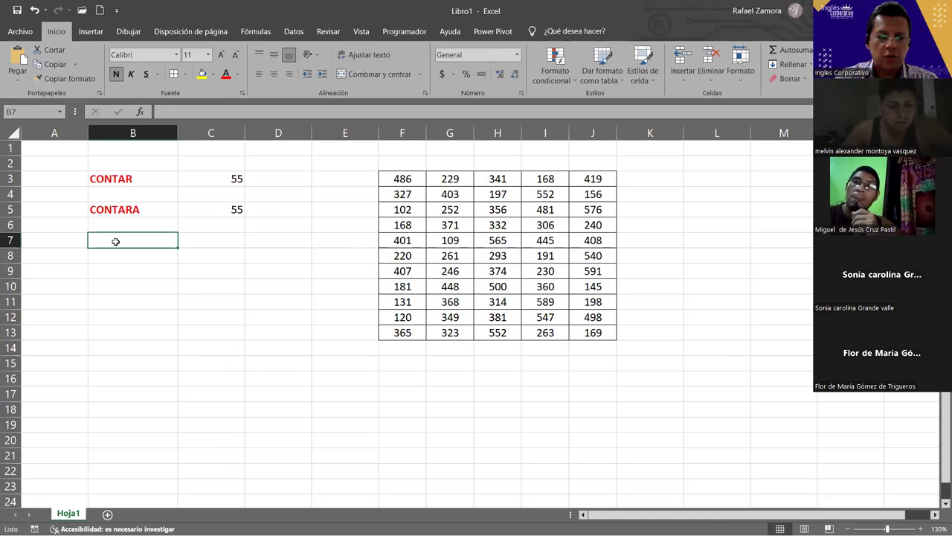
{"action": "type", "text": "CO"}
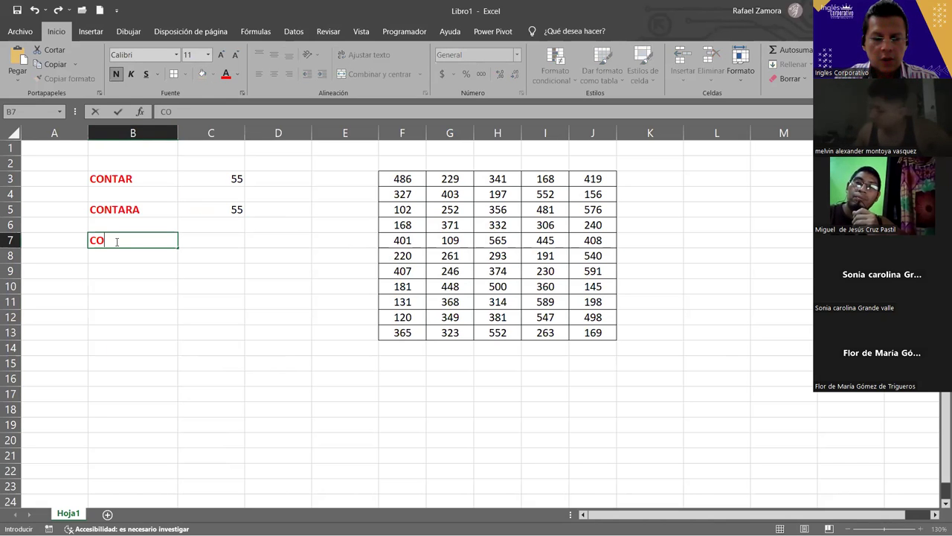
{"action": "type", "text": "NTAR.BLAN"}
{"action": "type", "text": "NCO"}
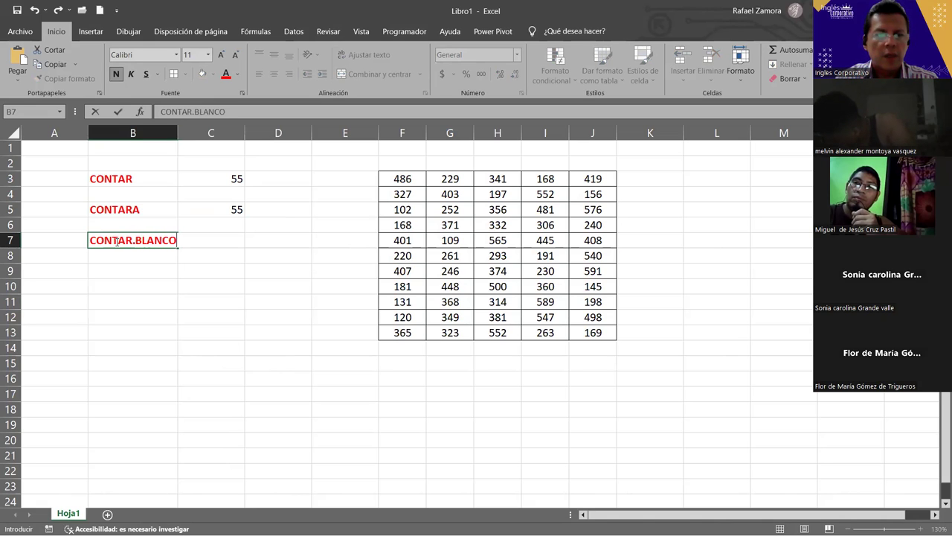
{"action": "key", "text": "Return"}
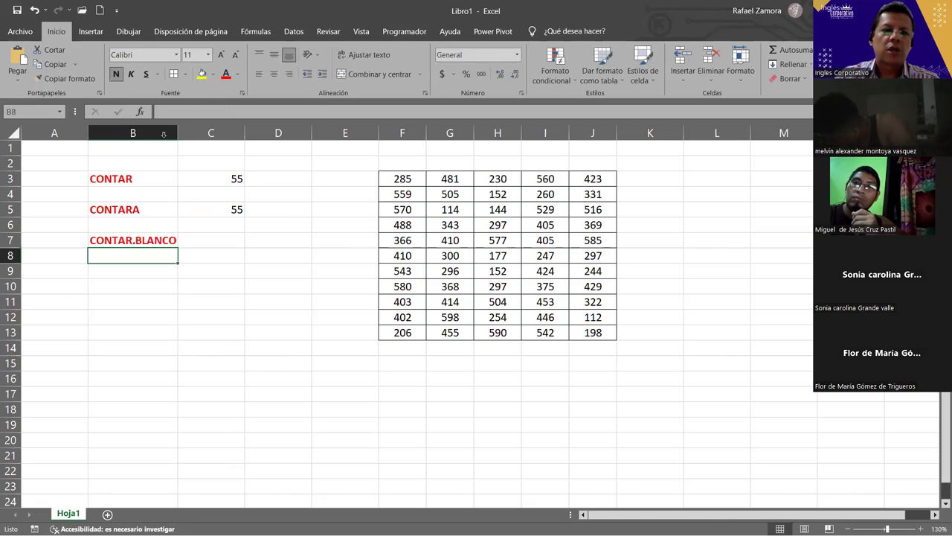
Autofit column B and enter =CONTAR.BLANCO(F3:J13) in C7, returning 0
{"action": "double_click", "coordinate": [177, 132]}
{"action": "left_click", "coordinate": [238, 242]}
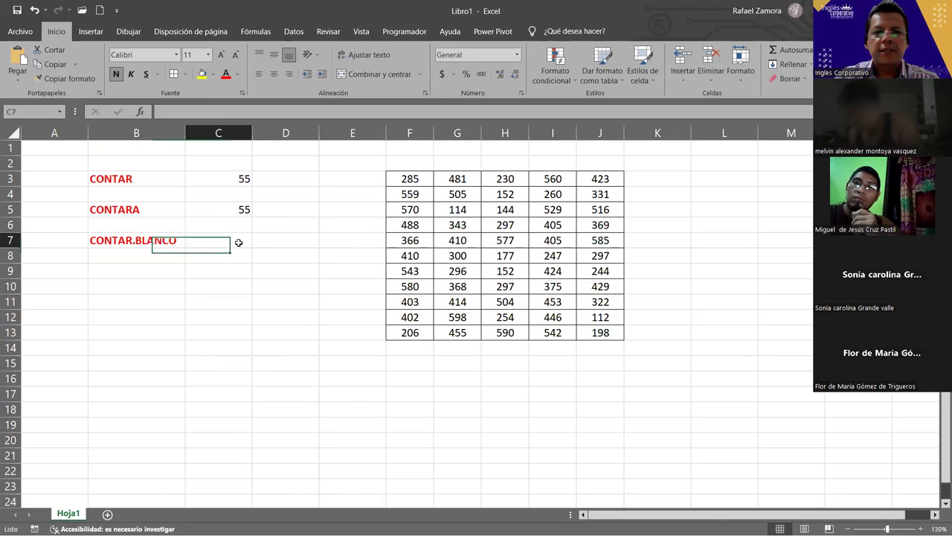
{"action": "type", "text": "="}
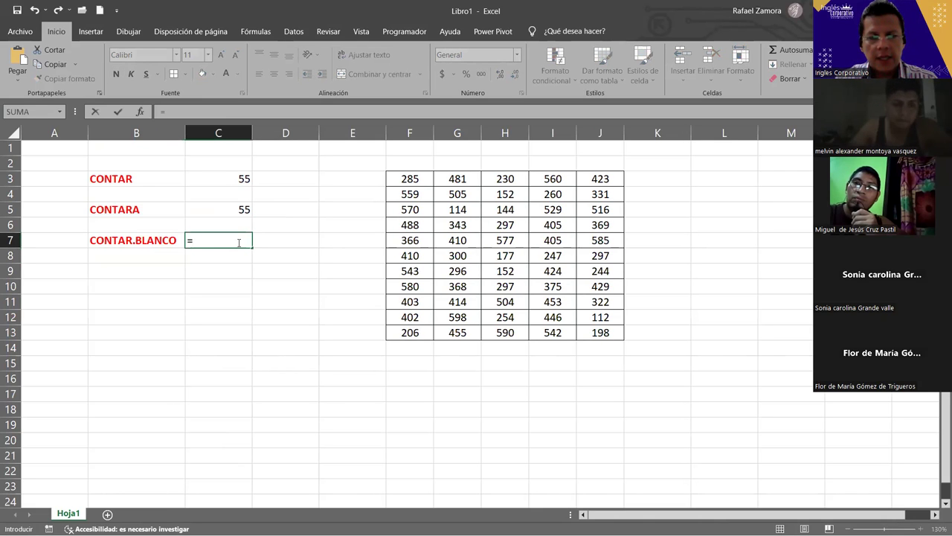
{"action": "type", "text": "CONTAR"}
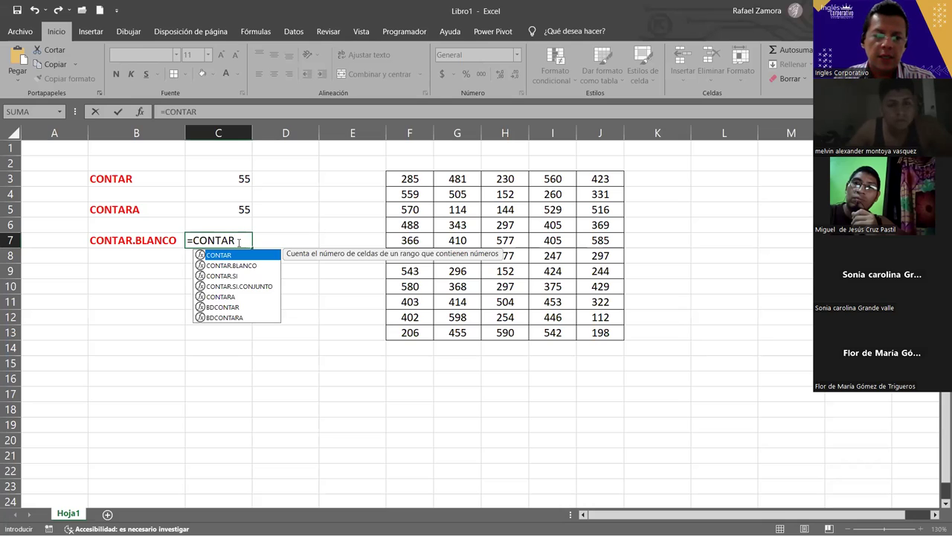
{"action": "key", "text": "Down"}
{"action": "key", "text": "Tab"}
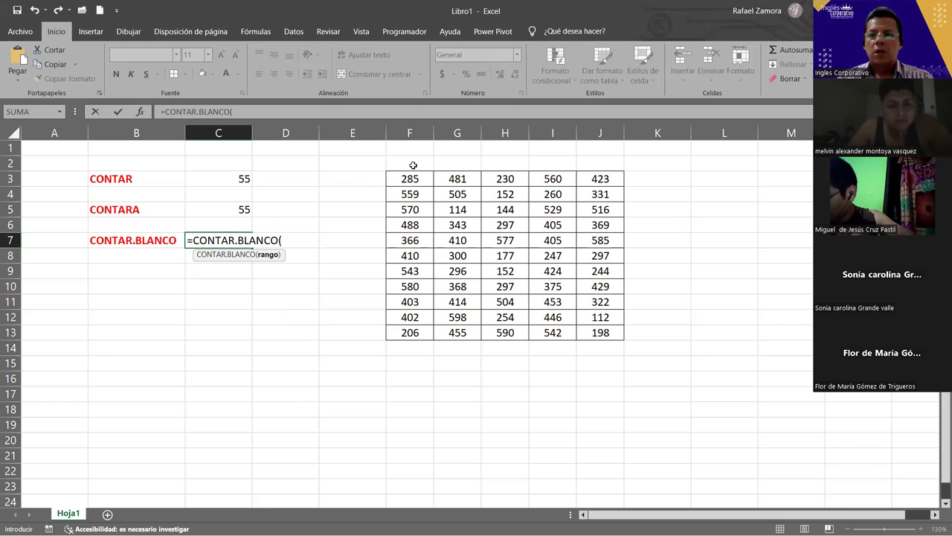
{"action": "mouse_move", "coordinate": [410, 180]}
{"action": "left_mouse_down"}
{"action": "mouse_move", "coordinate": [621, 325]}
{"action": "mouse_move", "coordinate": [610, 332]}
{"action": "left_mouse_up"}
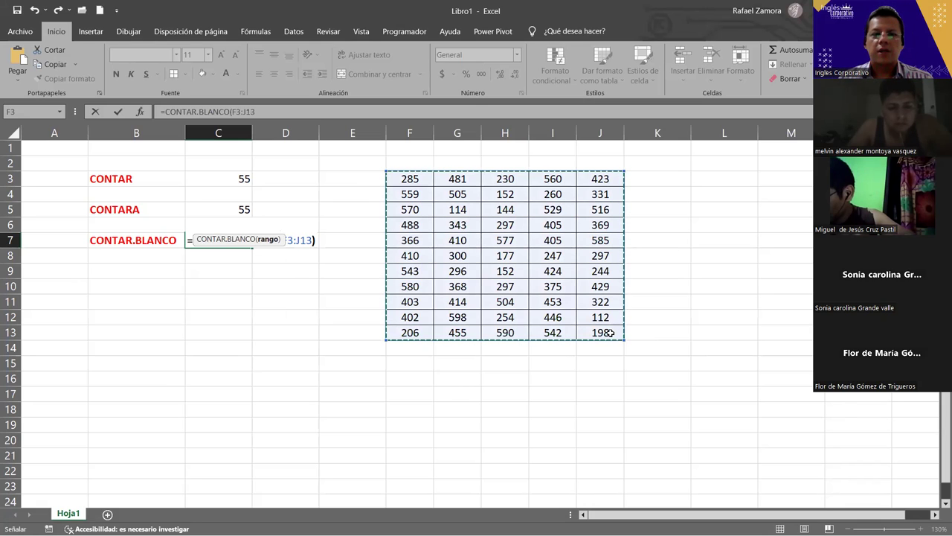
{"action": "type", "text": ")"}
{"action": "key", "text": "Return"}
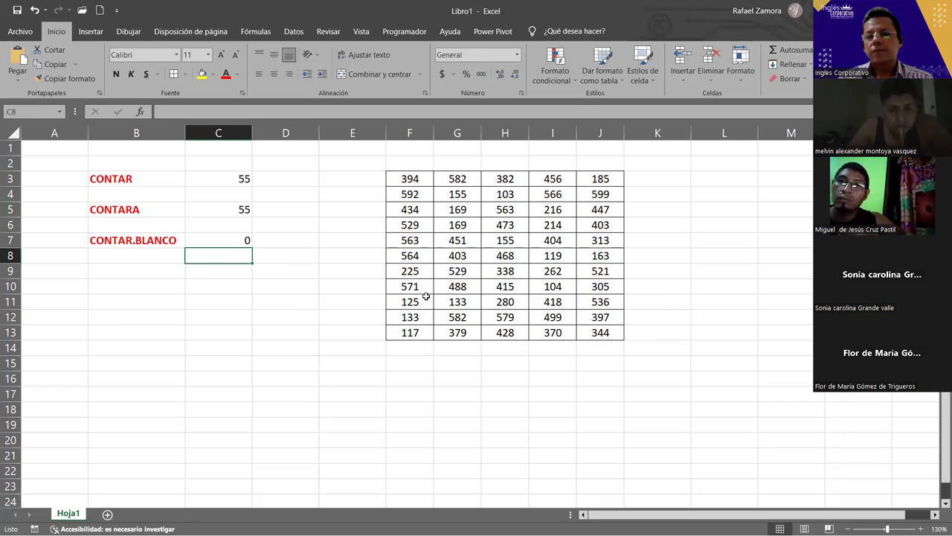
{"action": "left_click", "coordinate": [457, 209]}
{"action": "left_click", "coordinate": [408, 178]}
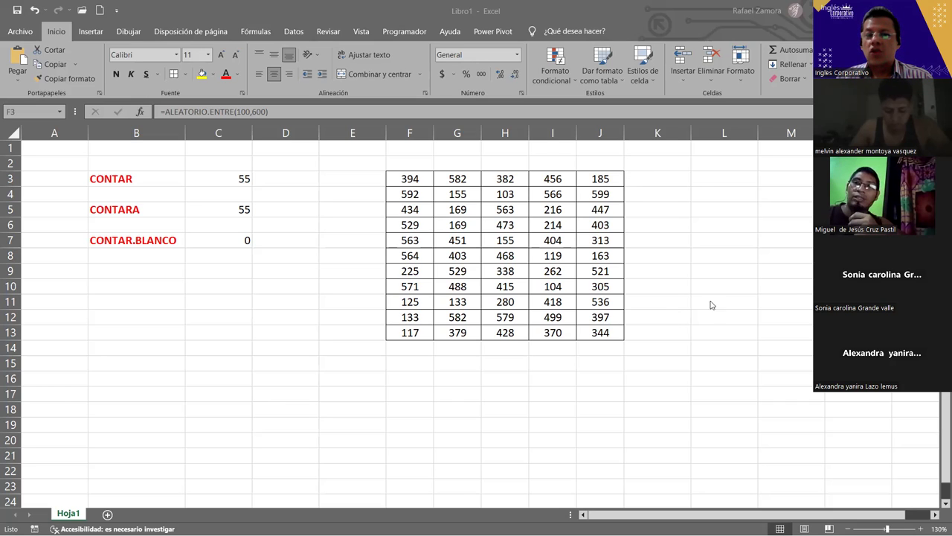
{"action": "key", "text": "alt+Tab"}
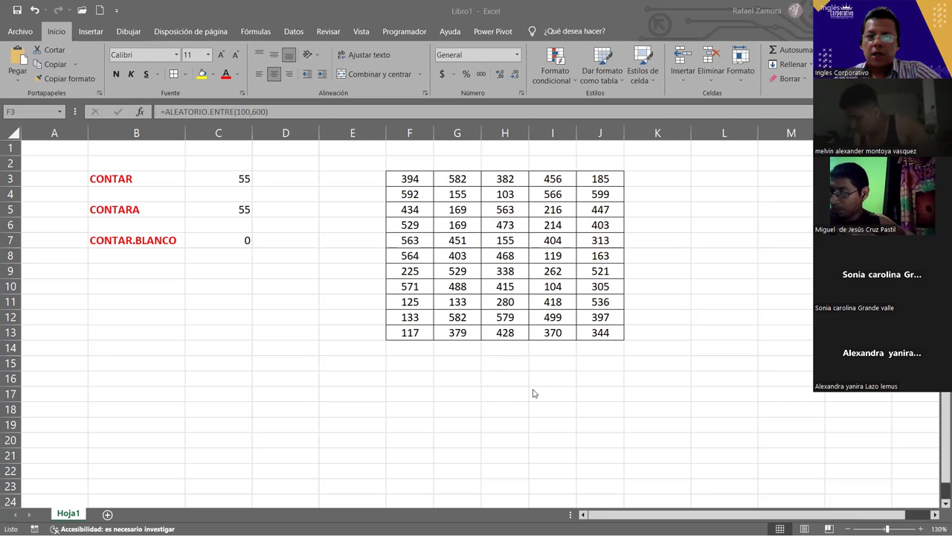
Clear cell F3 so the counts read 54, 54 and 1 blank
{"action": "left_click", "coordinate": [520, 363]}
{"action": "left_click", "coordinate": [424, 181]}
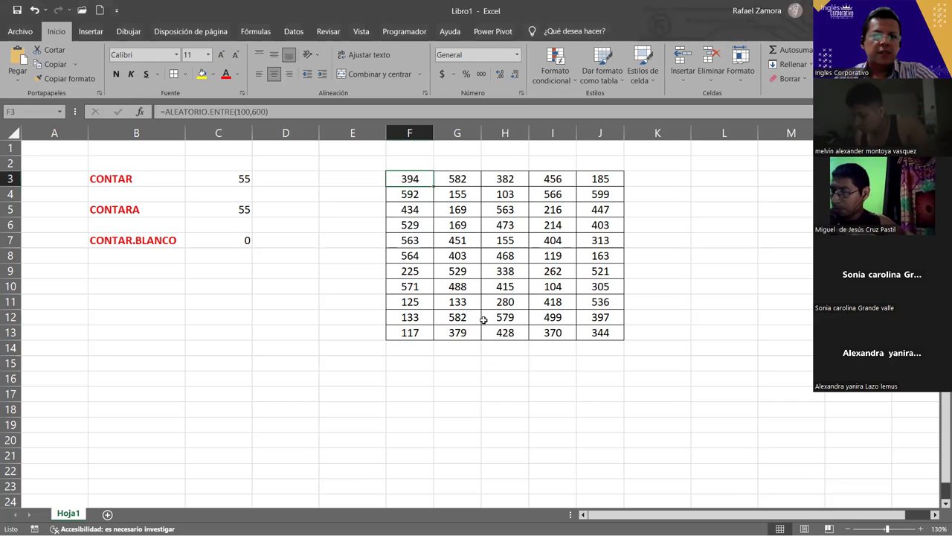
{"action": "key", "text": "Delete"}
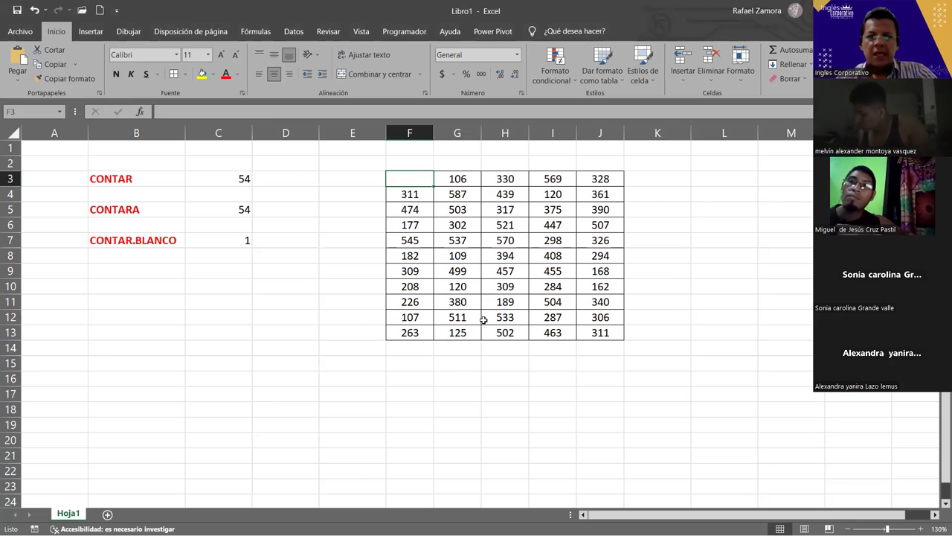
{"action": "key", "text": "ctrl+z"}
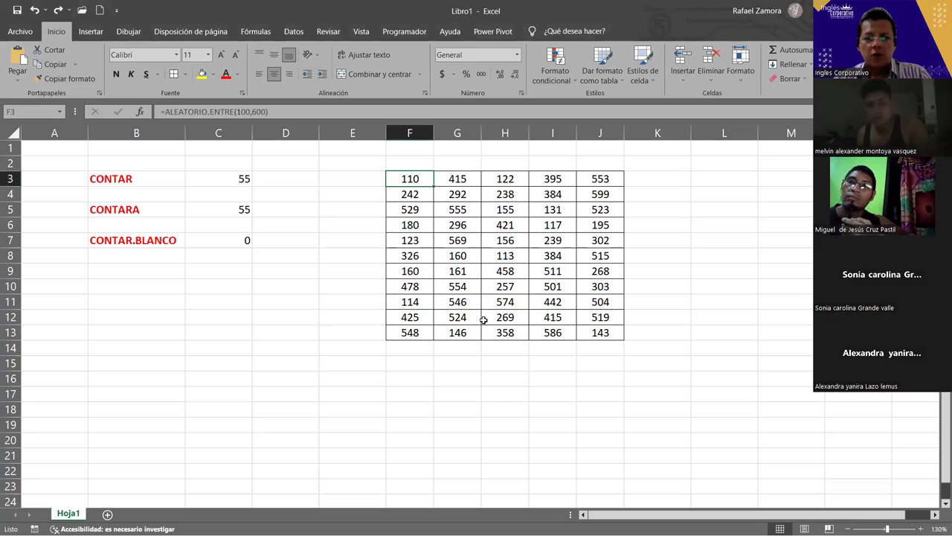
{"action": "key", "text": "Delete"}
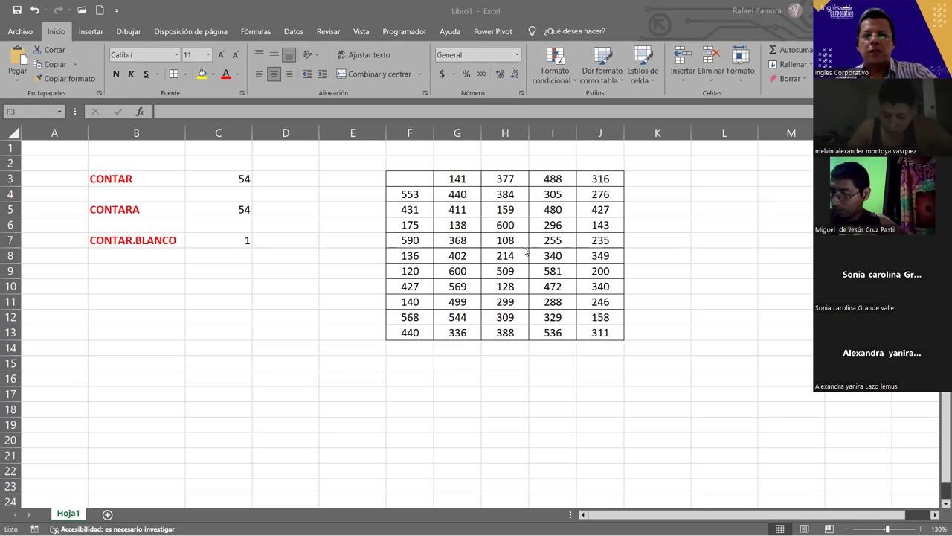
{"action": "mouse_move", "coordinate": [458, 225]}
{"action": "left_mouse_down"}
{"action": "mouse_move", "coordinate": [565, 301]}
{"action": "mouse_move", "coordinate": [567, 289]}
{"action": "left_mouse_up"}
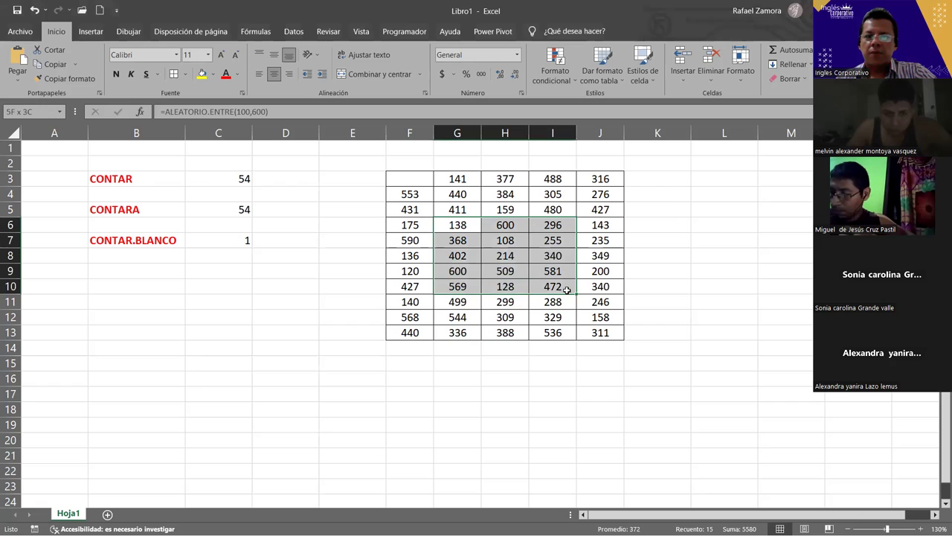
{"action": "left_click", "coordinate": [553, 179]}
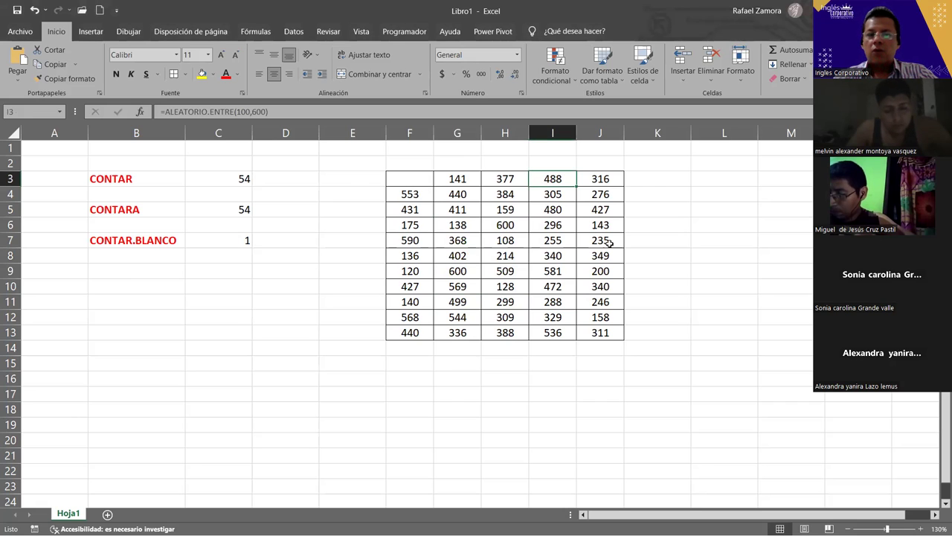
{"action": "key", "text": "BackSpace"}
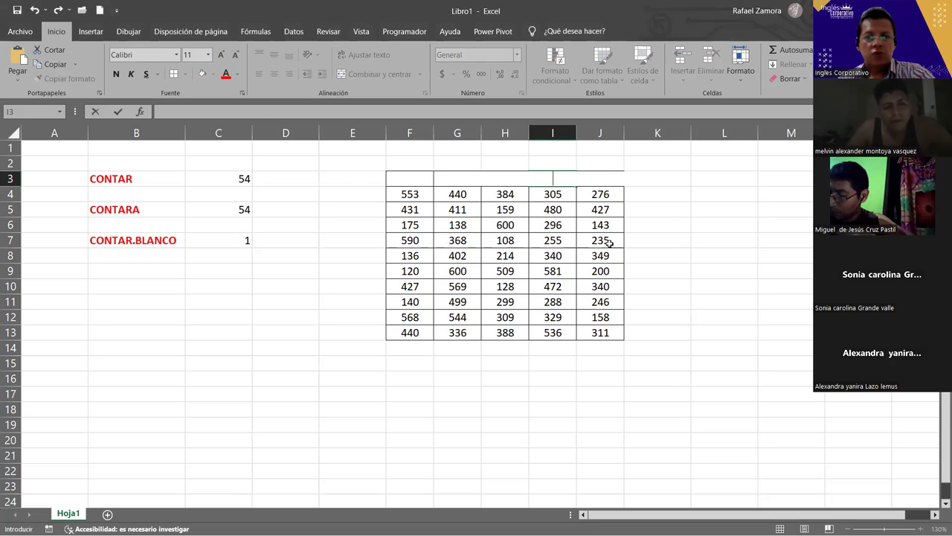
{"action": "key", "text": "ctrl+Return"}
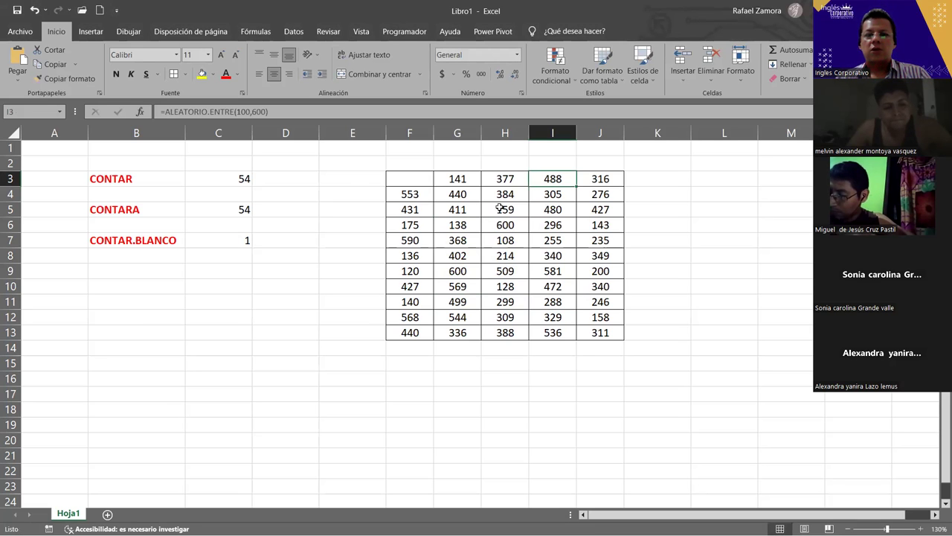
{"action": "left_click_drag", "start_coordinate": [501, 209], "coordinate": [589, 278]}
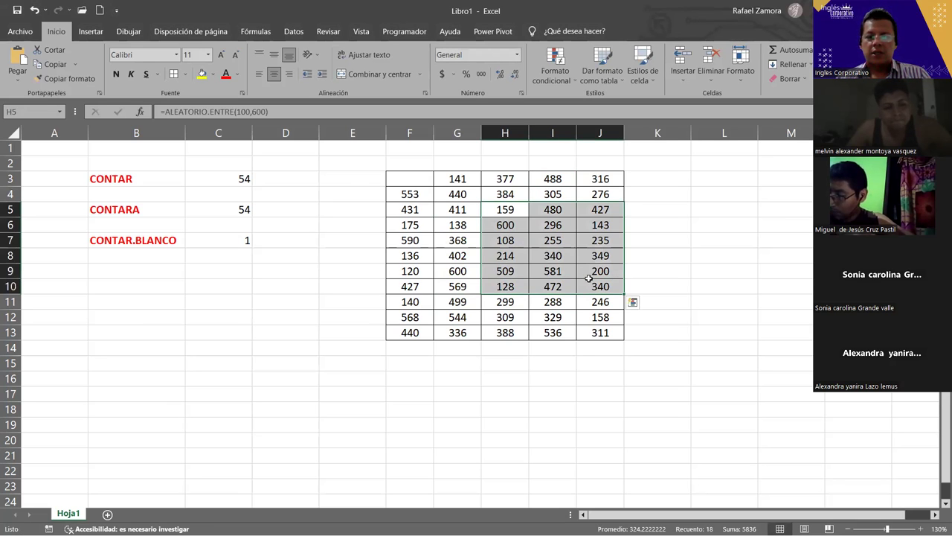
{"action": "key", "text": "Delete"}
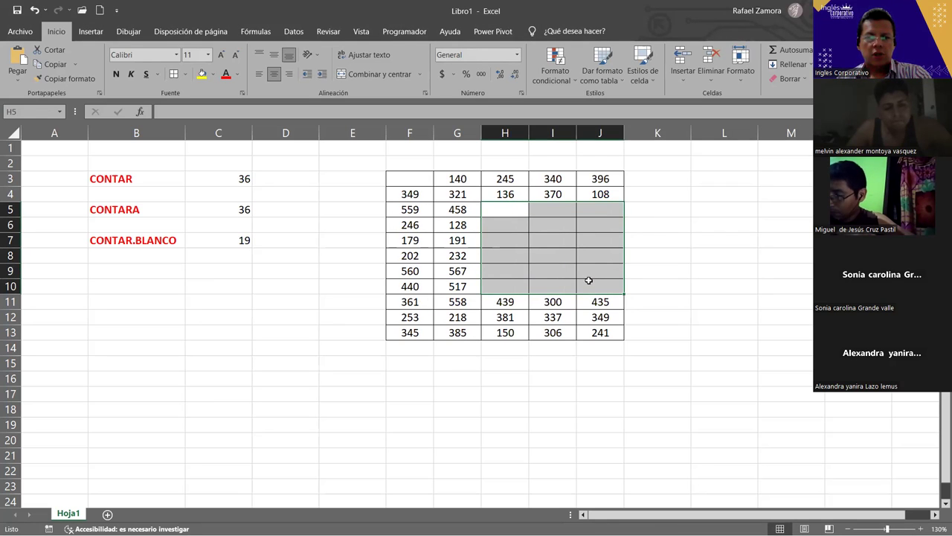
{"action": "key", "text": "ctrl+z"}
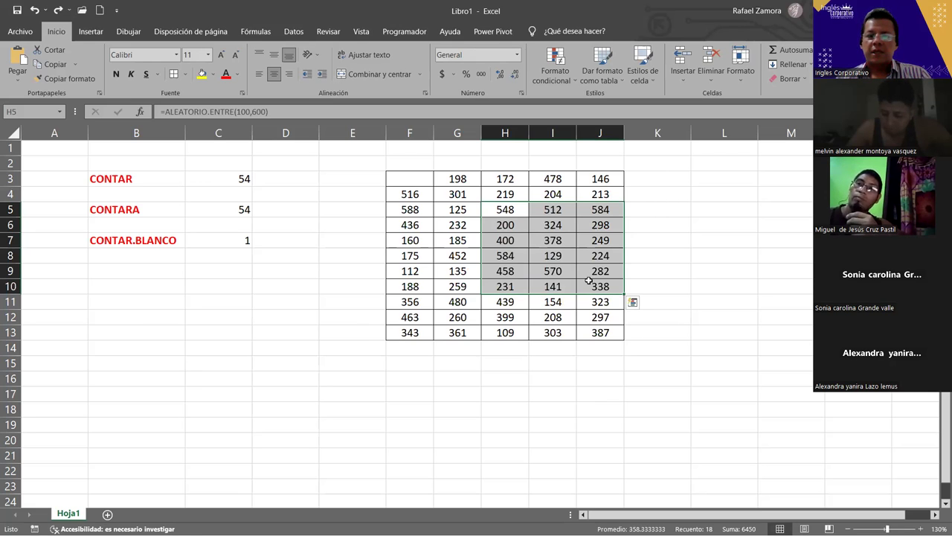
{"action": "key", "text": "BackSpace"}
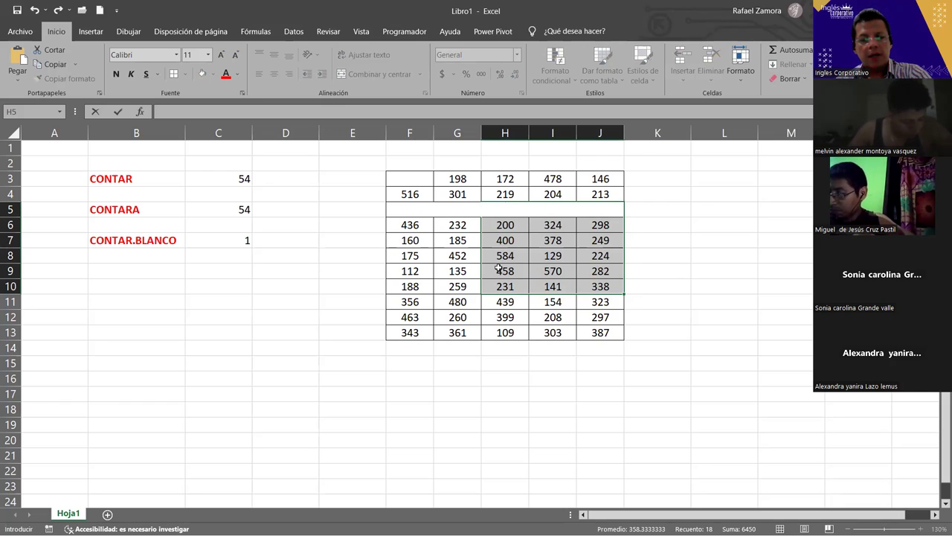
{"action": "key", "text": "ctrl+Return"}
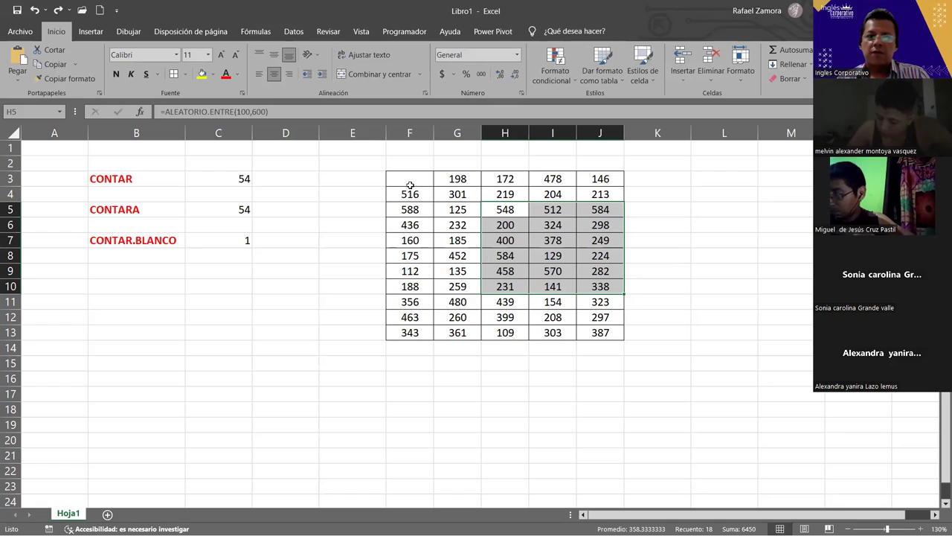
Format H5:J10 with a yellow fill and bold italic red numbers
{"action": "left_click", "coordinate": [202, 74]}
{"action": "left_click", "coordinate": [225, 74]}
{"action": "left_click", "coordinate": [116, 76]}
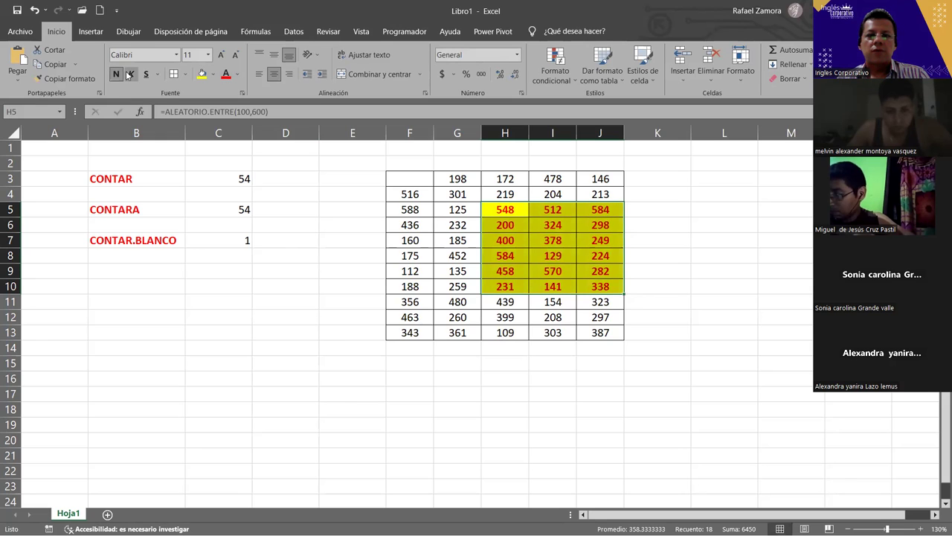
{"action": "left_click", "coordinate": [129, 74]}
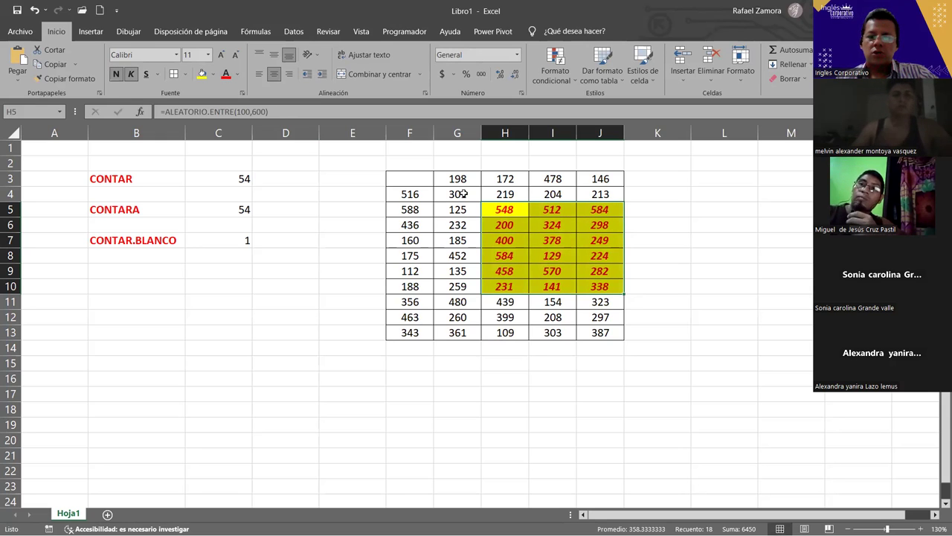
Erase the block to test the blank count, then restore the numbers and drop italic
{"action": "key", "text": "Delete"}
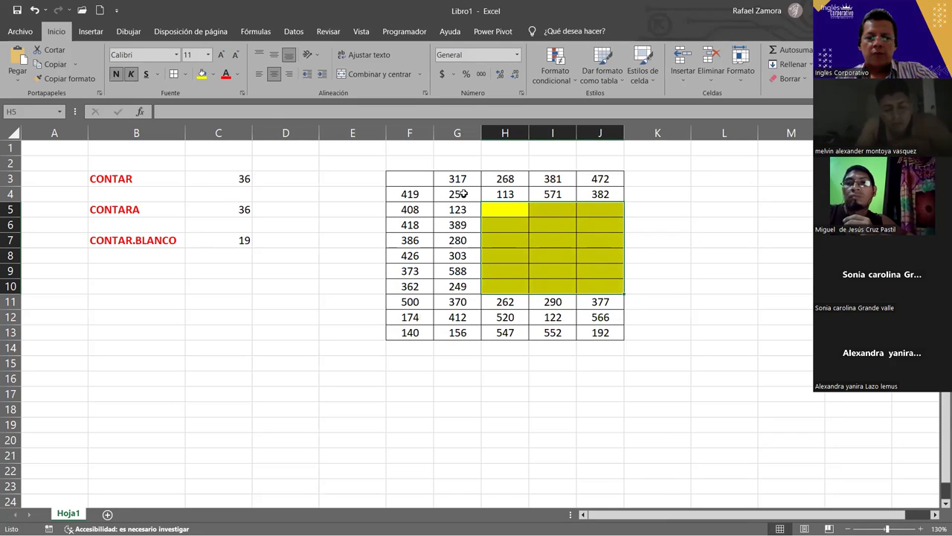
{"action": "key", "text": "ctrl+v"}
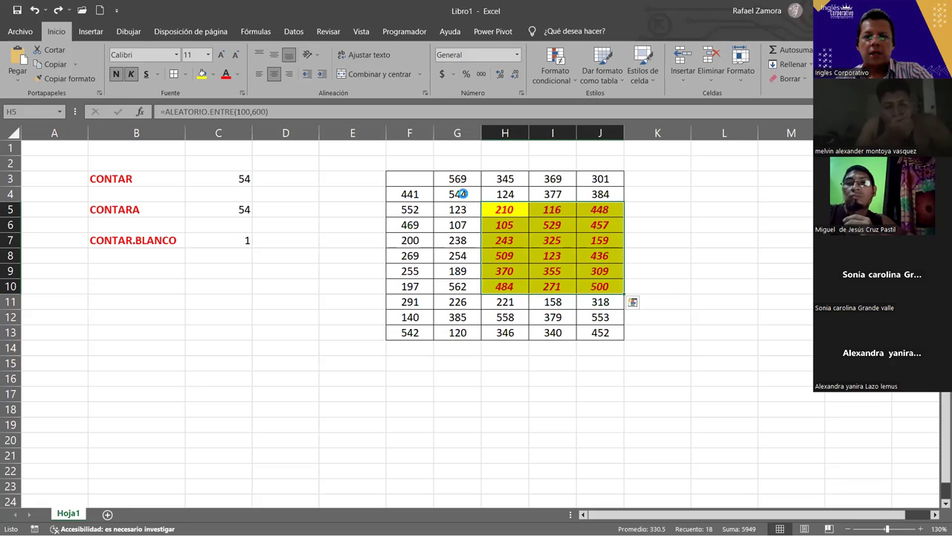
{"action": "key", "text": "ctrl+k"}
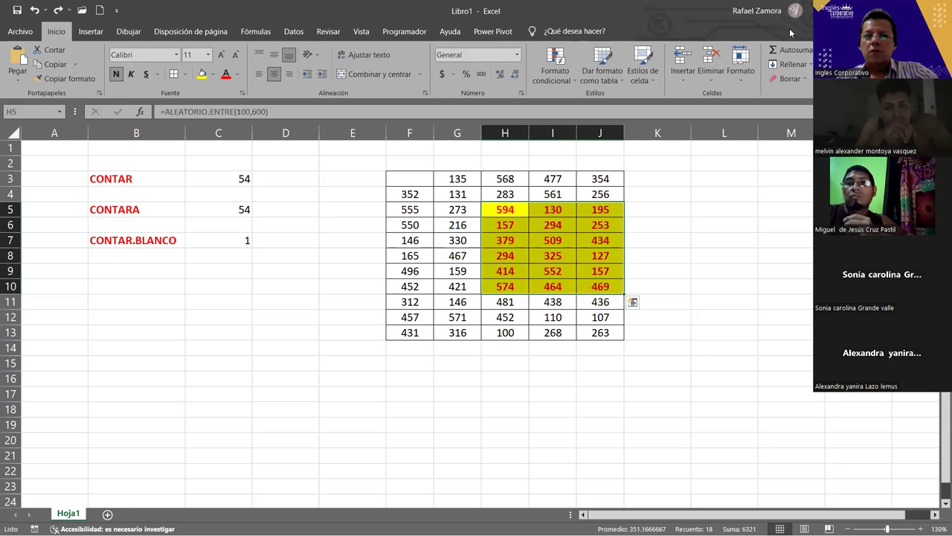
Undo the yellow fill and red bold formatting on H5:J10, leaving plain numbers
{"action": "key", "text": "Escape"}
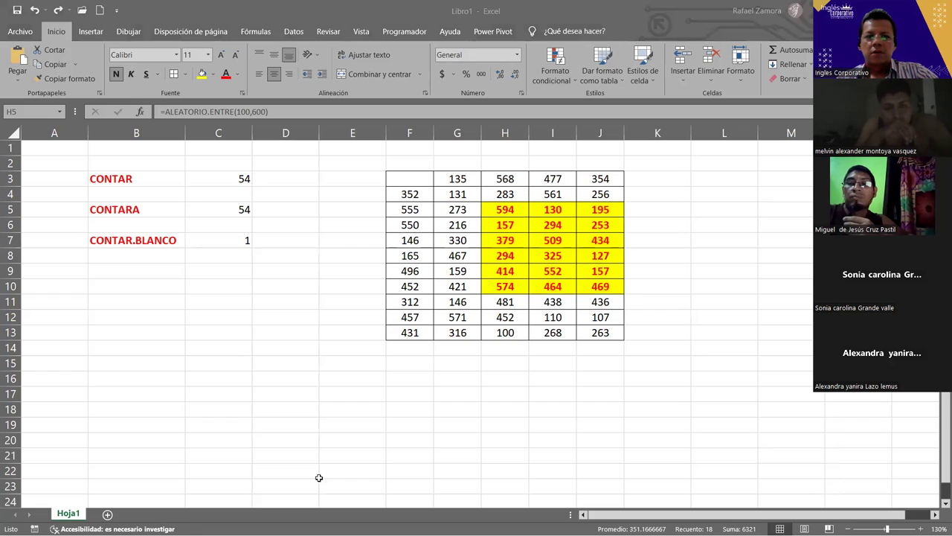
{"action": "left_click", "coordinate": [804, 79]}
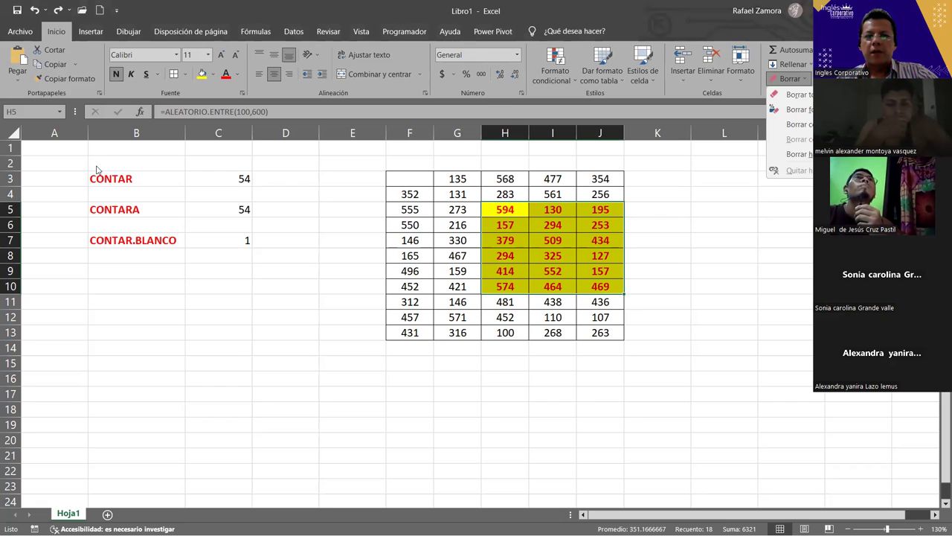
{"action": "key", "text": "alt+Tab"}
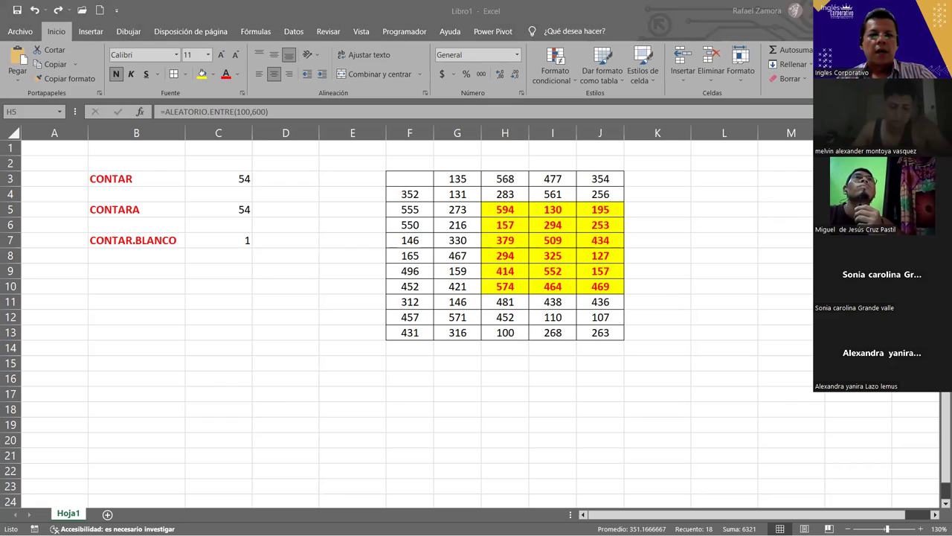
{"action": "left_click", "coordinate": [171, 271]}
{"action": "key", "text": "ctrl+z"}
{"action": "key", "text": "ctrl+z"}
{"action": "key", "text": "ctrl+z"}
{"action": "left_click", "coordinate": [335, 296]}
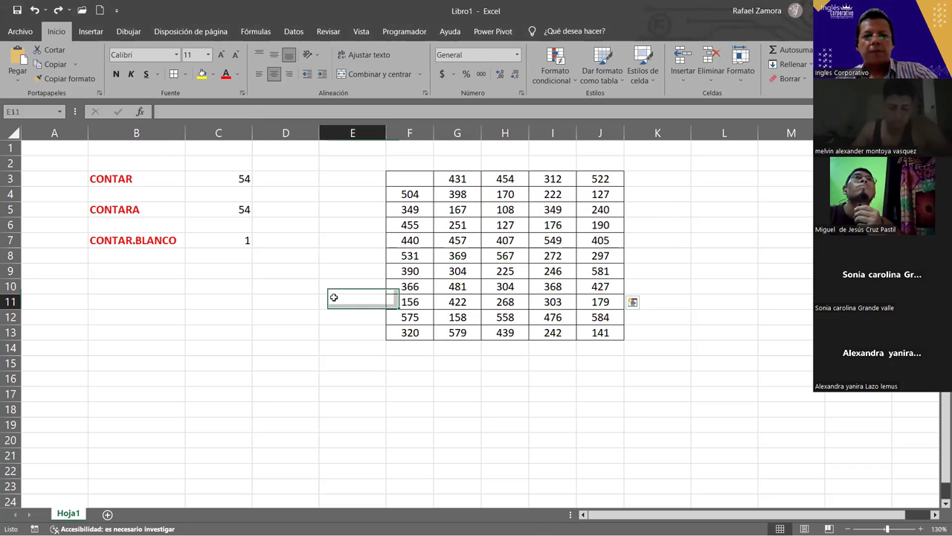
Clear J13 so CONTAR.BLANCO returns 2 and CONTAR and CONTARA return 53, then start overwriting F13
{"action": "left_click", "coordinate": [250, 242]}
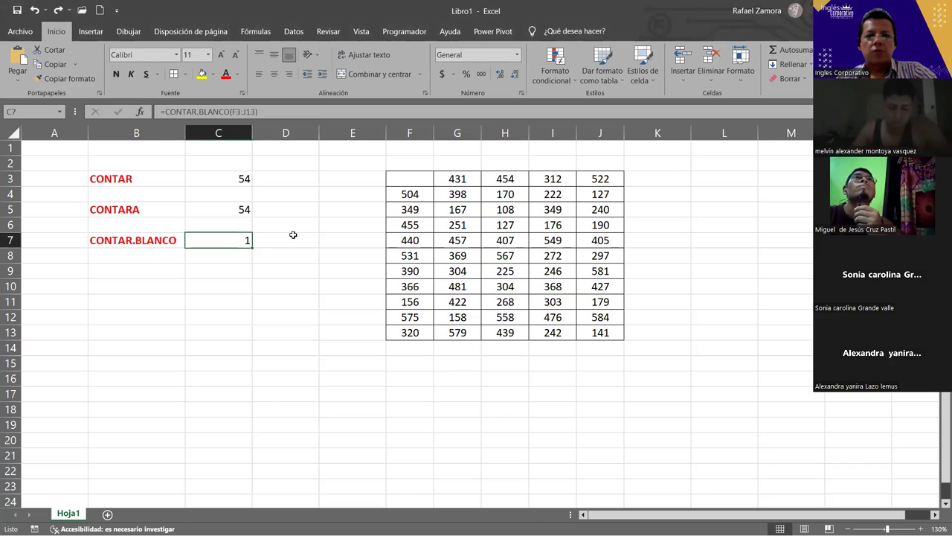
{"action": "left_click", "coordinate": [607, 334]}
{"action": "key", "text": "BackSpace"}
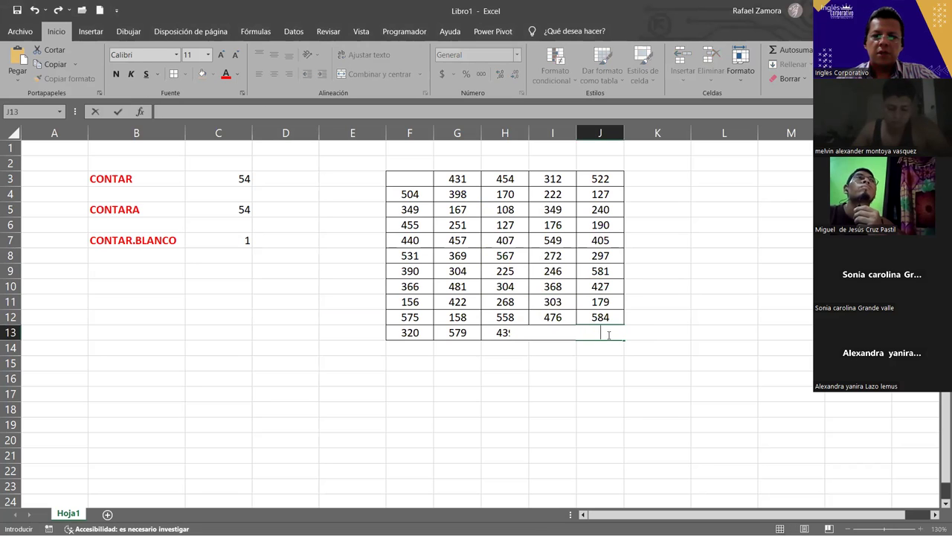
{"action": "key", "text": "Return"}
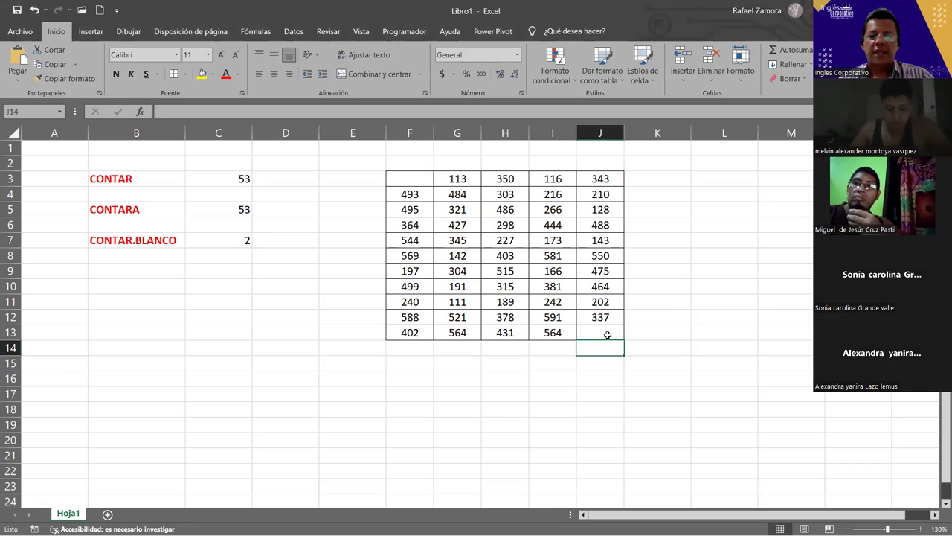
{"action": "left_click", "coordinate": [411, 337]}
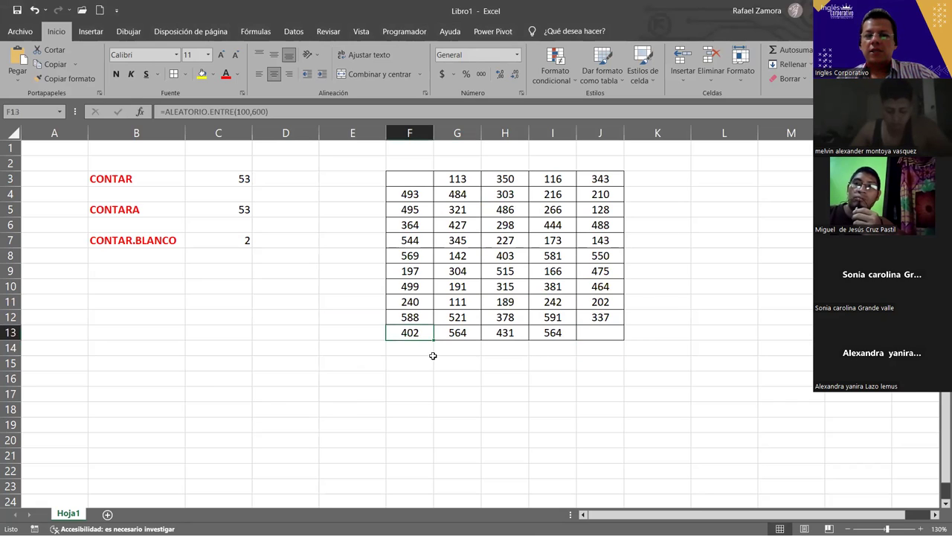
{"action": "key", "text": "BackSpace"}
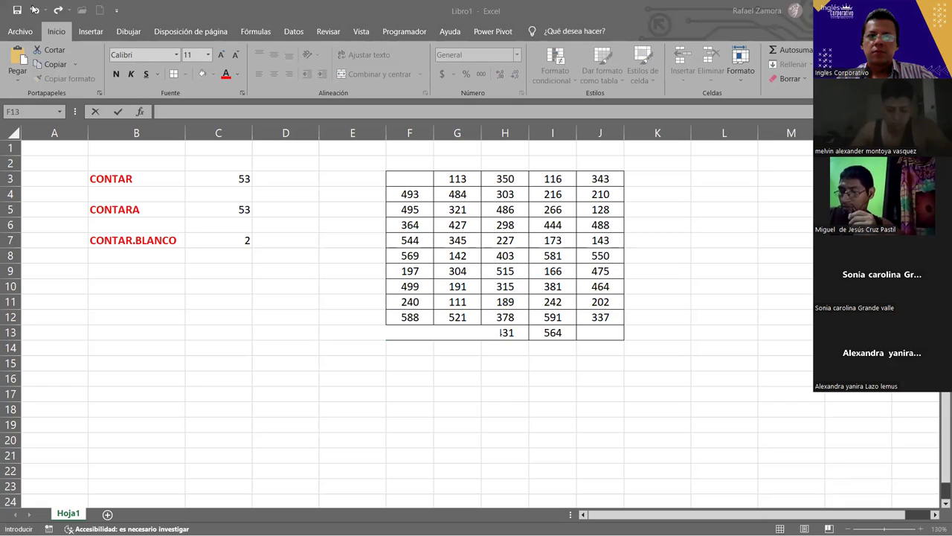
Enter a space in F13 so it looks empty, making CONTAR 52 while CONTARA stays 53
{"action": "left_click", "coordinate": [244, 236]}
{"action": "left_click", "coordinate": [424, 331]}
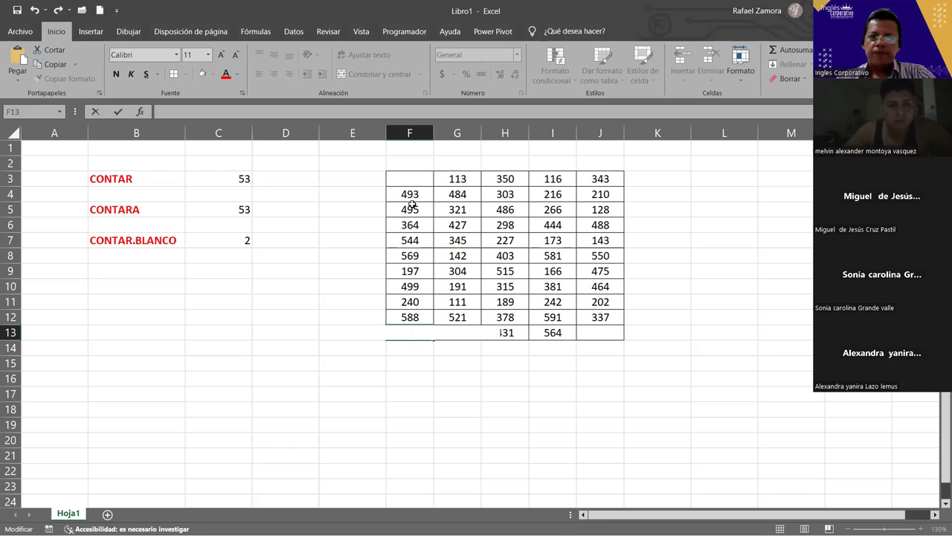
{"action": "left_click", "coordinate": [231, 240]}
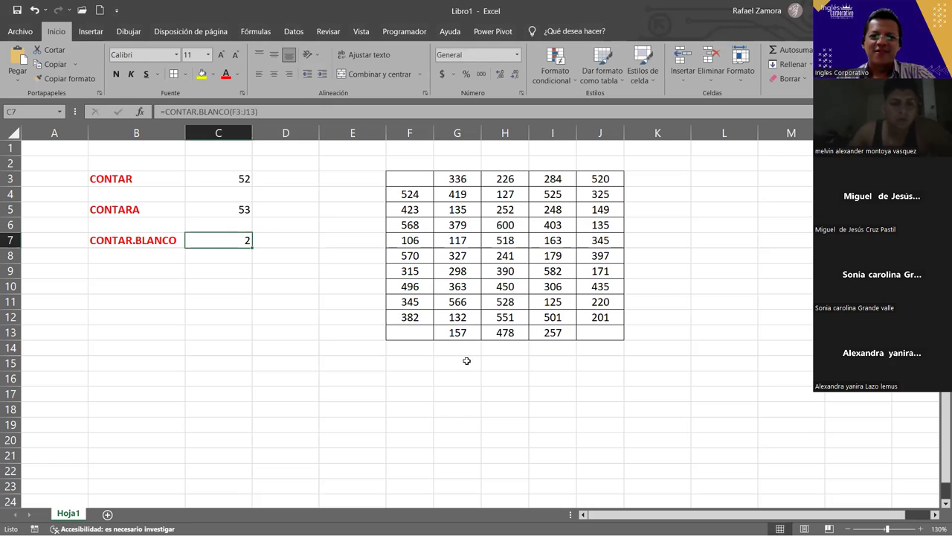
{"action": "left_click", "coordinate": [420, 336]}
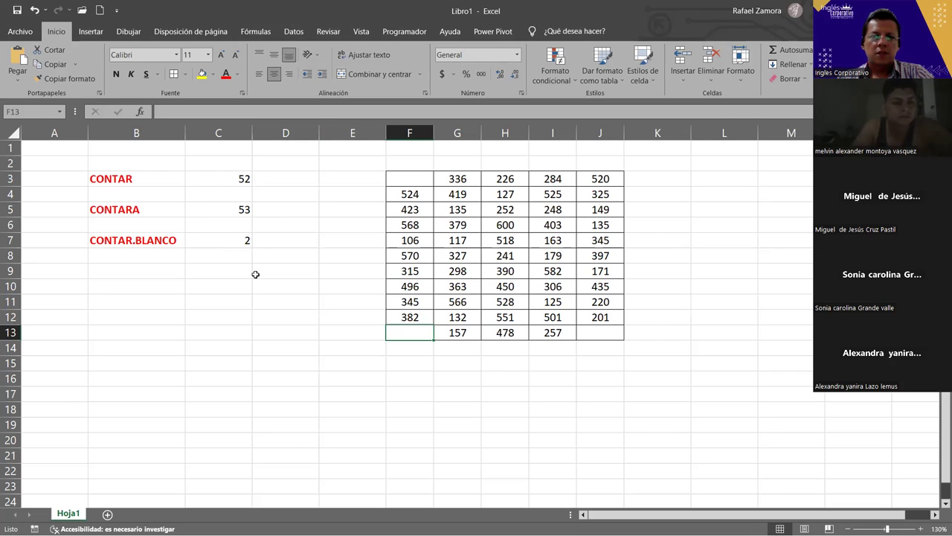
{"action": "left_click", "coordinate": [232, 293]}
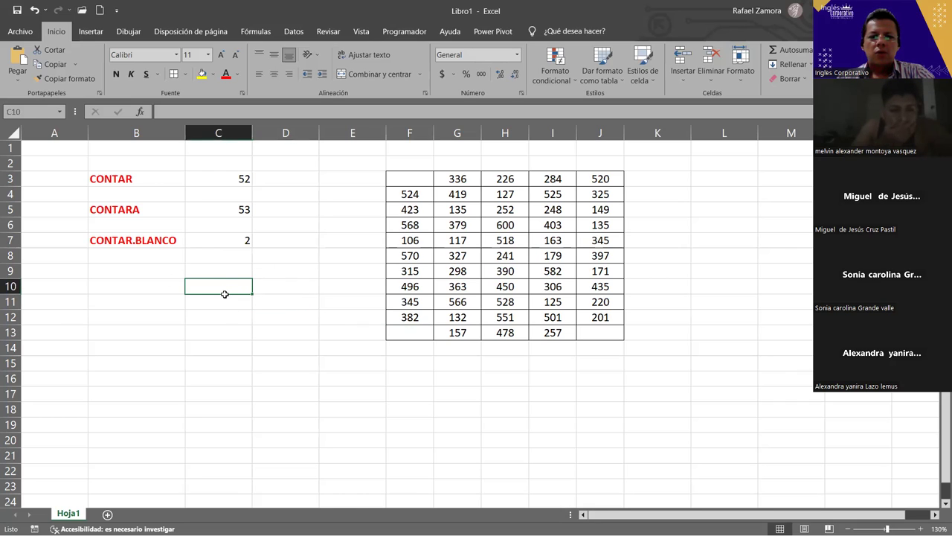
Add a comment 'XXVXCVXCCVXCVF' to cell C10
{"action": "right_click", "coordinate": [223, 291]}
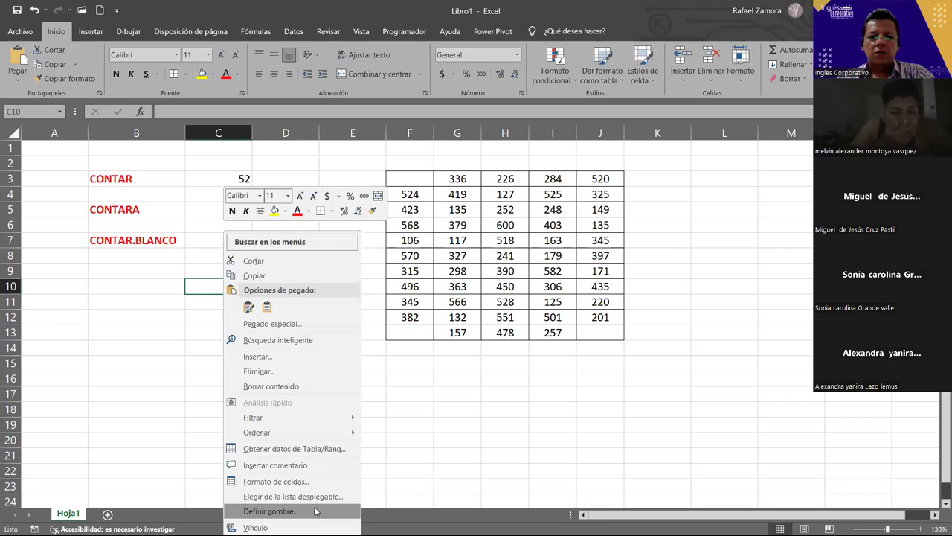
{"action": "left_click", "coordinate": [301, 466]}
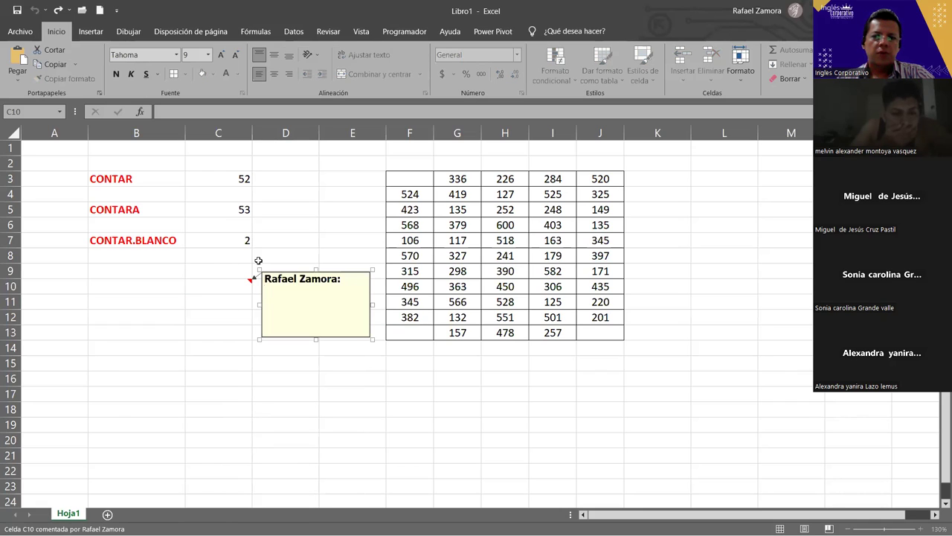
{"action": "type", "text": "XXVXCVXCCVXCVF"}
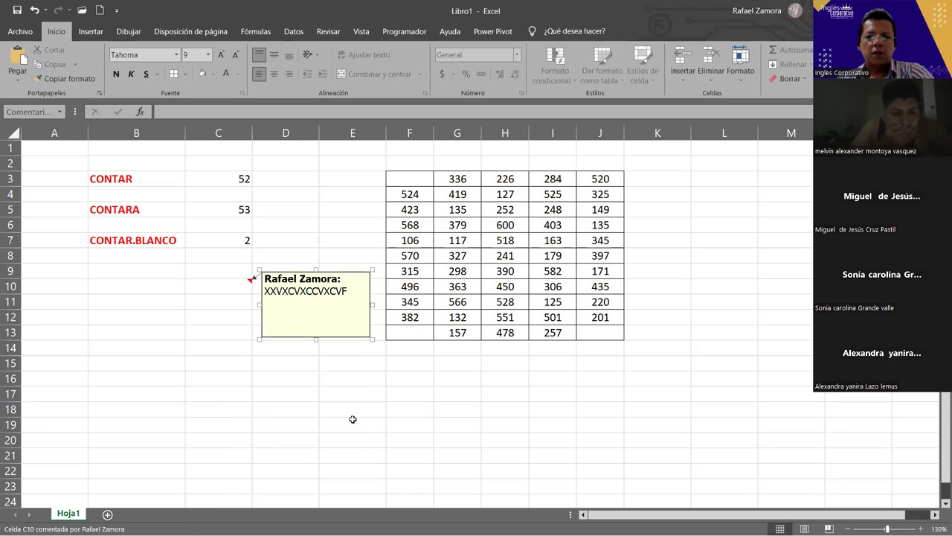
{"action": "left_click", "coordinate": [353, 422]}
Delete the comment from cell C10 with Eliminar comentario
{"action": "left_click", "coordinate": [300, 395]}
{"action": "left_click", "coordinate": [237, 283]}
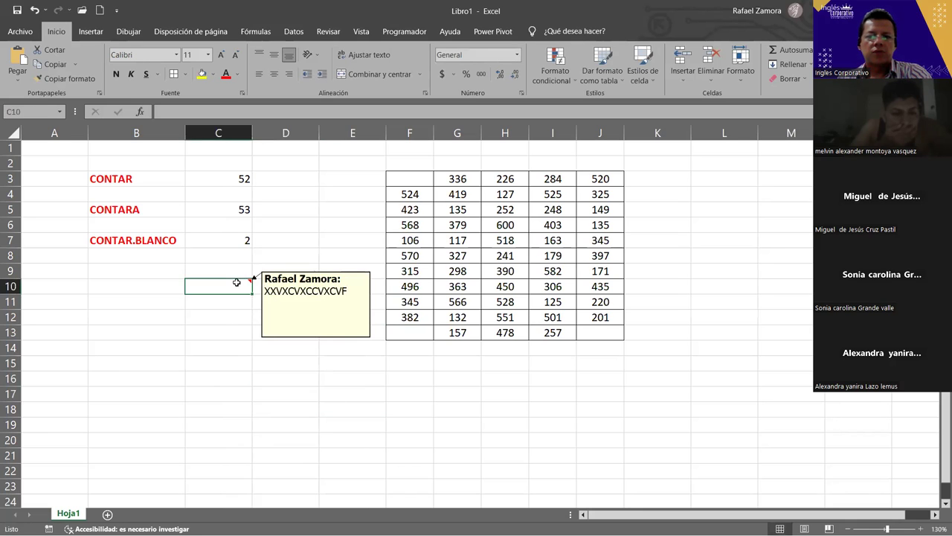
{"action": "left_click", "coordinate": [261, 342]}
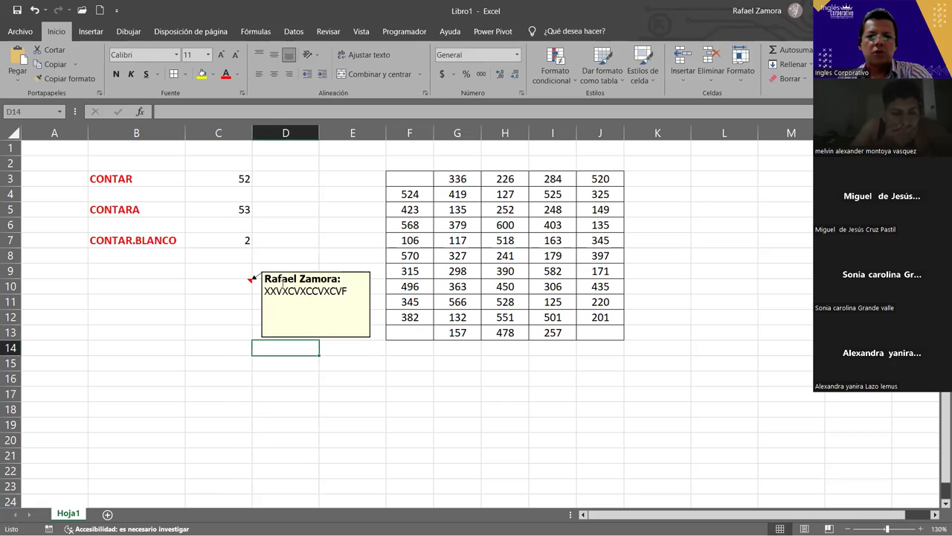
{"action": "left_click", "coordinate": [246, 283]}
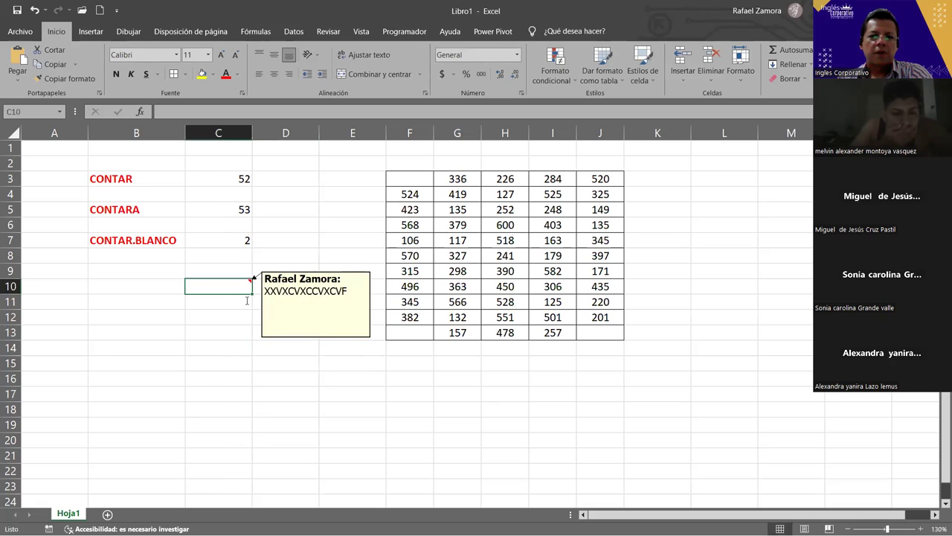
{"action": "right_click", "coordinate": [228, 286]}
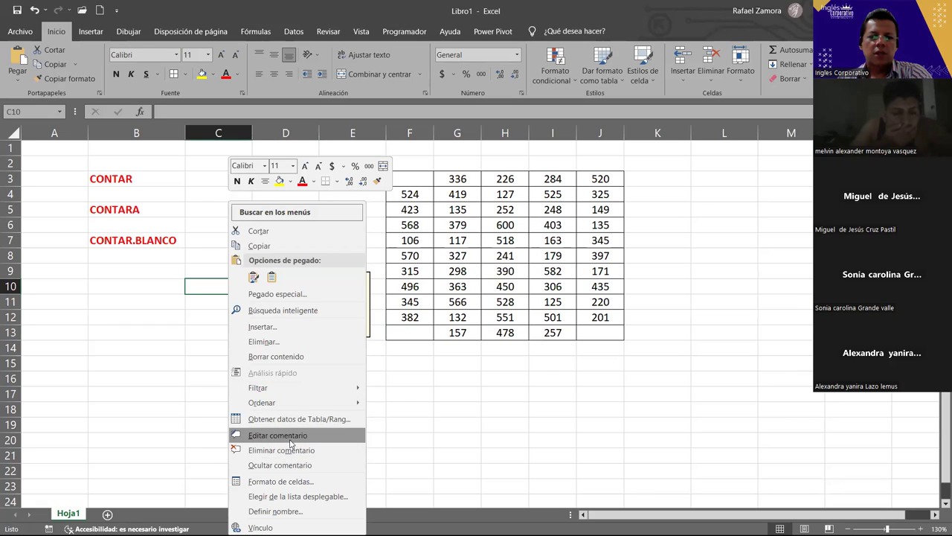
{"action": "left_click", "coordinate": [292, 452]}
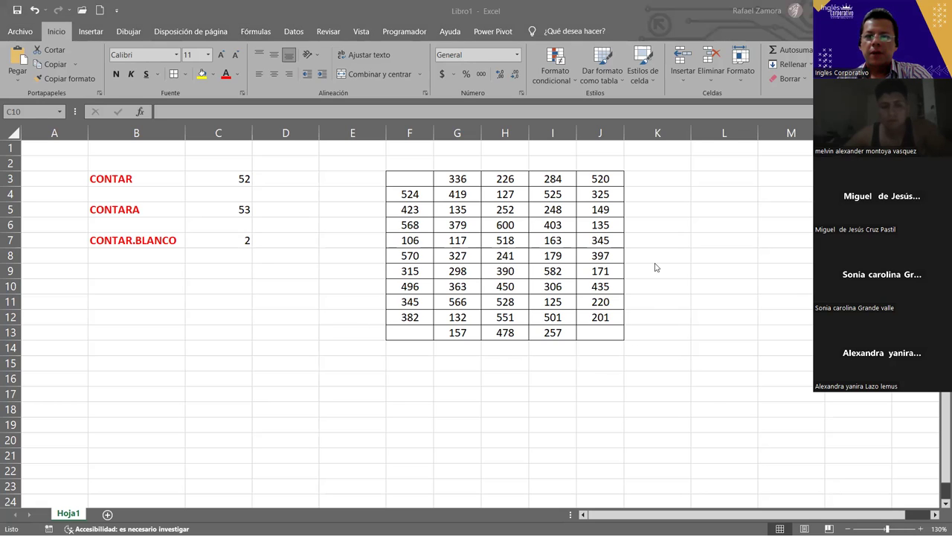
Clear F13's hidden entry so CONTARA drops to 52 and CONTAR.BLANCO rises to 3
{"action": "left_click", "coordinate": [419, 333]}
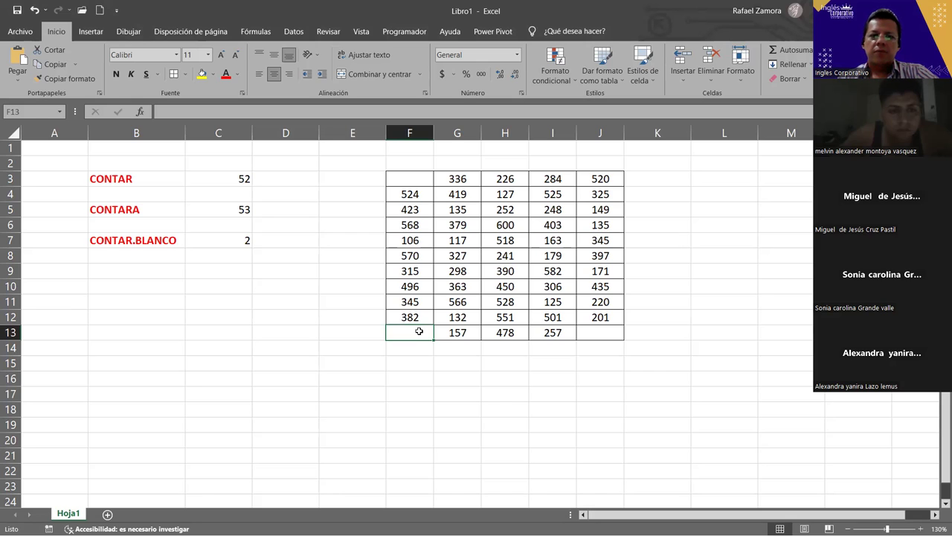
{"action": "left_click", "coordinate": [428, 179]}
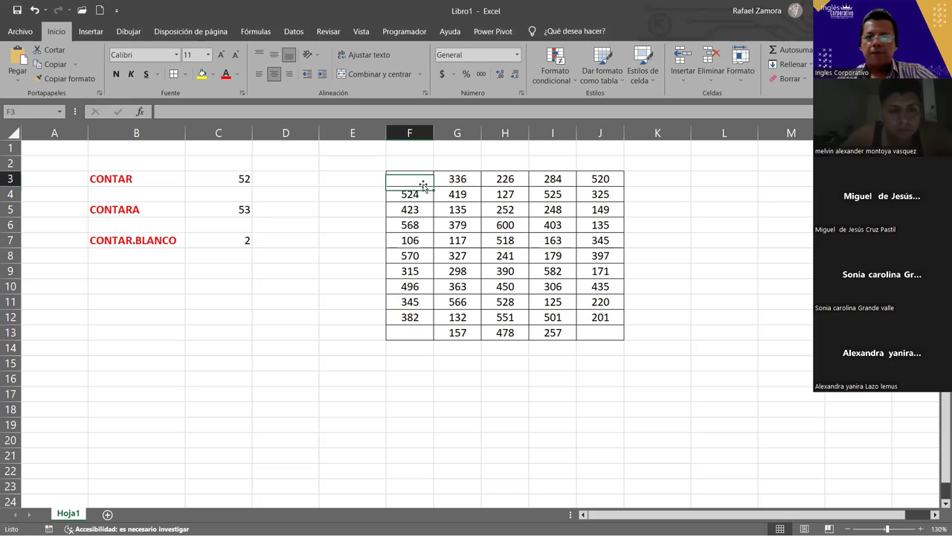
{"action": "left_click", "coordinate": [600, 333]}
{"action": "left_click", "coordinate": [419, 335]}
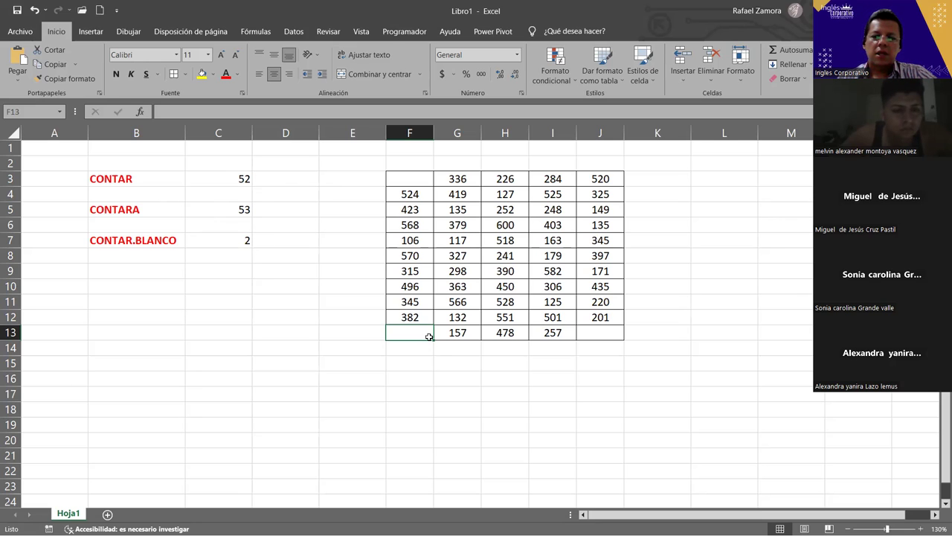
{"action": "key", "text": "Delete"}
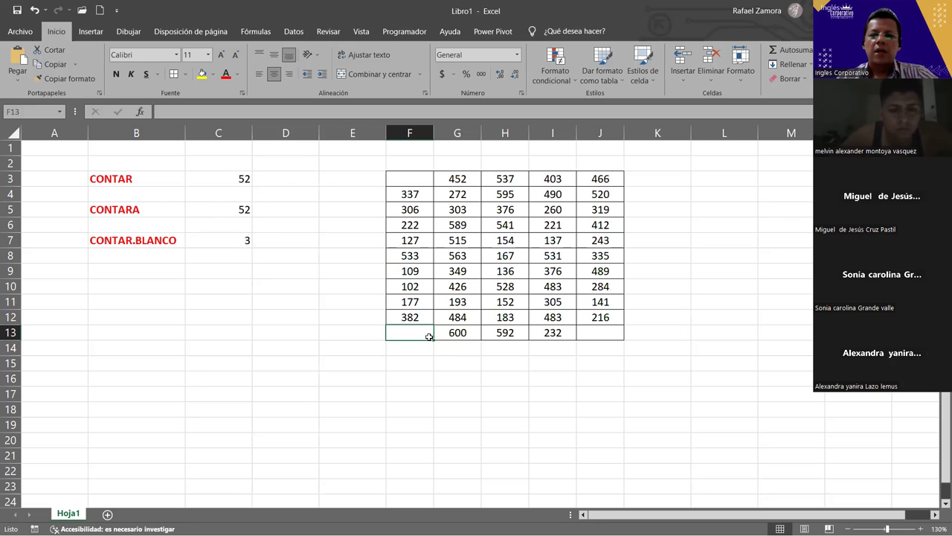
{"action": "left_click", "coordinate": [511, 421]}
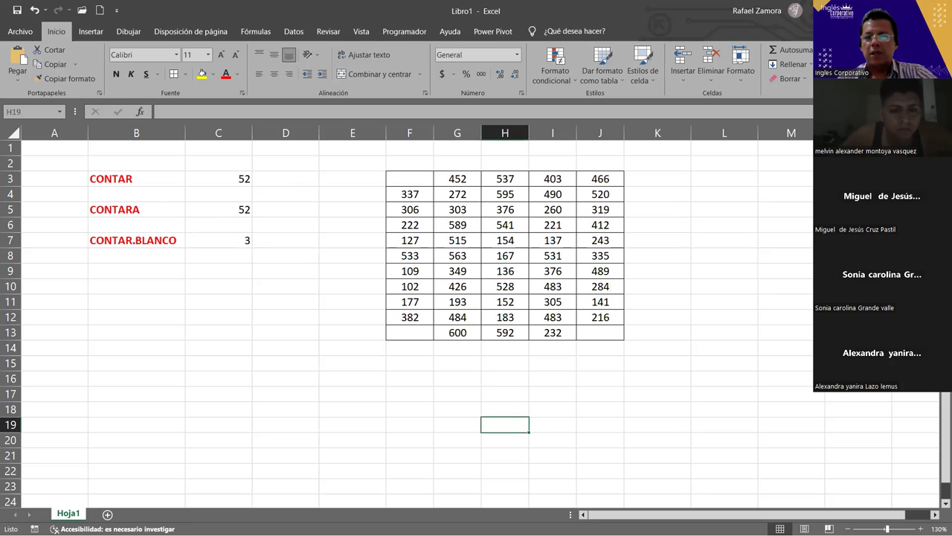
{"action": "left_click", "coordinate": [462, 420]}
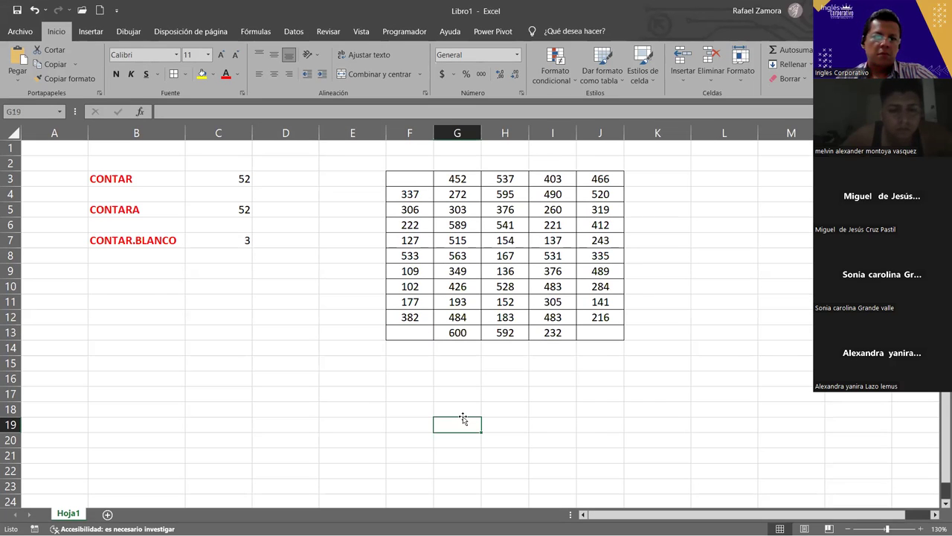
{"action": "left_click", "coordinate": [243, 244]}
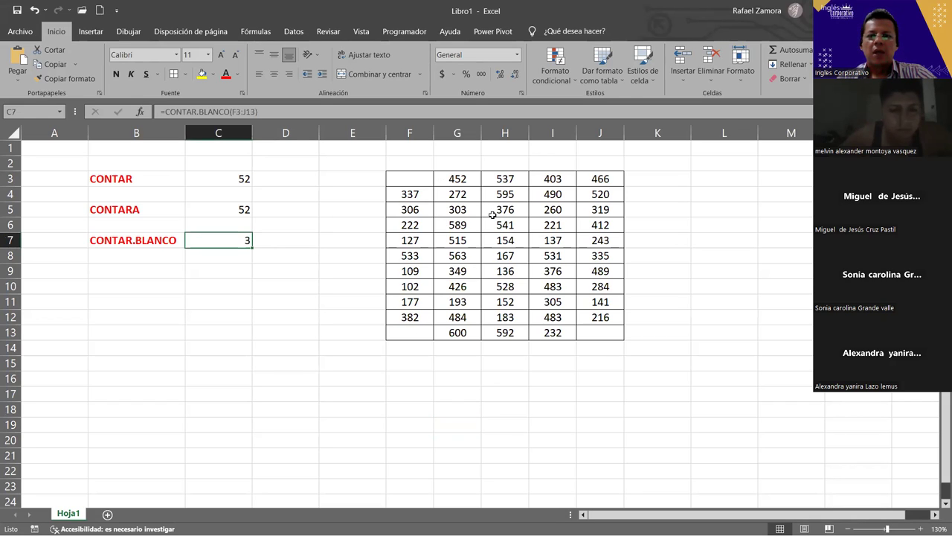
Replace the numbers in G6, I9 and F10 with AAA, BBB and CCC, so CONTAR falls to 49
{"action": "left_click", "coordinate": [459, 225]}
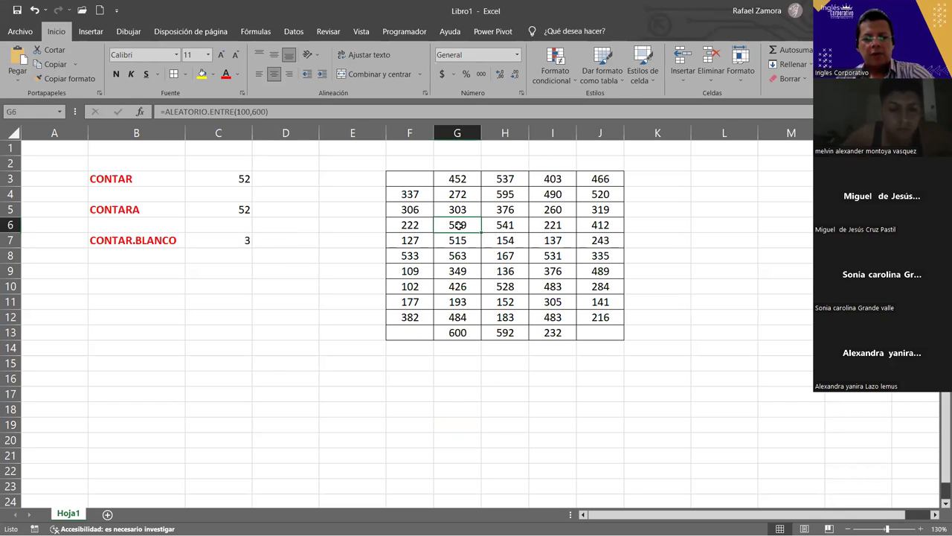
{"action": "type", "text": "AAA"}
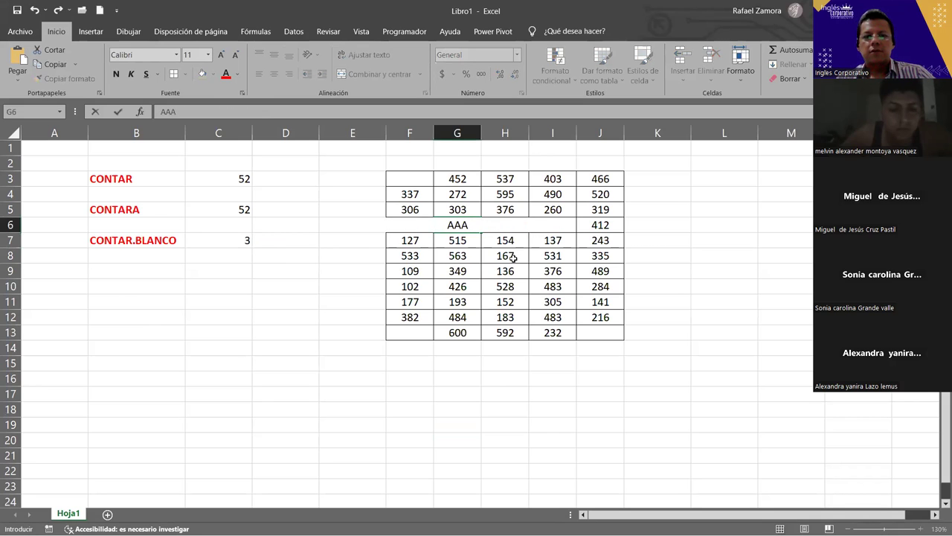
{"action": "left_click", "coordinate": [512, 257]}
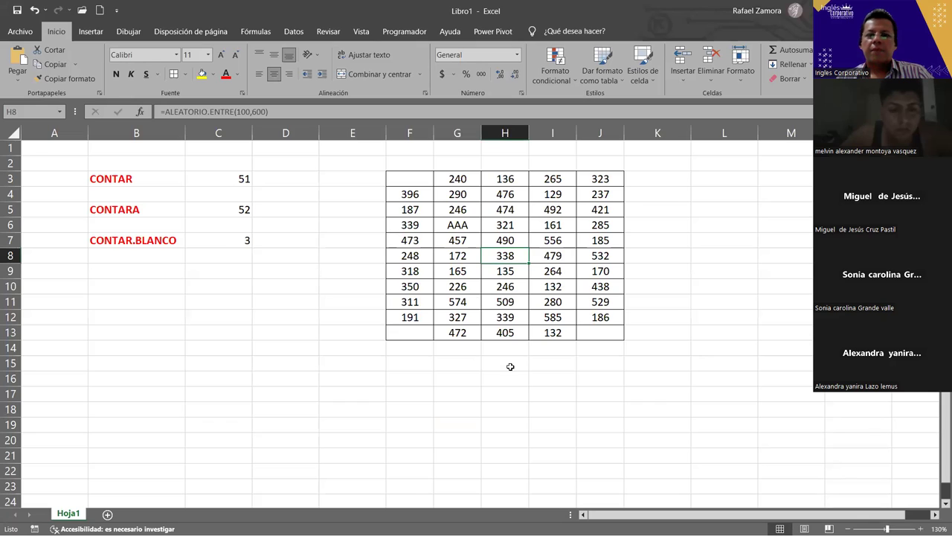
{"action": "left_click", "coordinate": [551, 272]}
{"action": "type", "text": "BBB"}
{"action": "left_click", "coordinate": [524, 376]}
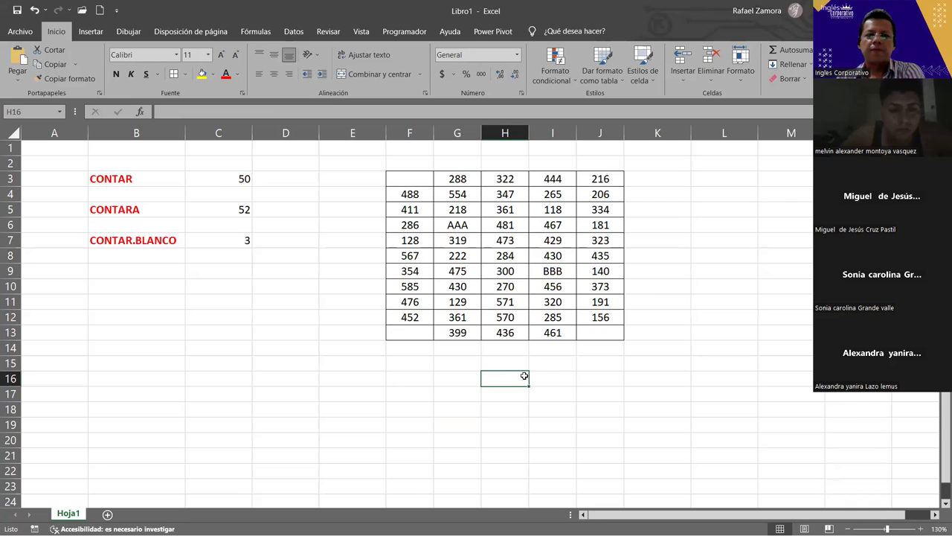
{"action": "left_click", "coordinate": [414, 288]}
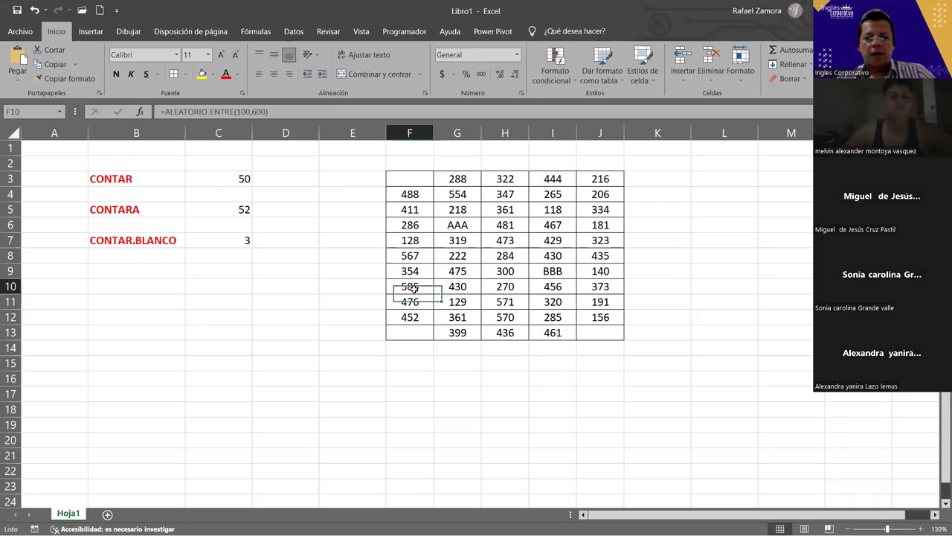
{"action": "type", "text": "CCC"}
{"action": "left_click", "coordinate": [342, 372]}
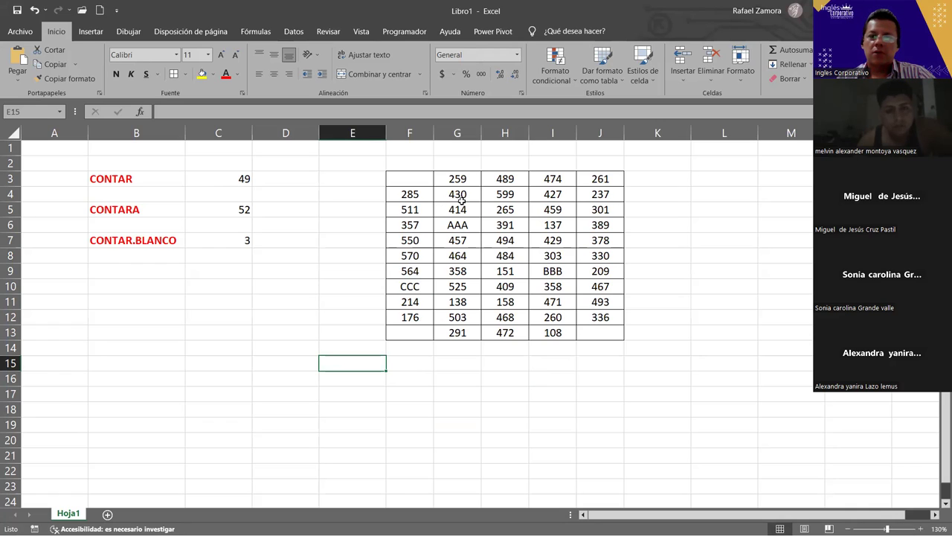
{"action": "left_click", "coordinate": [140, 266]}
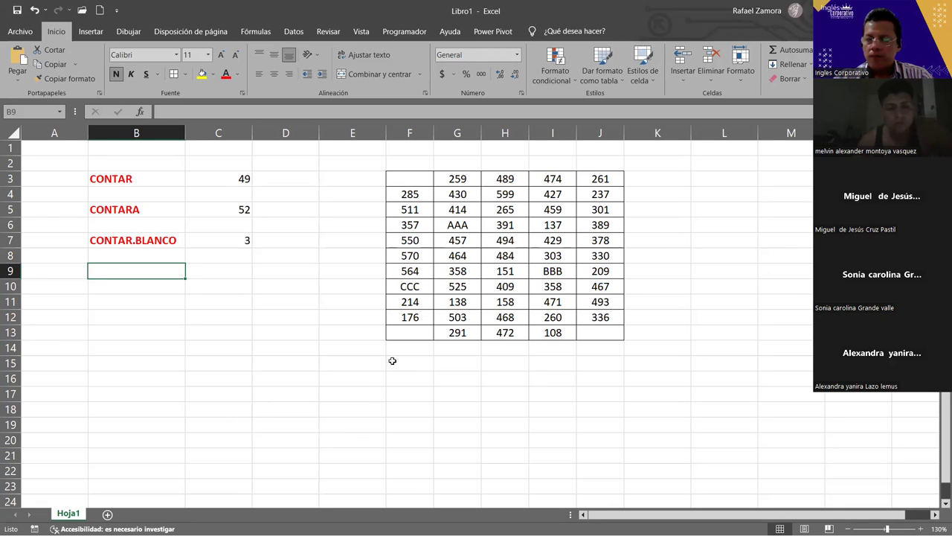
{"action": "left_click", "coordinate": [426, 333]}
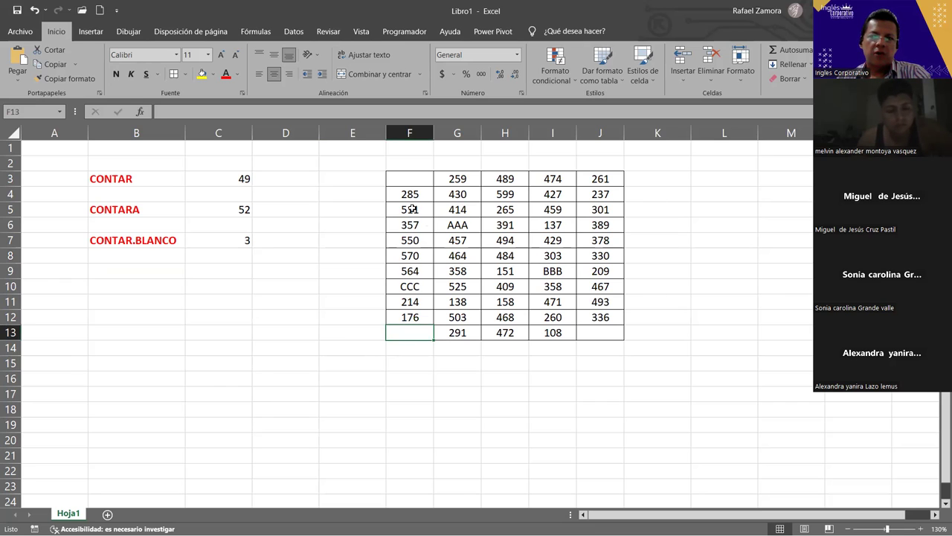
{"action": "left_click", "coordinate": [414, 183]}
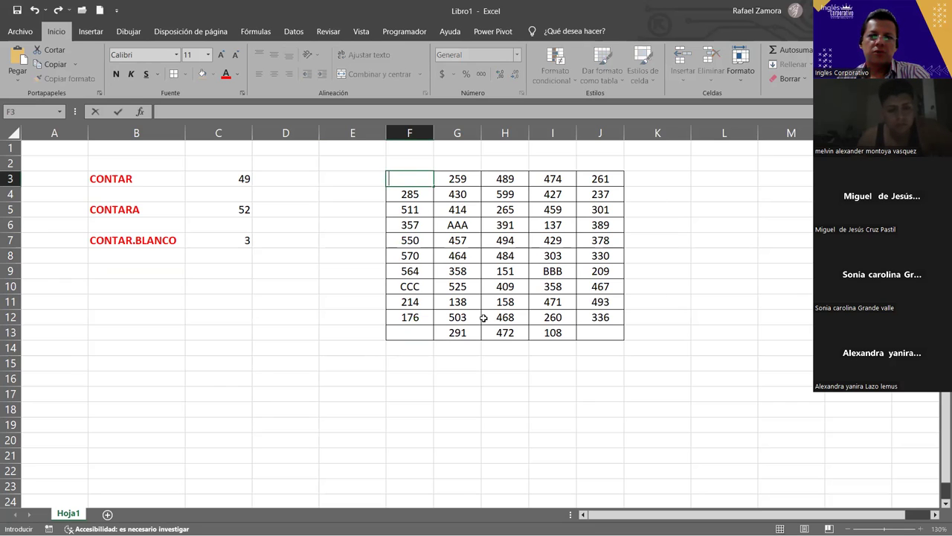
{"action": "key", "text": "Return"}
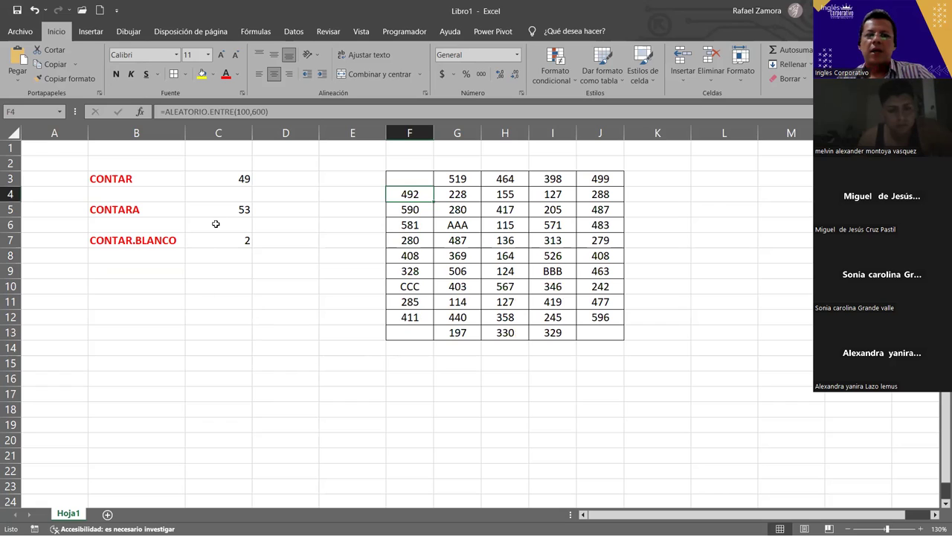
{"action": "left_click", "coordinate": [415, 176]}
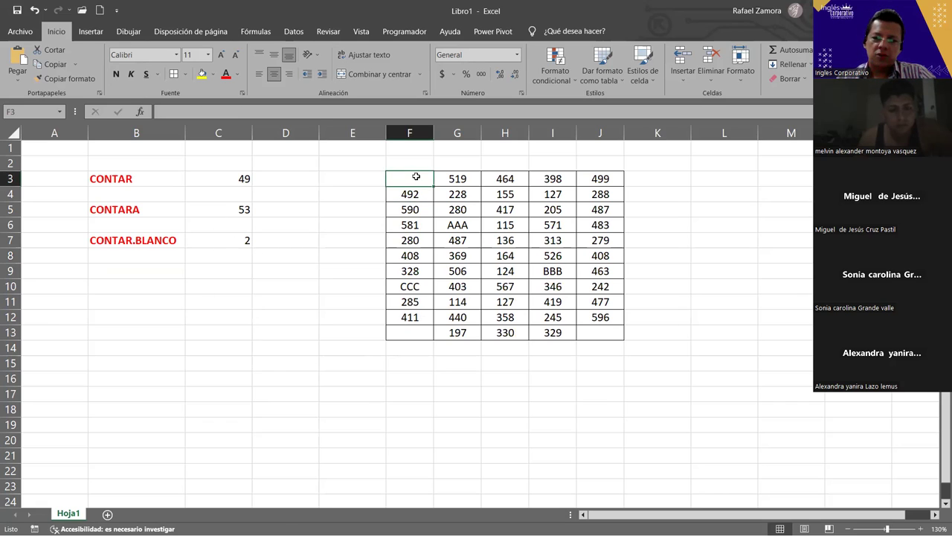
{"action": "key", "text": "BackSpace"}
{"action": "key", "text": "Return"}
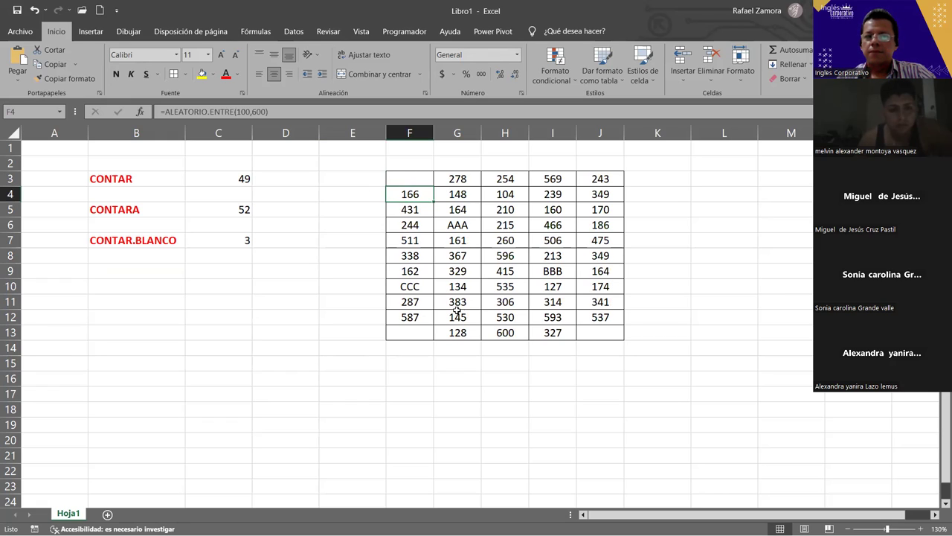
{"action": "left_click", "coordinate": [182, 270]}
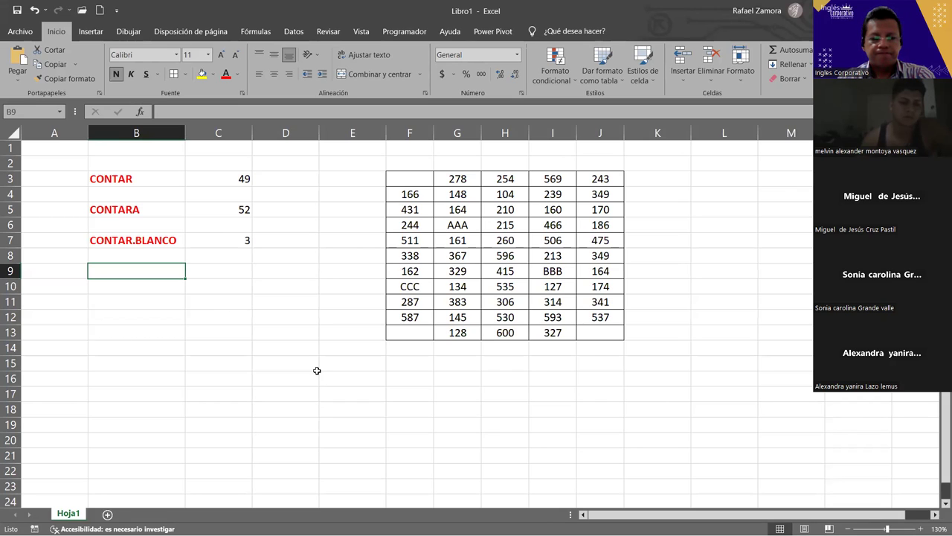
{"action": "type", "text": "MODA,"}
{"action": "key", "text": "BackSpace"}
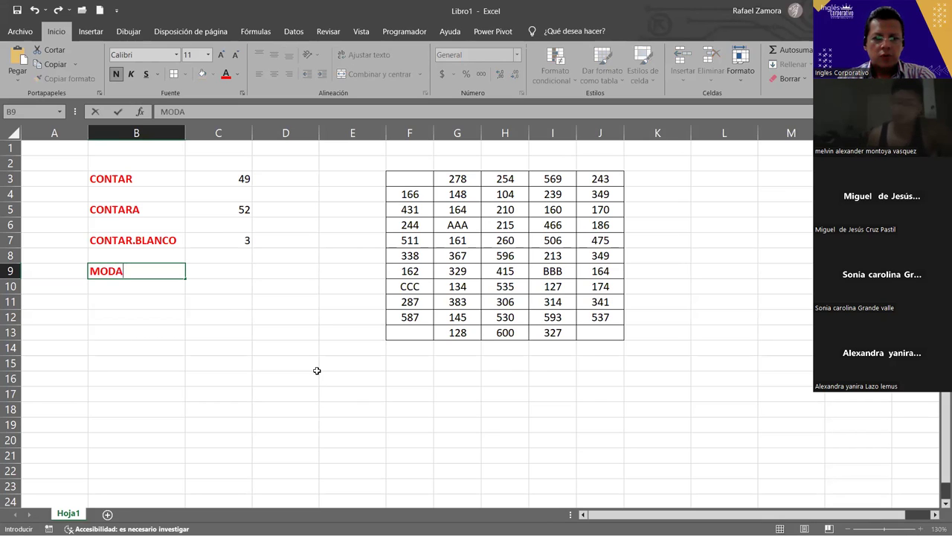
{"action": "type", "text": ".UNO"}
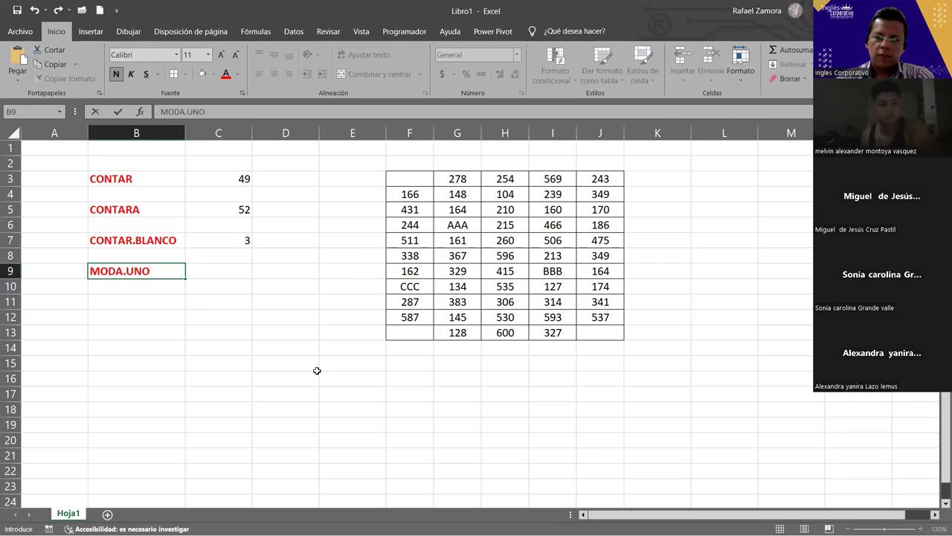
{"action": "key", "text": "Return"}
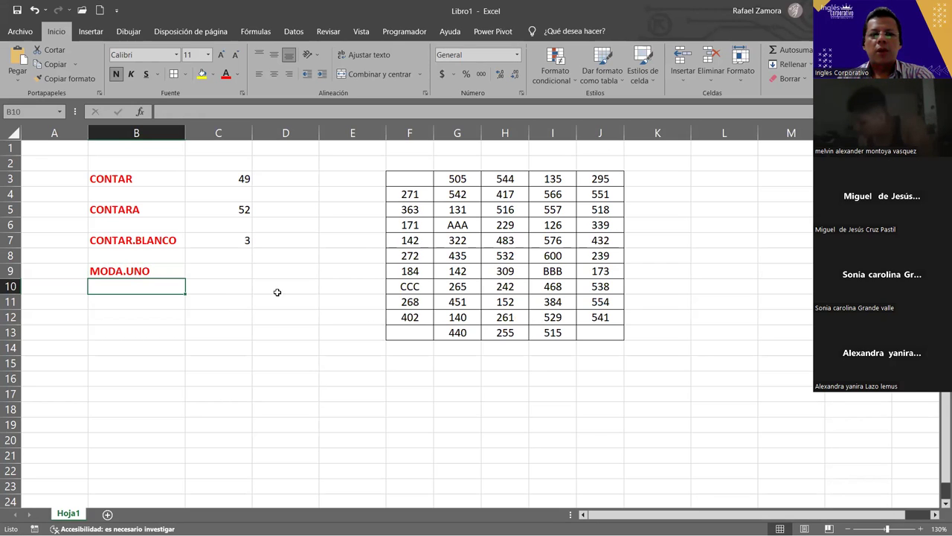
{"action": "left_click", "coordinate": [227, 273]}
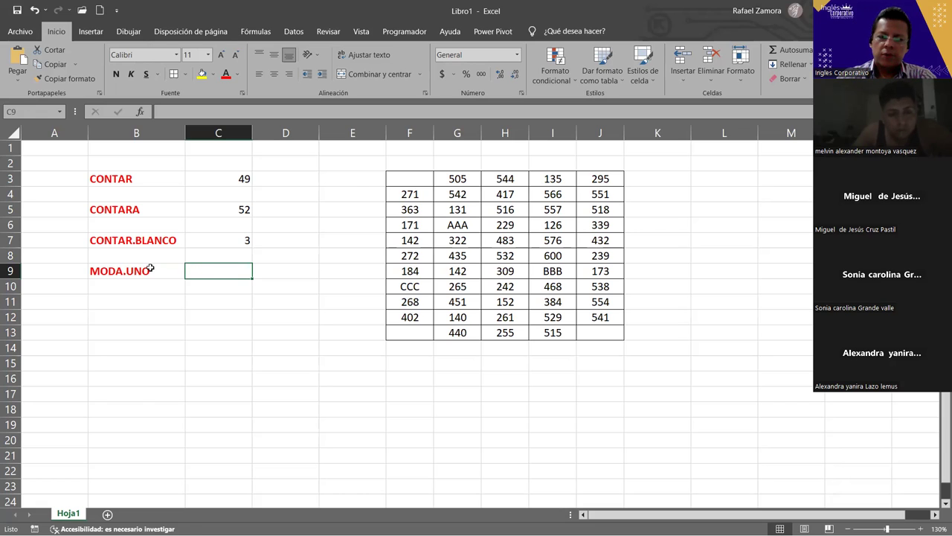
In C9, type =MOD and insert MODA.UNO from the autocomplete suggestions
{"action": "type", "text": "="}
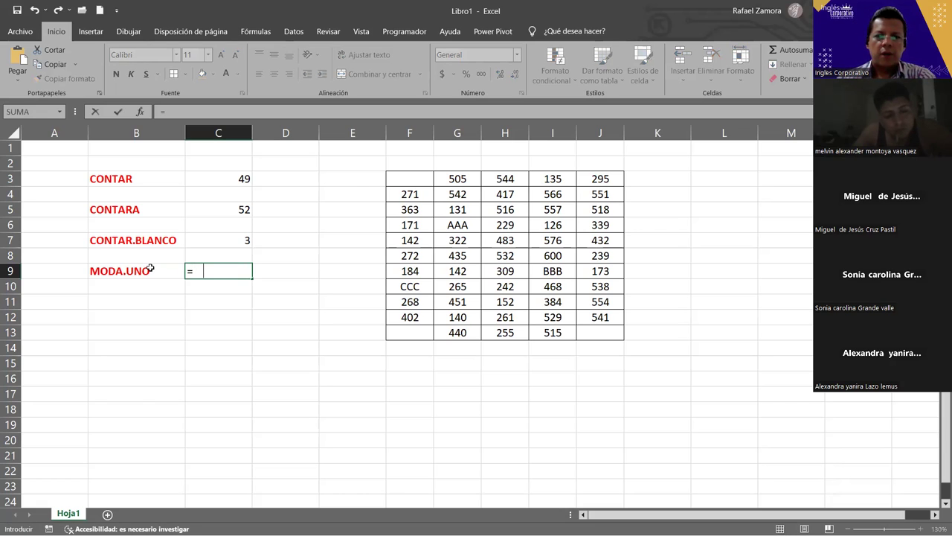
{"action": "type", "text": "MOD"}
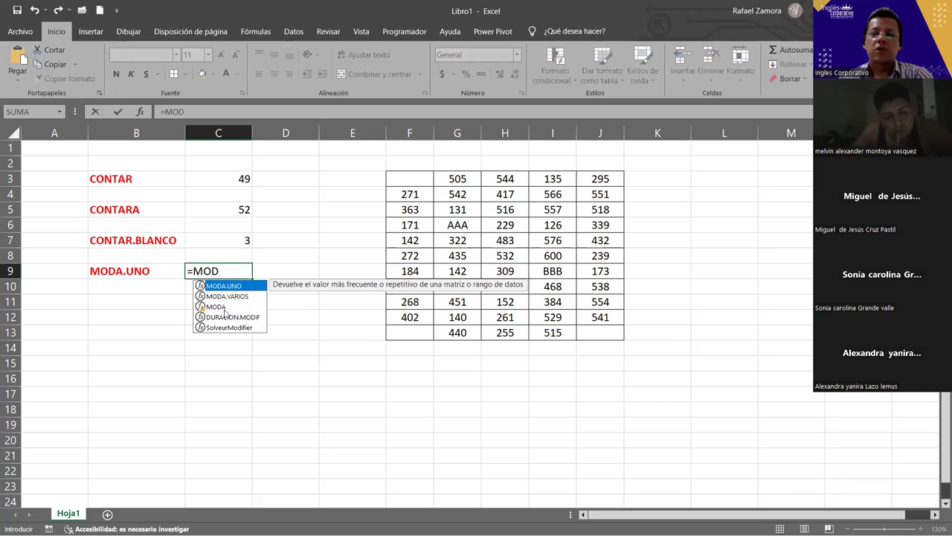
{"action": "left_click", "coordinate": [224, 308]}
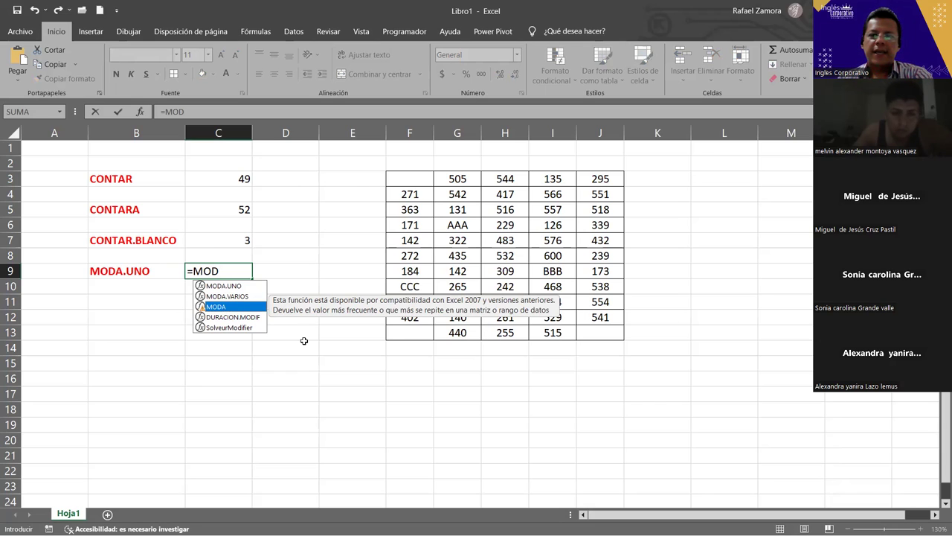
{"action": "left_click", "coordinate": [222, 285]}
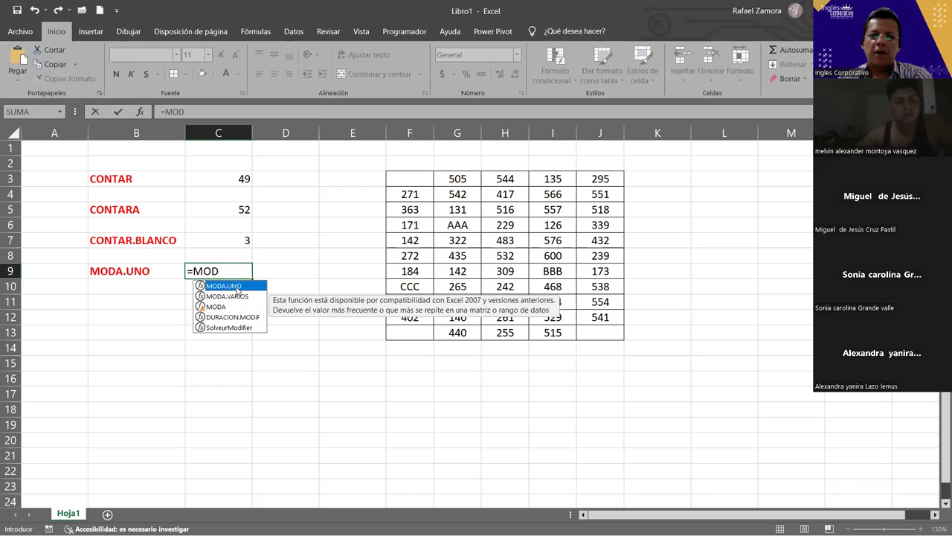
{"action": "left_click", "coordinate": [209, 318]}
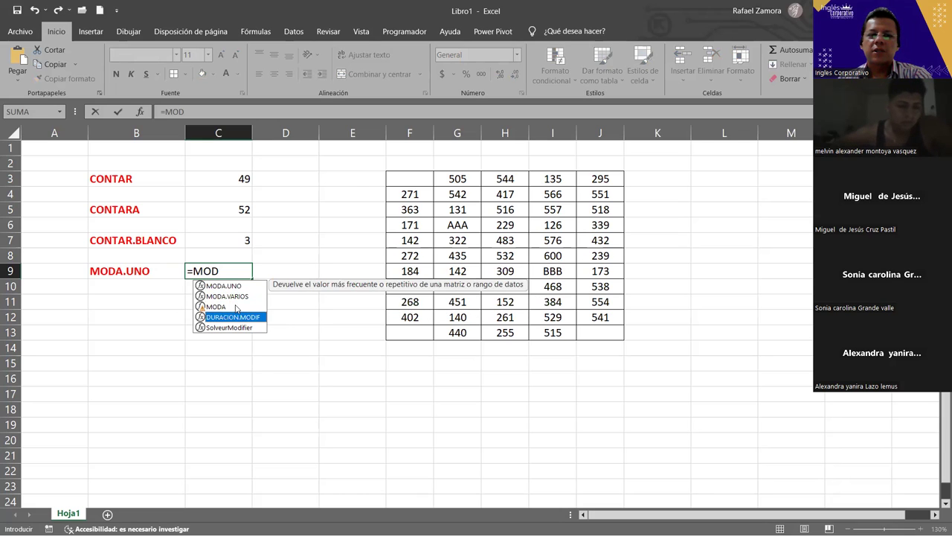
{"action": "left_click", "coordinate": [216, 307]}
{"action": "left_click", "coordinate": [223, 285]}
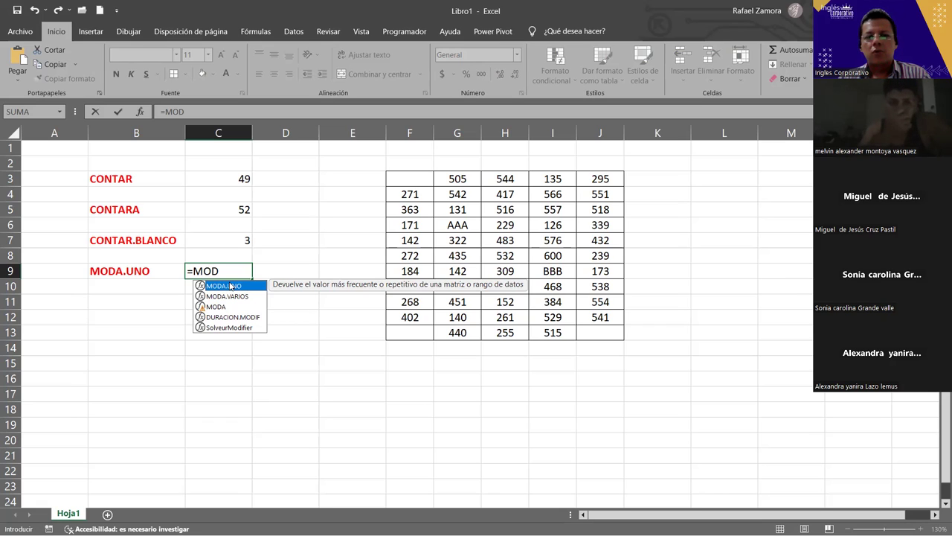
{"action": "double_click", "coordinate": [230, 285]}
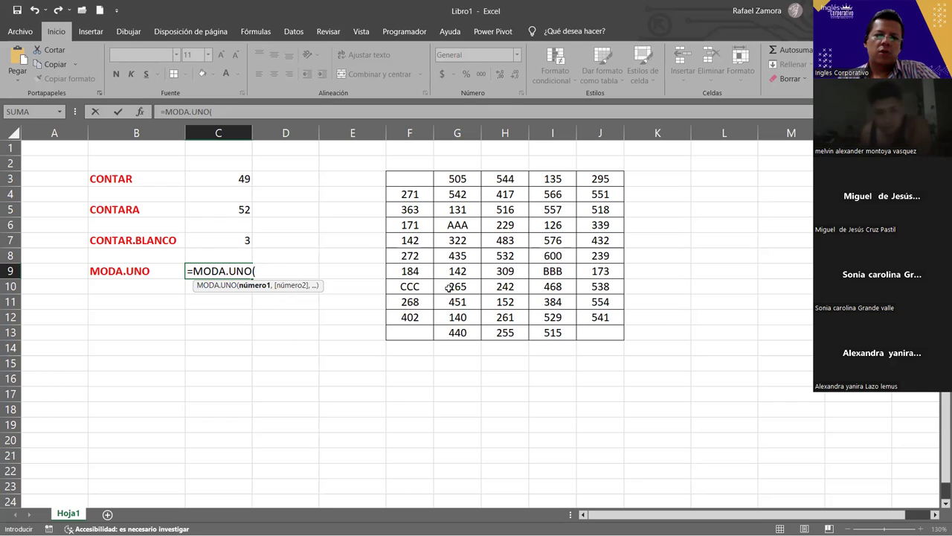
Complete C9 as =MODA.UNO(F3:J13), which returns 502
{"action": "left_click_drag", "start_coordinate": [417, 185], "coordinate": [612, 329]}
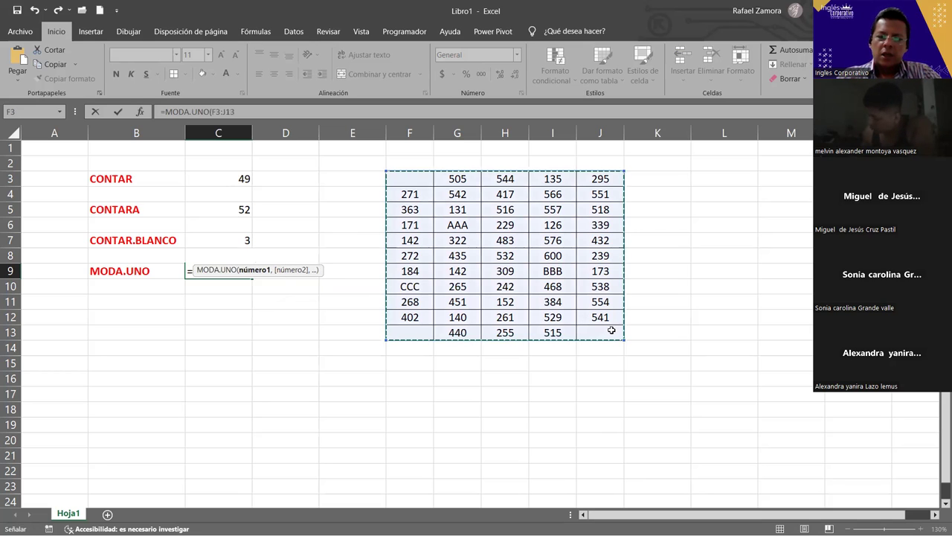
{"action": "type", "text": "="}
{"action": "key", "text": "BackSpace"}
{"action": "type", "text": ")"}
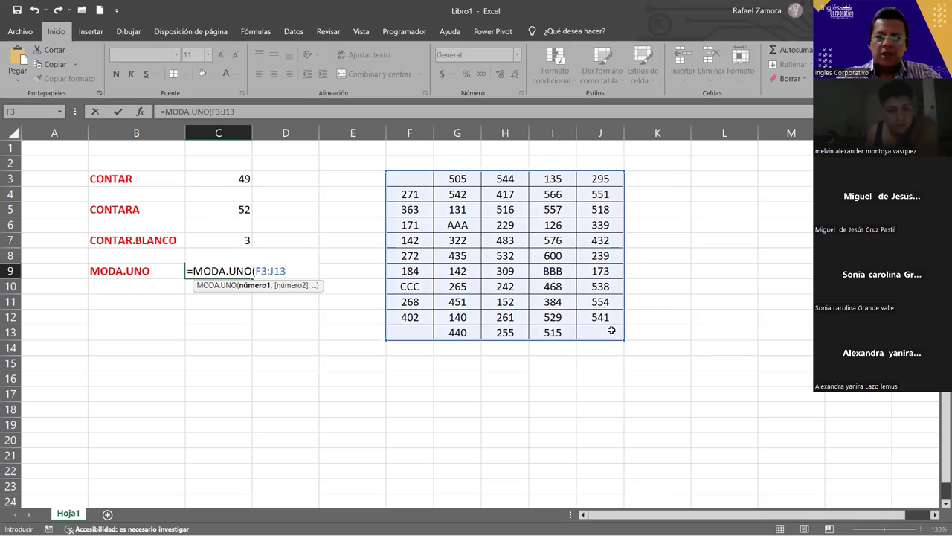
{"action": "key", "text": "Return"}
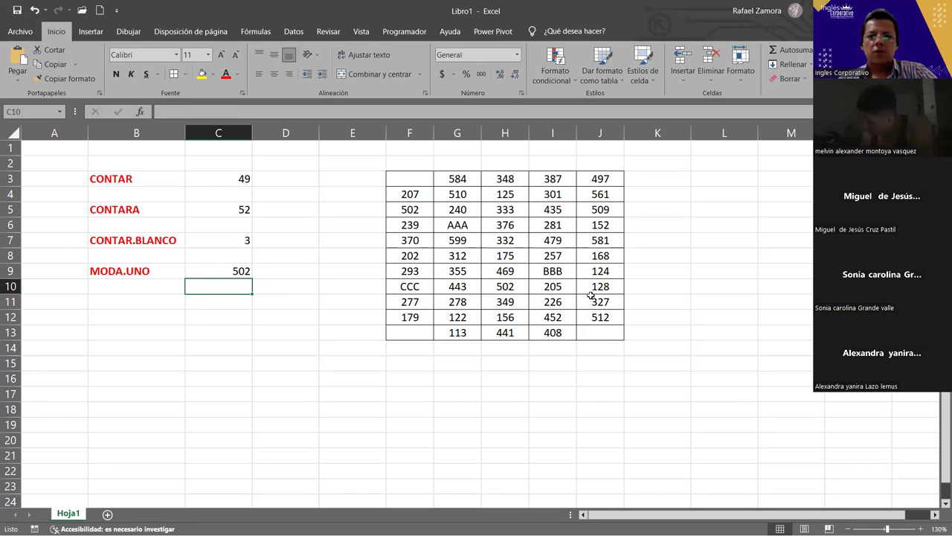
Recalculate the random numbers with F9 so MODA.UNO returns 384
{"action": "left_click", "coordinate": [498, 412]}
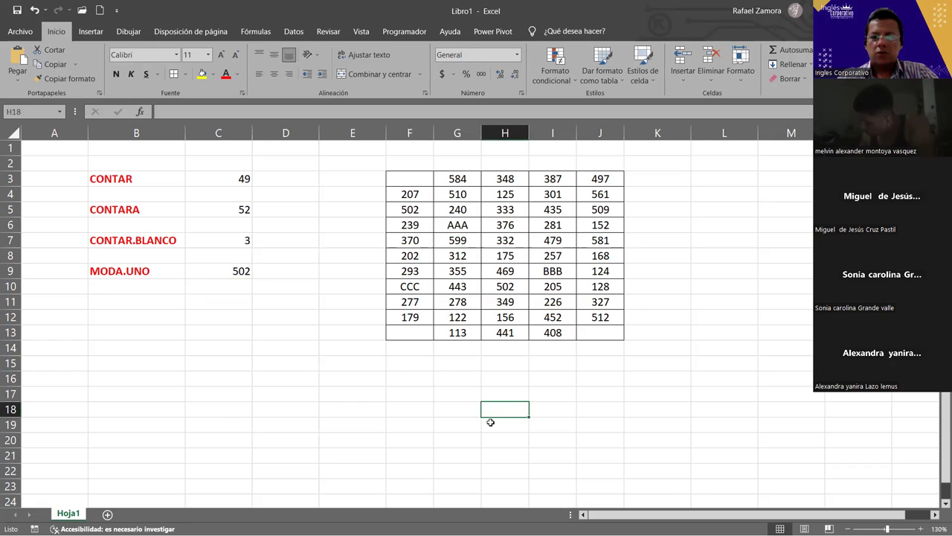
{"action": "key", "text": "F9"}
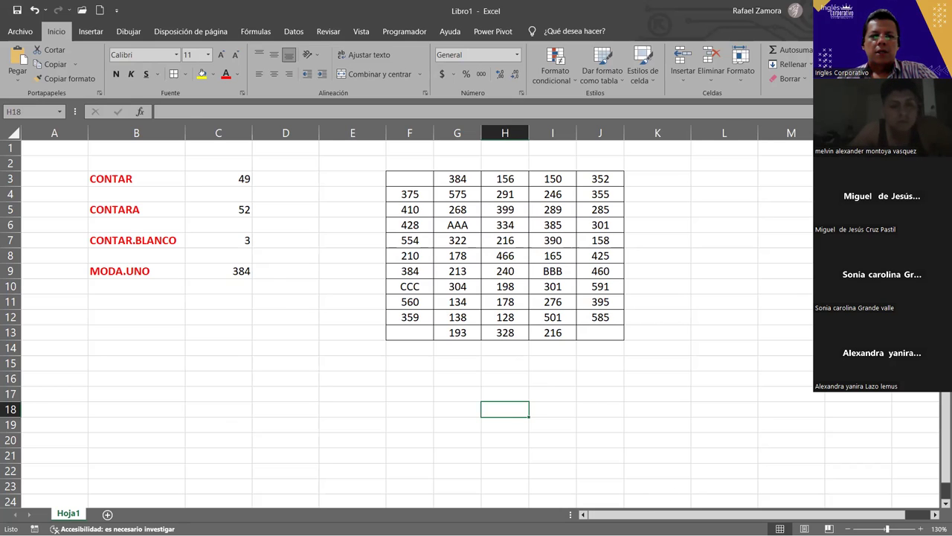
{"action": "left_click_drag", "start_coordinate": [136, 178], "coordinate": [141, 274]}
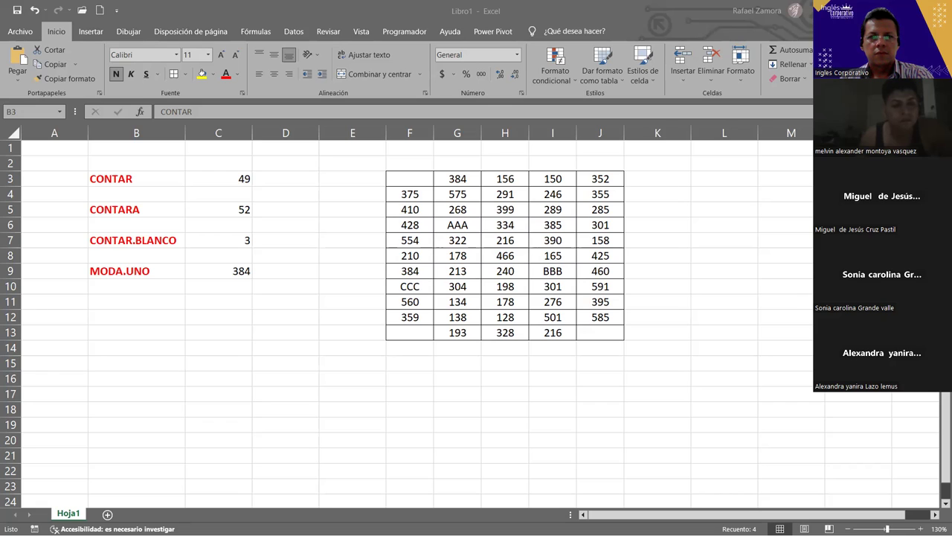
Begin editing the MODA.UNO label, then cancel so it stays unchanged
{"action": "left_click", "coordinate": [296, 270]}
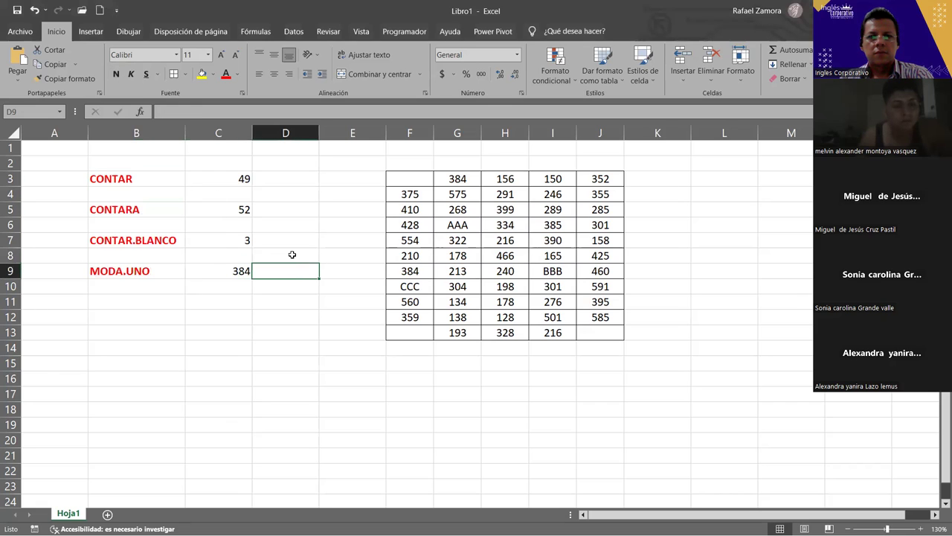
{"action": "double_click", "coordinate": [170, 269]}
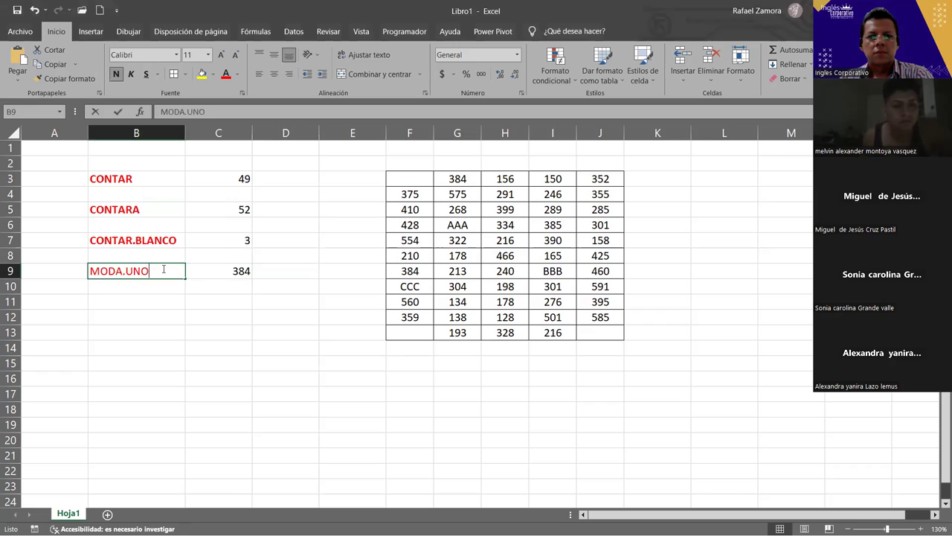
{"action": "key", "text": "BackSpace"}
{"action": "key", "text": "BackSpace"}
{"action": "key", "text": "BackSpace"}
{"action": "key", "text": "BackSpace"}
{"action": "key", "text": "BackSpace"}
{"action": "key", "text": "BackSpace"}
{"action": "key", "text": "Escape"}
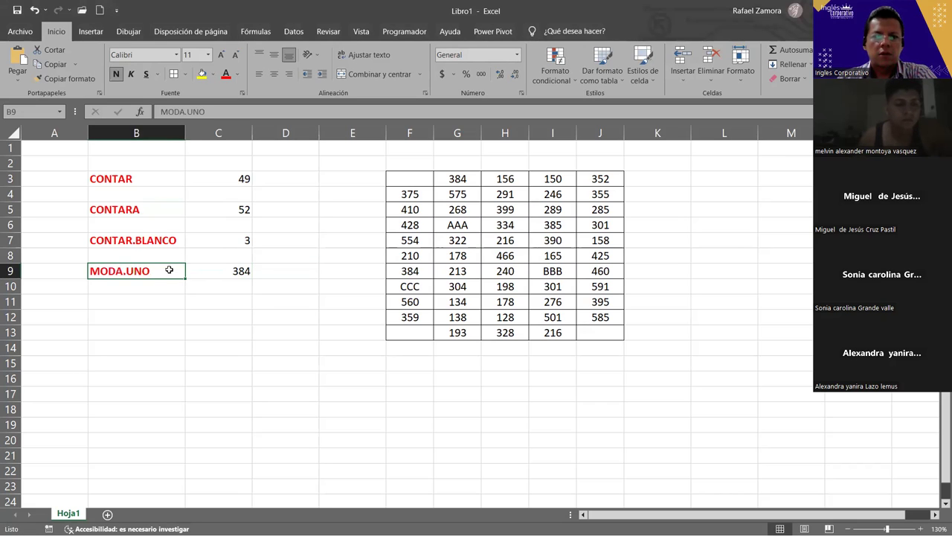
Trim C9's formula down to =MOD and commit it, producing #¿NOMBRE?
{"action": "double_click", "coordinate": [220, 276]}
{"action": "double_click", "coordinate": [219, 277]}
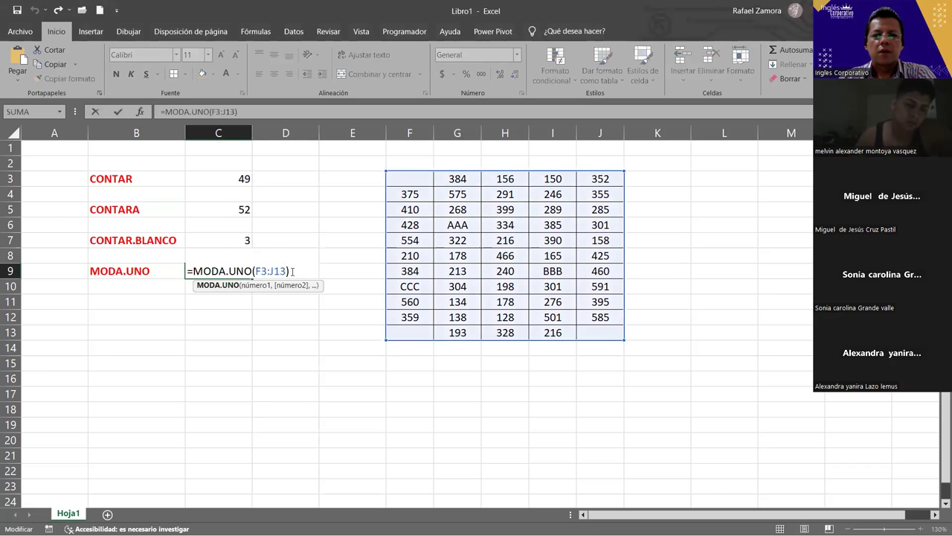
{"action": "left_click_drag", "start_coordinate": [290, 270], "coordinate": [235, 271]}
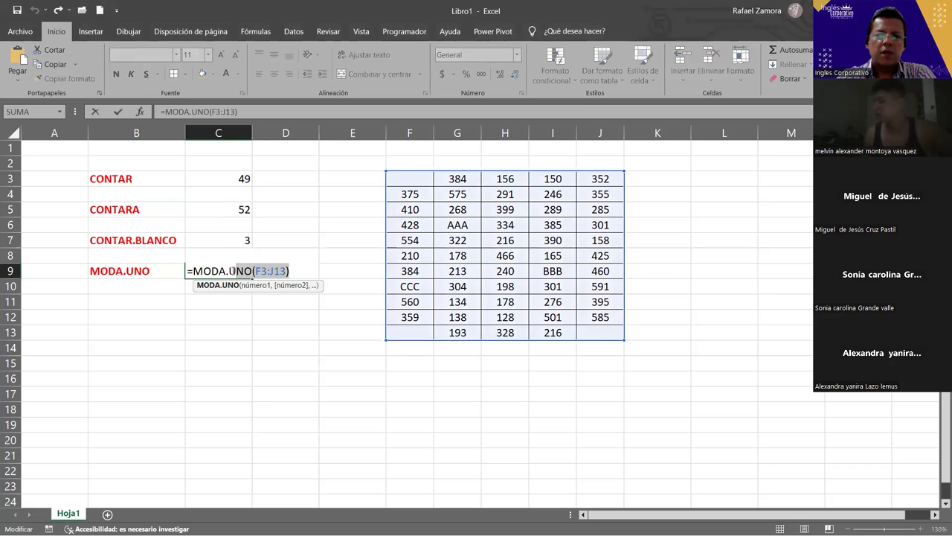
{"action": "key", "text": "BackSpace"}
{"action": "key", "text": "BackSpace"}
{"action": "key", "text": "BackSpace"}
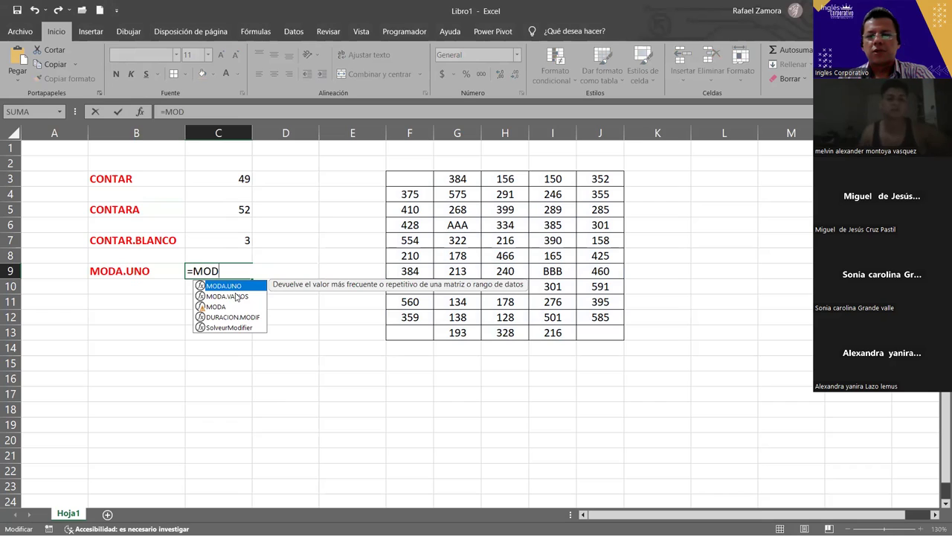
{"action": "left_click", "coordinate": [237, 296]}
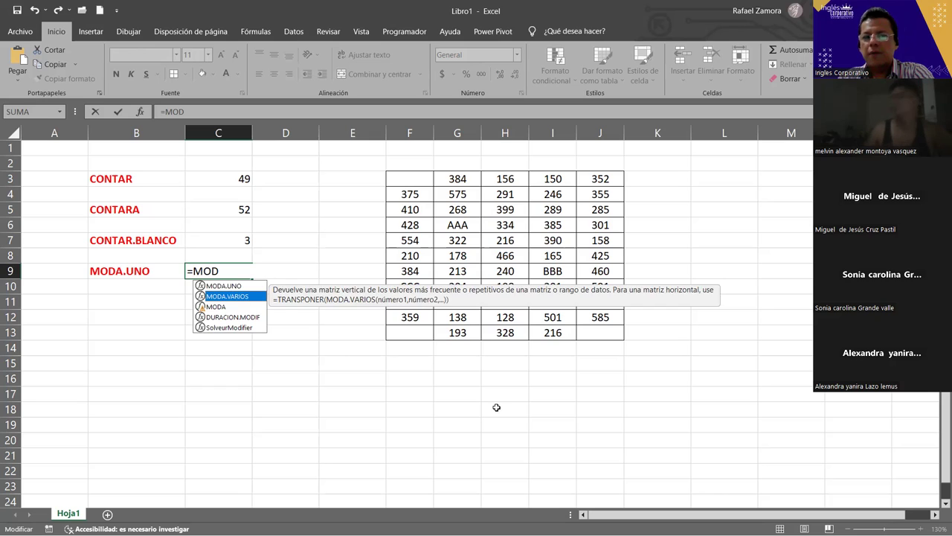
{"action": "left_click", "coordinate": [505, 301]}
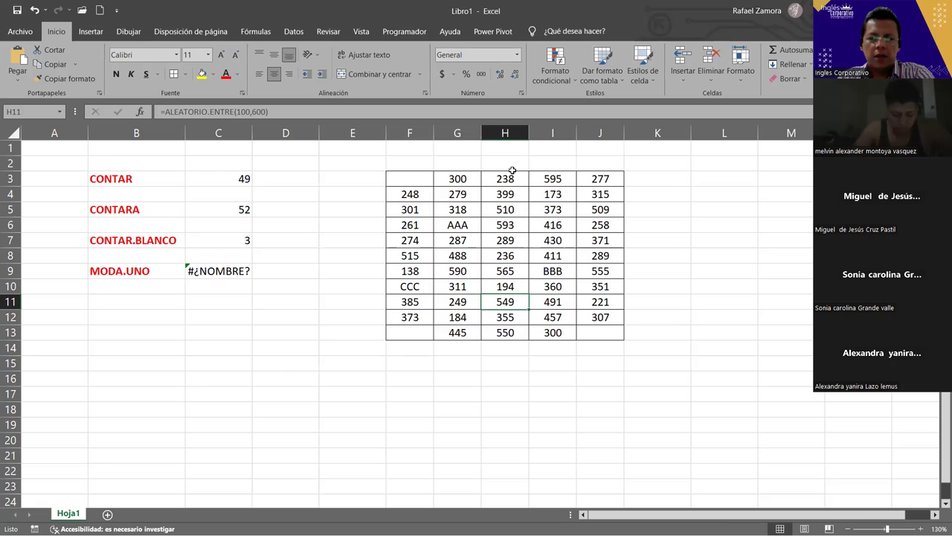
{"action": "left_click", "coordinate": [517, 130]}
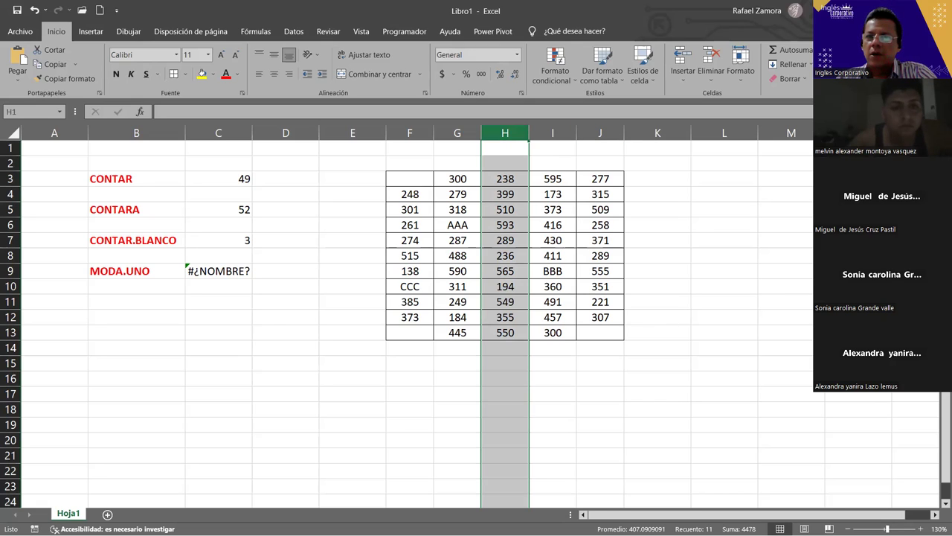
{"action": "key", "text": "alt+Tab"}
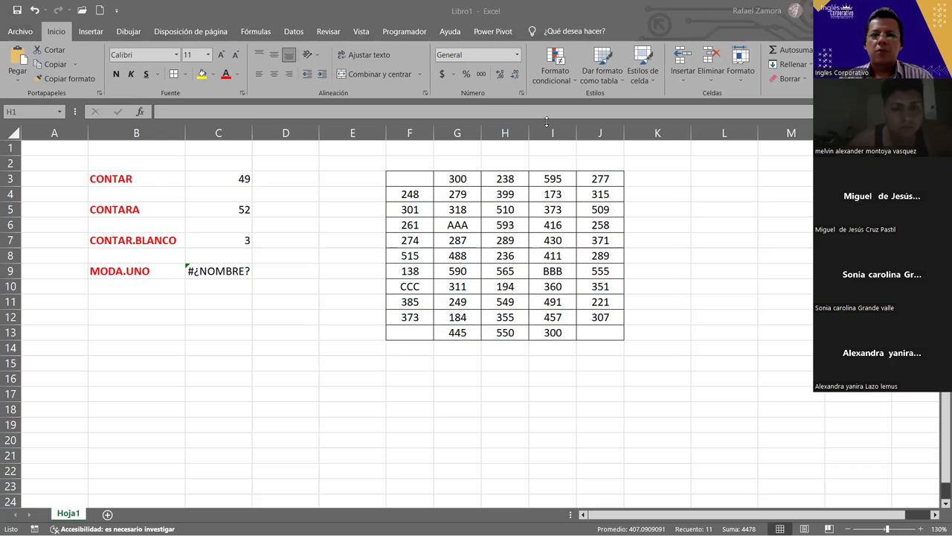
{"action": "key", "text": "alt+Tab"}
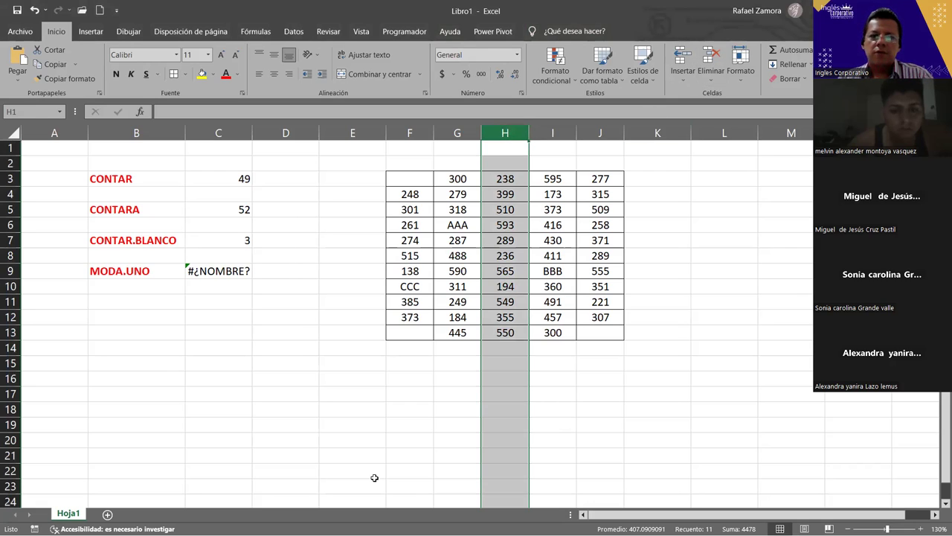
{"action": "right_click", "coordinate": [505, 136]}
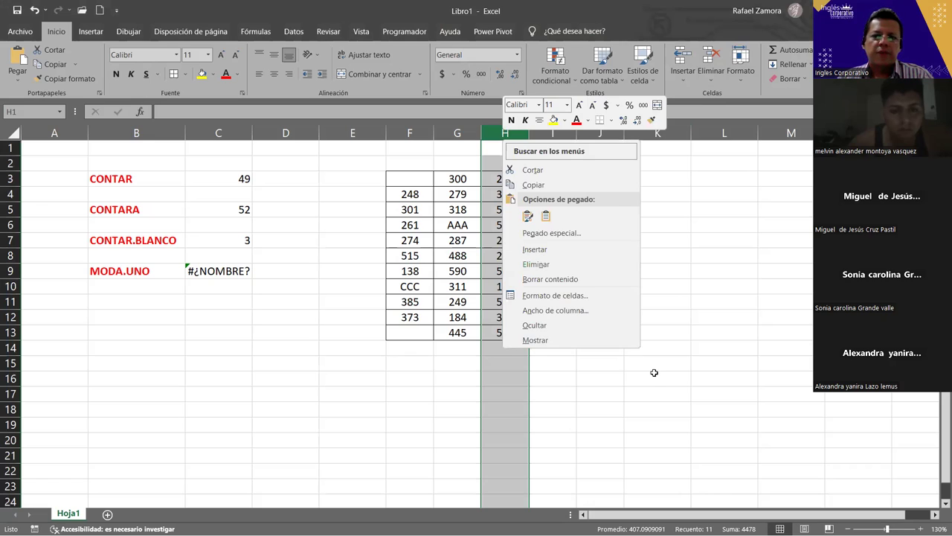
{"action": "key", "text": "Escape"}
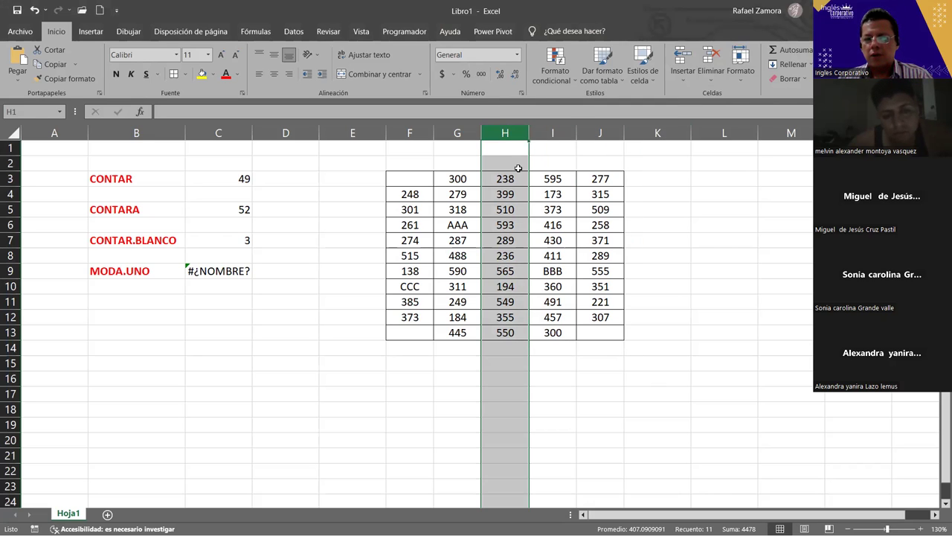
{"action": "key", "text": "ctrl+plus"}
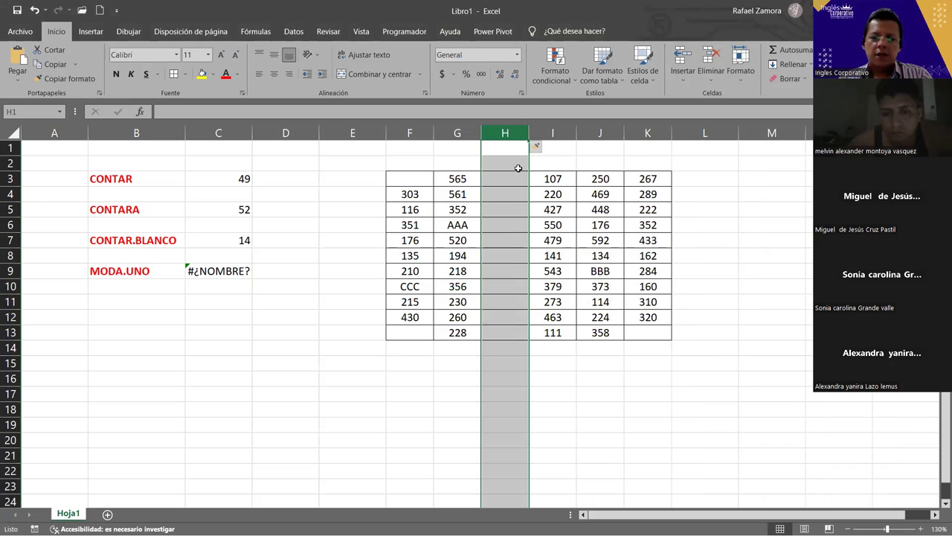
{"action": "key", "text": "ctrl+minus"}
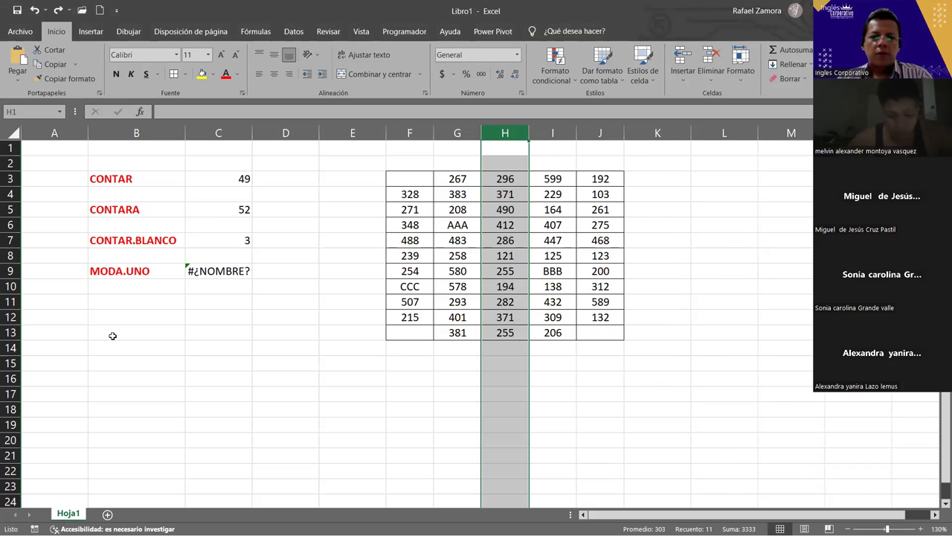
{"action": "left_click", "coordinate": [9, 301]}
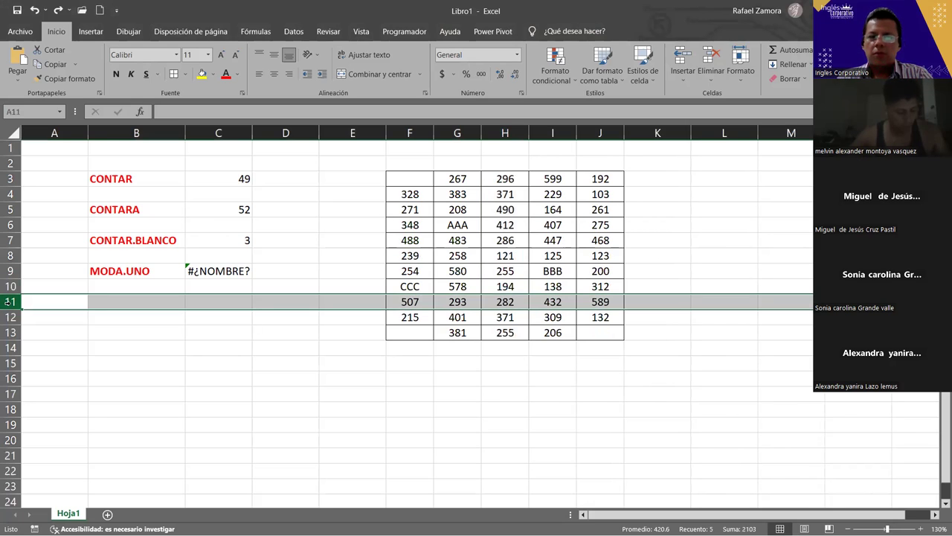
{"action": "key", "text": "ctrl+plus"}
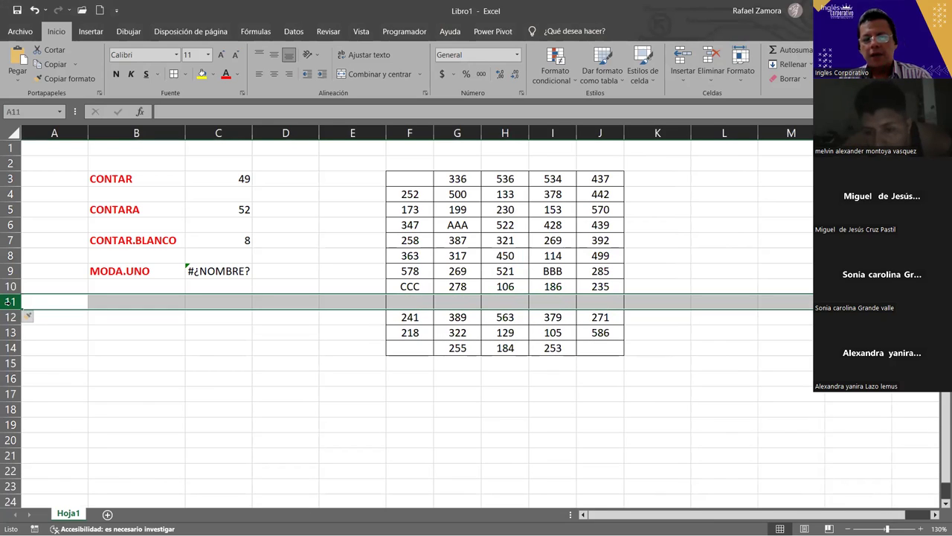
{"action": "key", "text": "ctrl+minus"}
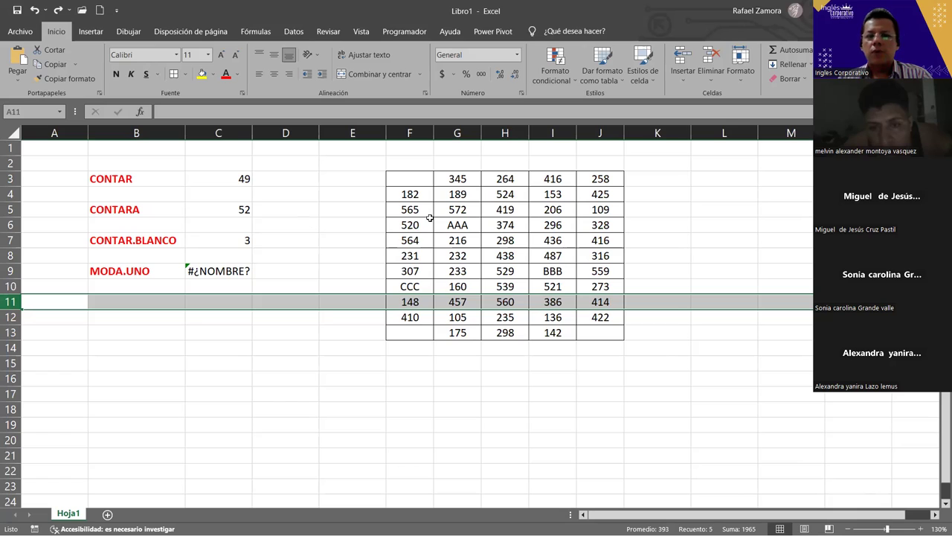
{"action": "left_click", "coordinate": [421, 180]}
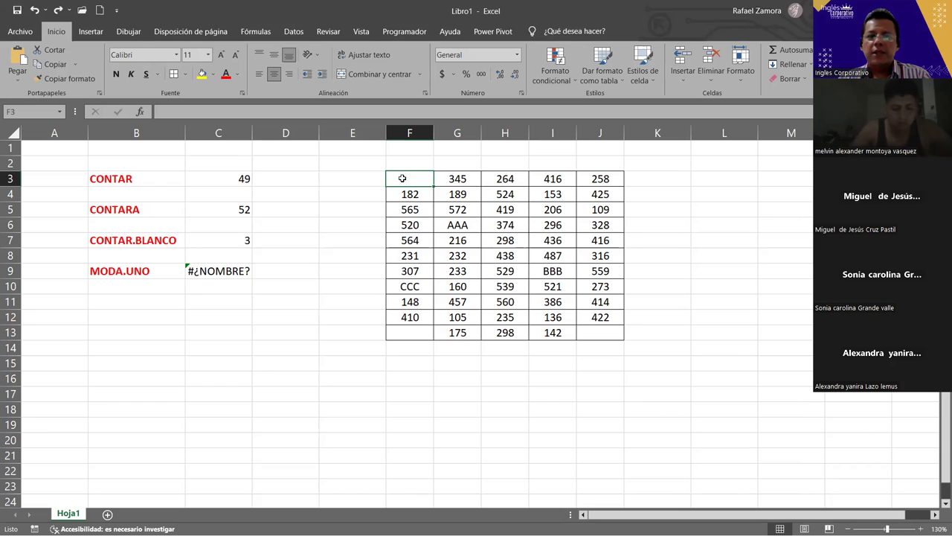
{"action": "left_click_drag", "start_coordinate": [402, 178], "coordinate": [393, 332]}
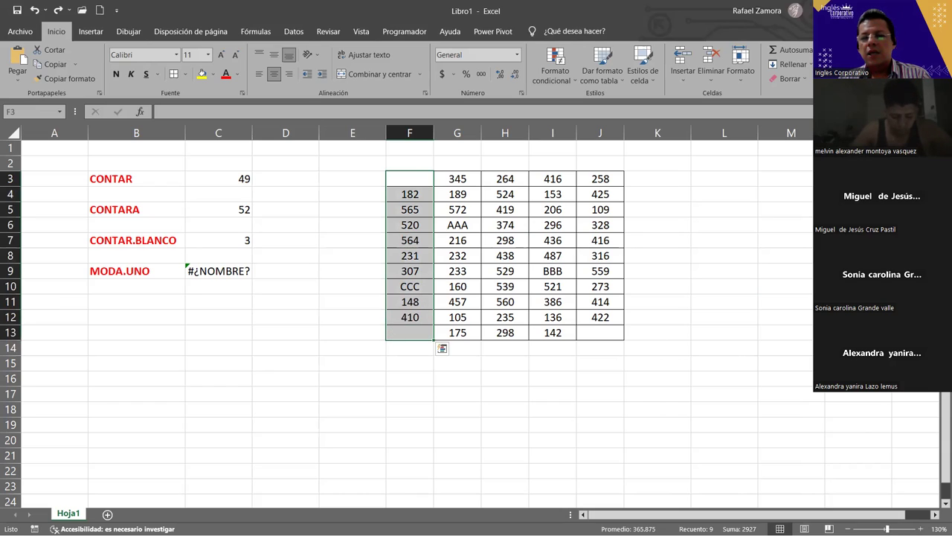
{"action": "left_click", "coordinate": [460, 208]}
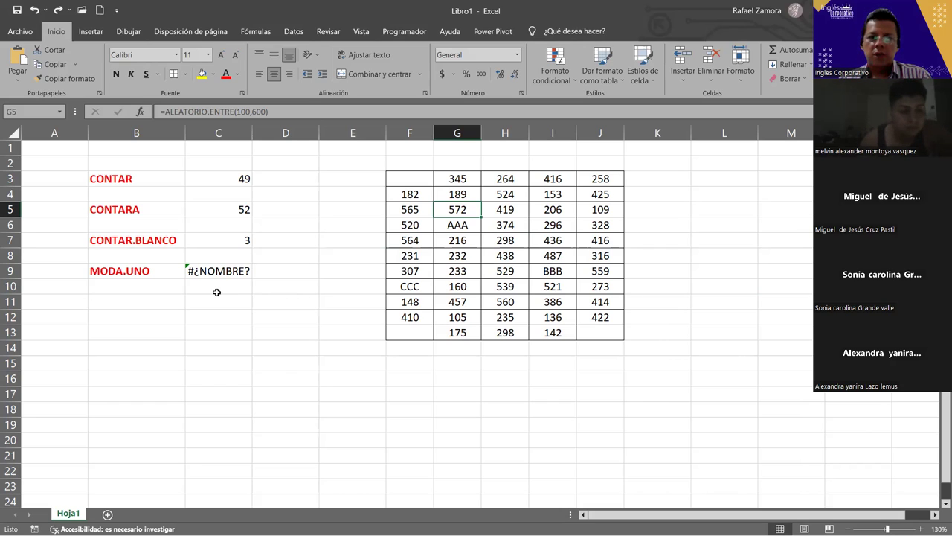
{"action": "left_click", "coordinate": [442, 427]}
Restore C9 to =MODA.UNO(F3:J13), which now returns 231
{"action": "left_click", "coordinate": [236, 275]}
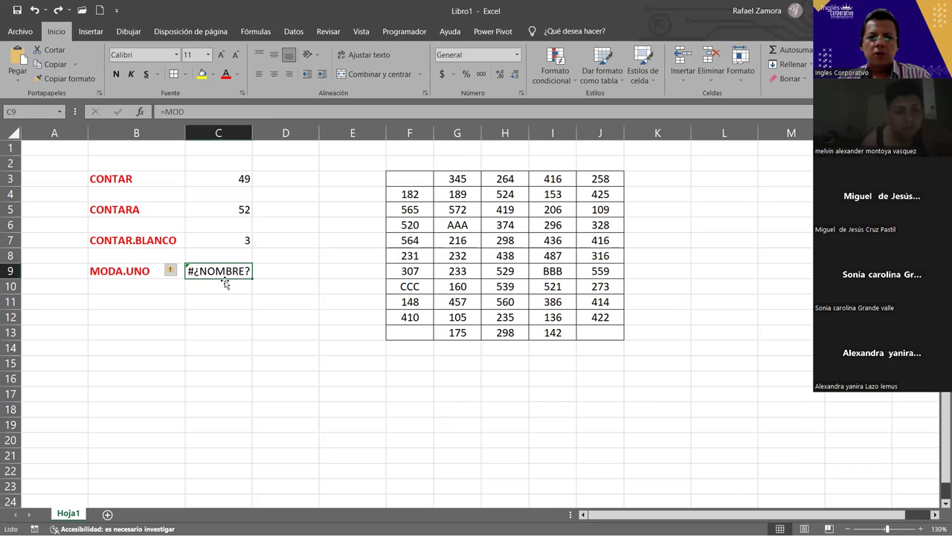
{"action": "key", "text": "ctrl+z"}
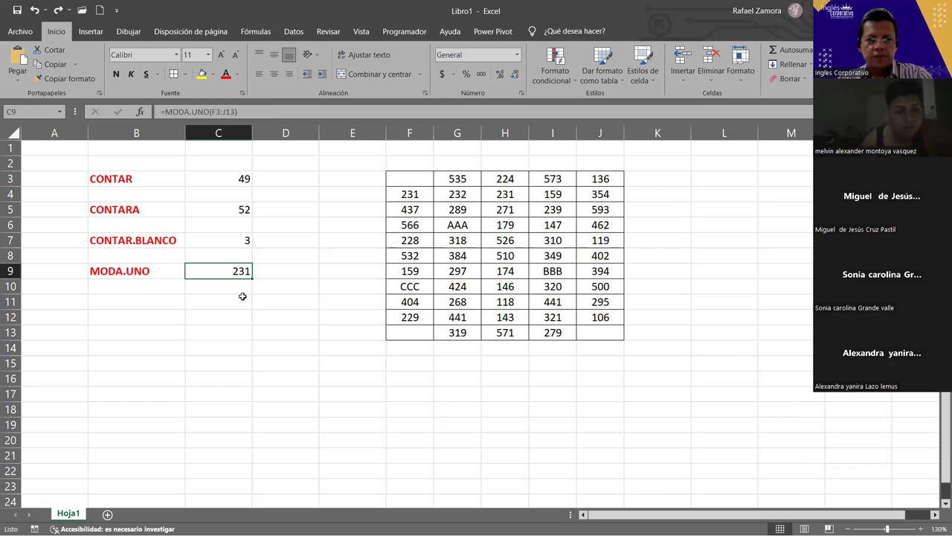
{"action": "left_click", "coordinate": [395, 365]}
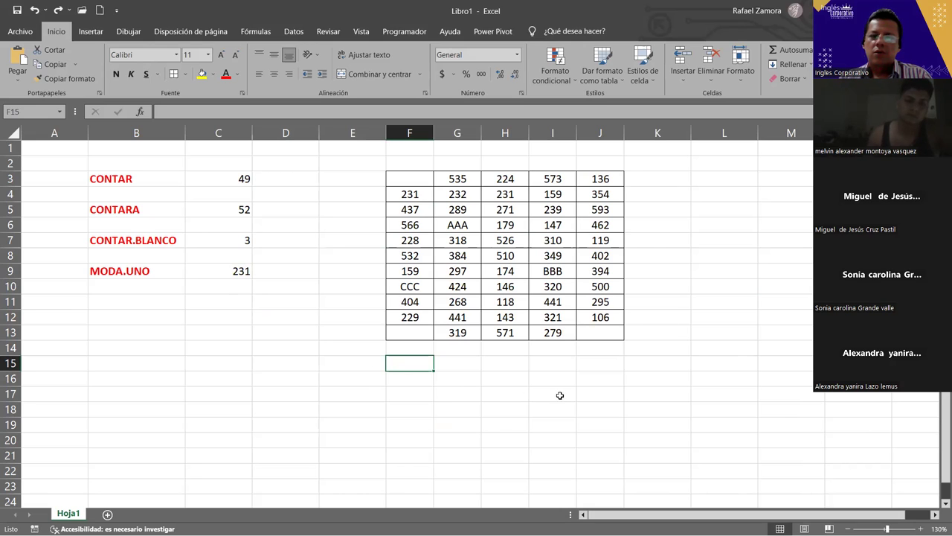
Enter =SUMA(H3:H13) in cell H15 to total column H, giving 4683
{"action": "left_click", "coordinate": [507, 364]}
{"action": "type", "text": "="}
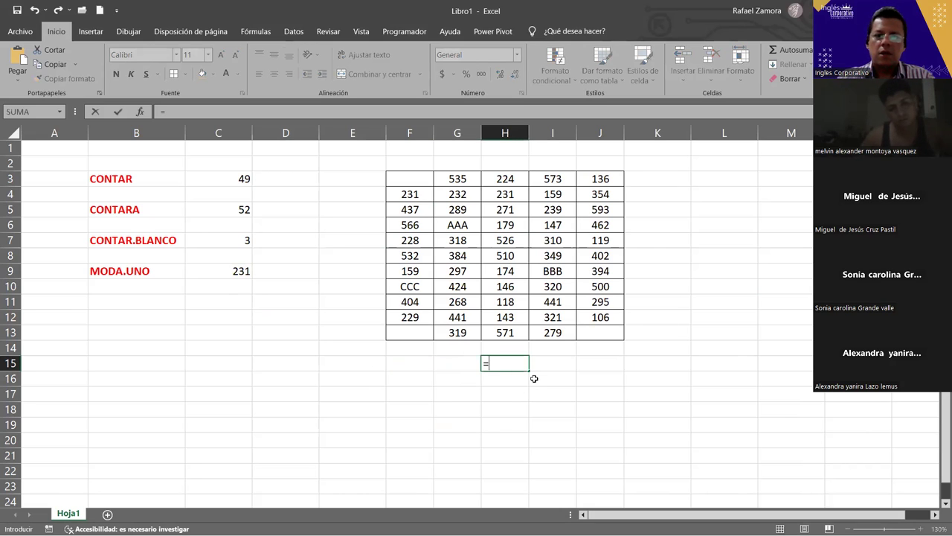
{"action": "type", "text": "SUMA("}
{"action": "left_click", "coordinate": [505, 178]}
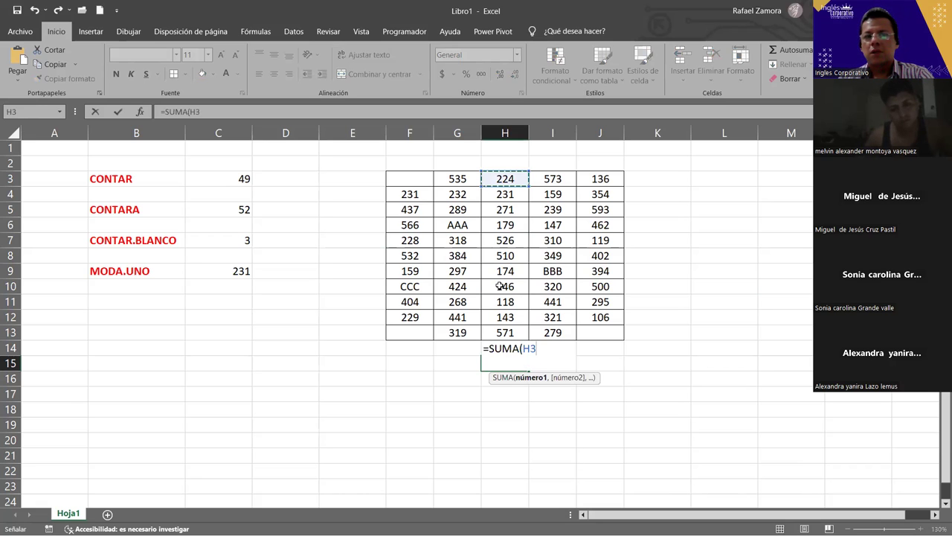
{"action": "left_click", "coordinate": [504, 333], "text": "shift"}
{"action": "key", "text": "Return"}
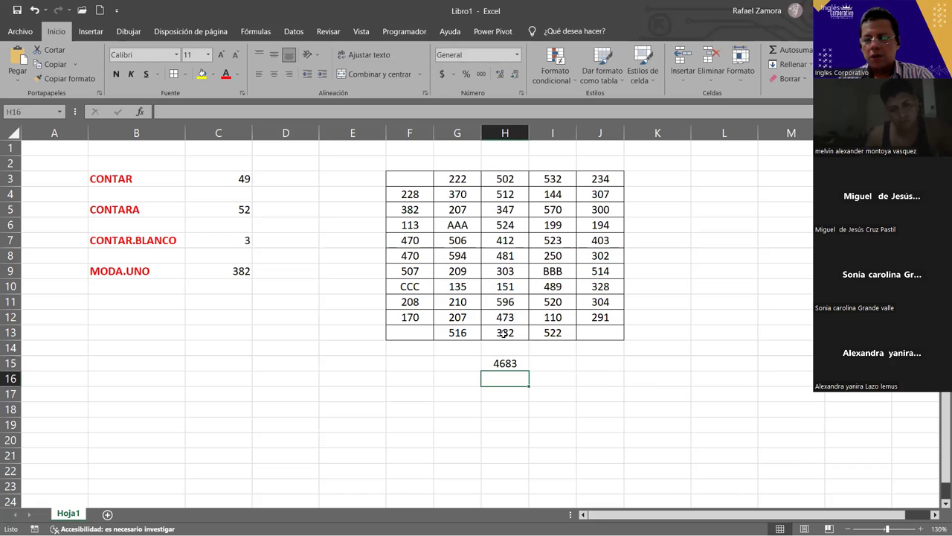
Start a SUMAR.SI formula in H16, then cancel it unfinished
{"action": "type", "text": "="}
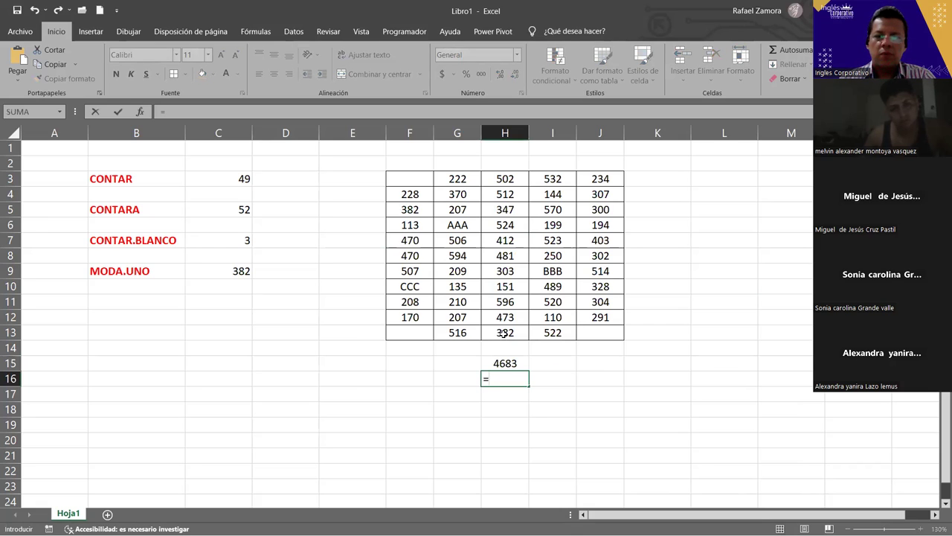
{"action": "type", "text": "SUM"}
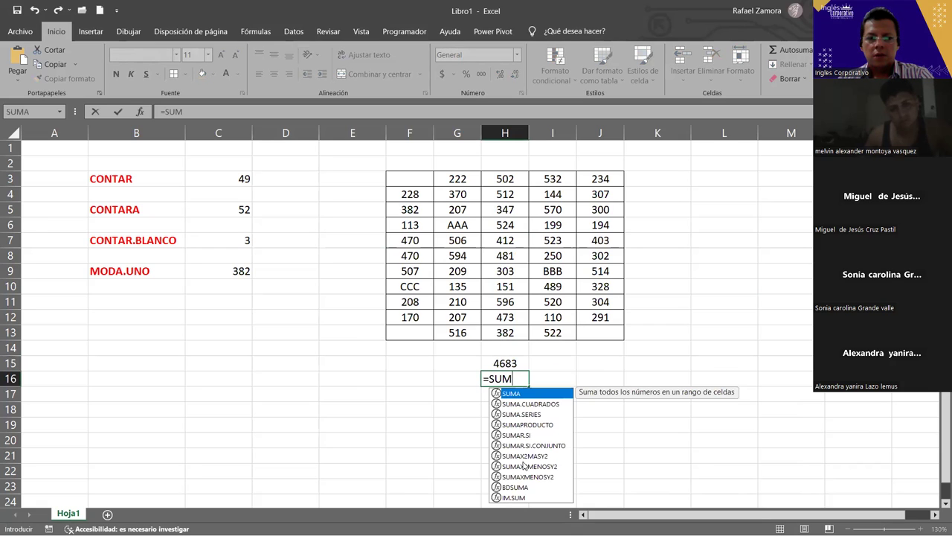
{"action": "type", "text": "AR"}
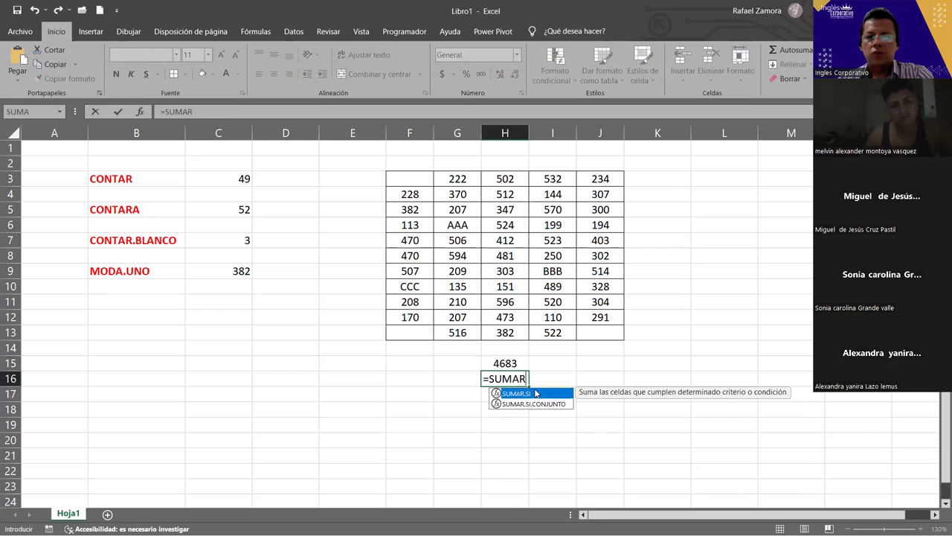
{"action": "key", "text": "Tab"}
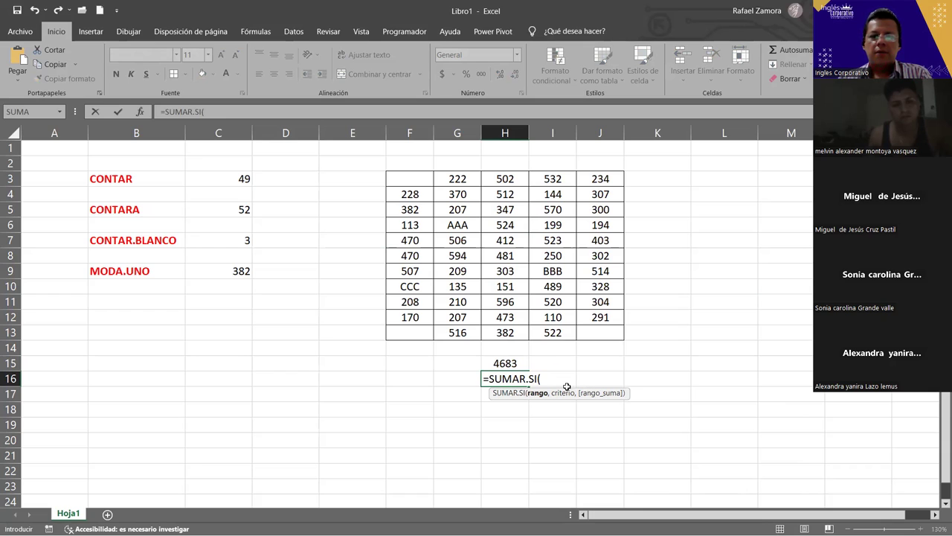
{"action": "key", "text": "BackSpace"}
{"action": "key", "text": "BackSpace"}
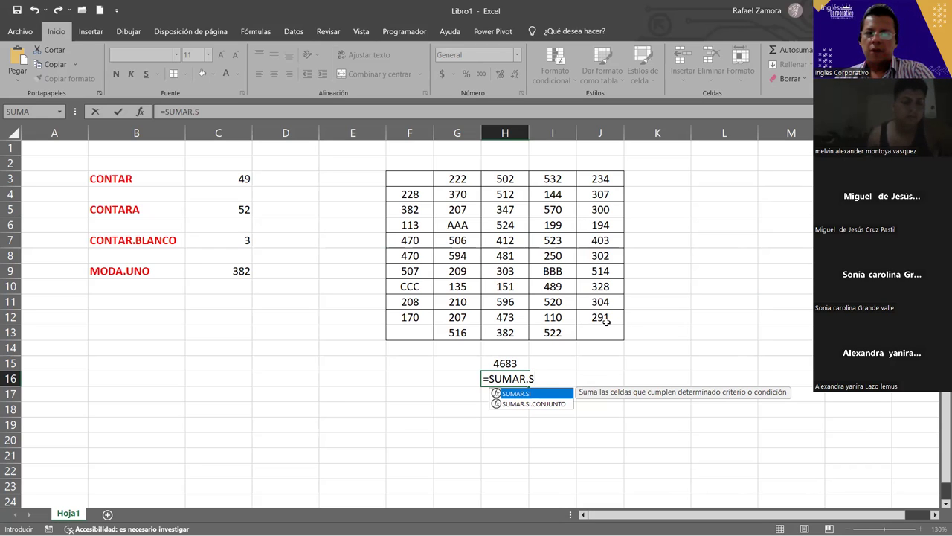
{"action": "key", "text": "Escape"}
Delete the column H total from H15 and select empty cell K15
{"action": "left_click", "coordinate": [511, 368]}
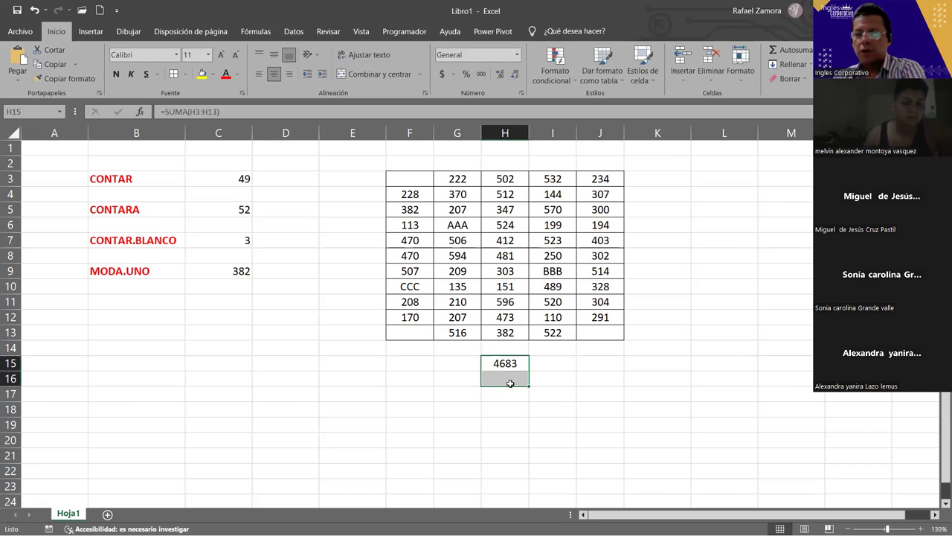
{"action": "key", "text": "Delete"}
{"action": "left_click", "coordinate": [644, 358]}
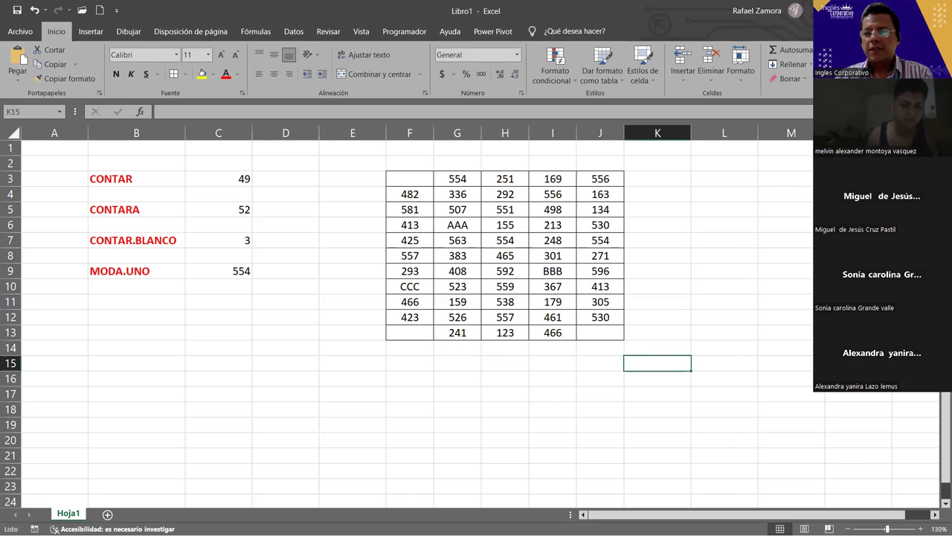
{"action": "left_click", "coordinate": [285, 378]}
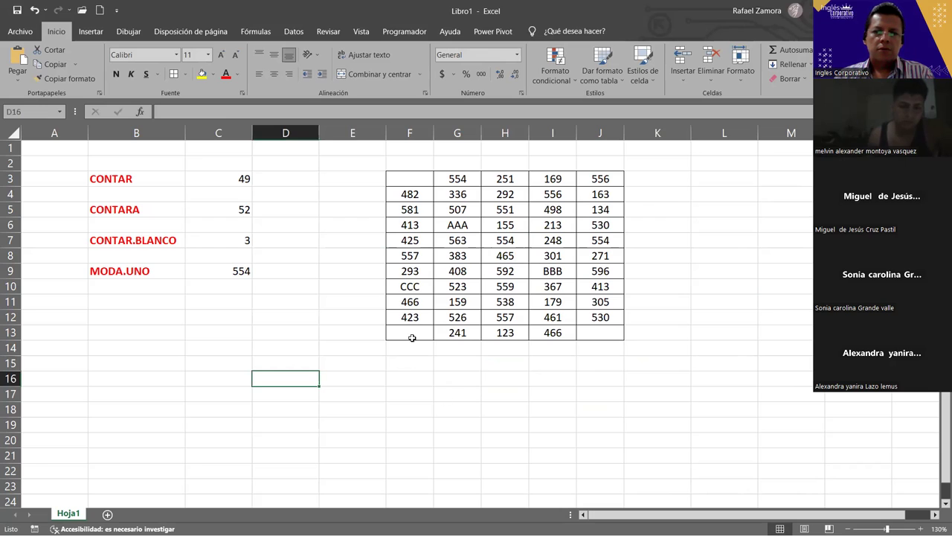
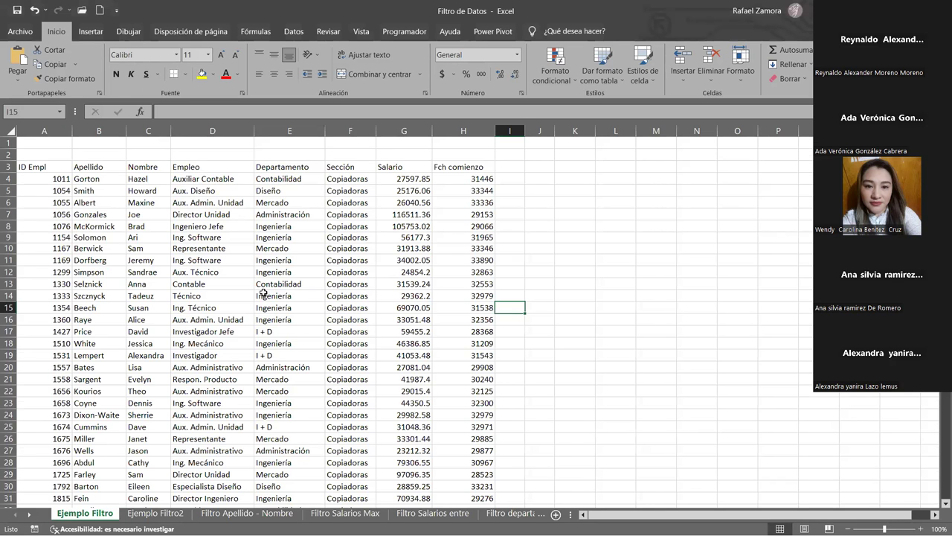
Select some Mercado department entries and salary values, including 116511.36, in the table
{"action": "left_click", "coordinate": [280, 250]}
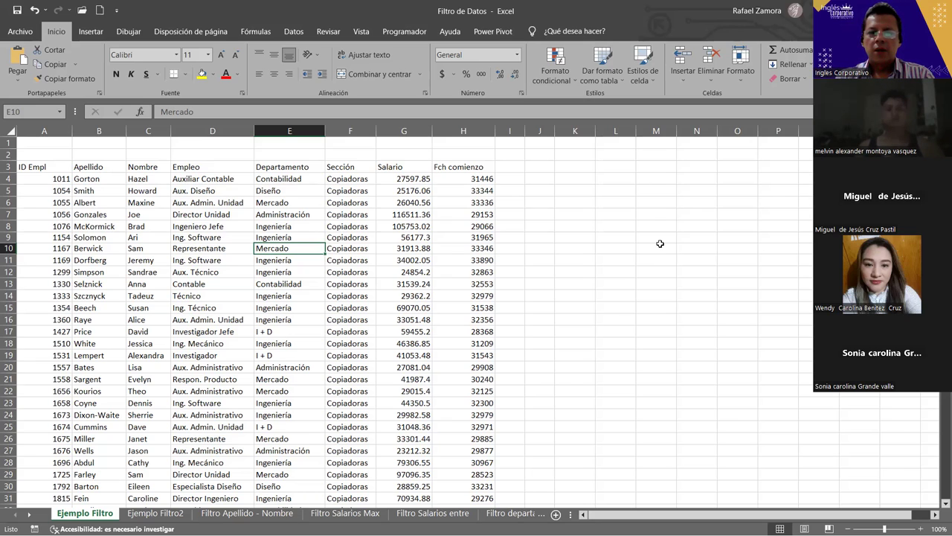
{"action": "left_click", "coordinate": [644, 282]}
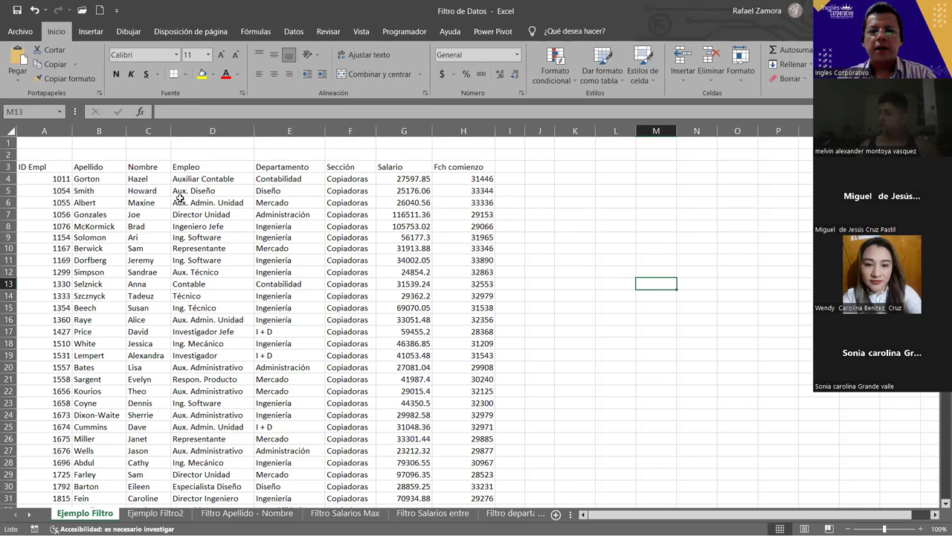
{"action": "left_click", "coordinate": [311, 202]}
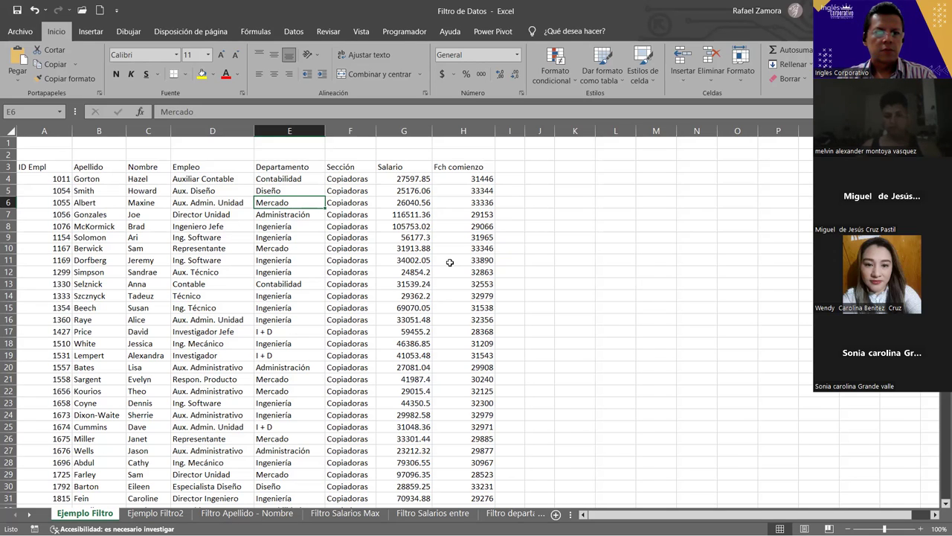
{"action": "left_click", "coordinate": [394, 256]}
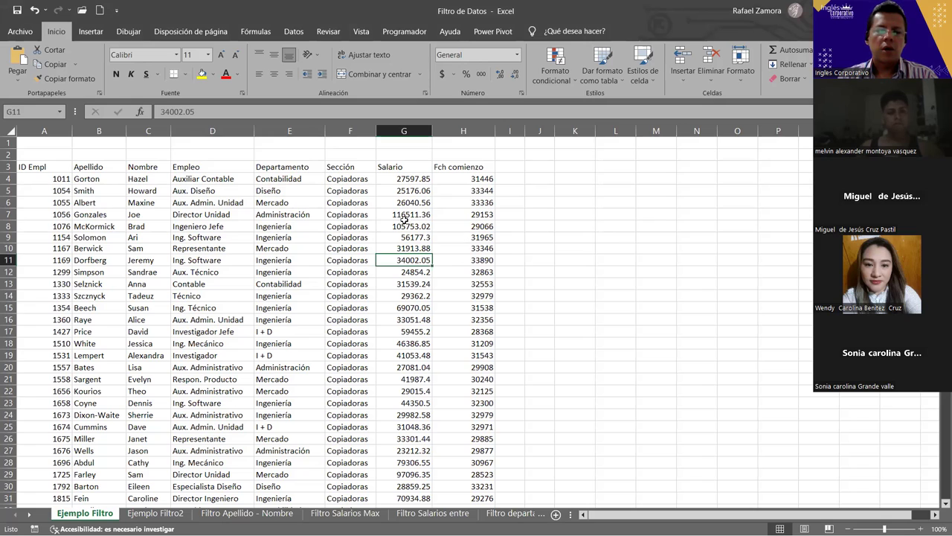
{"action": "left_click", "coordinate": [429, 213]}
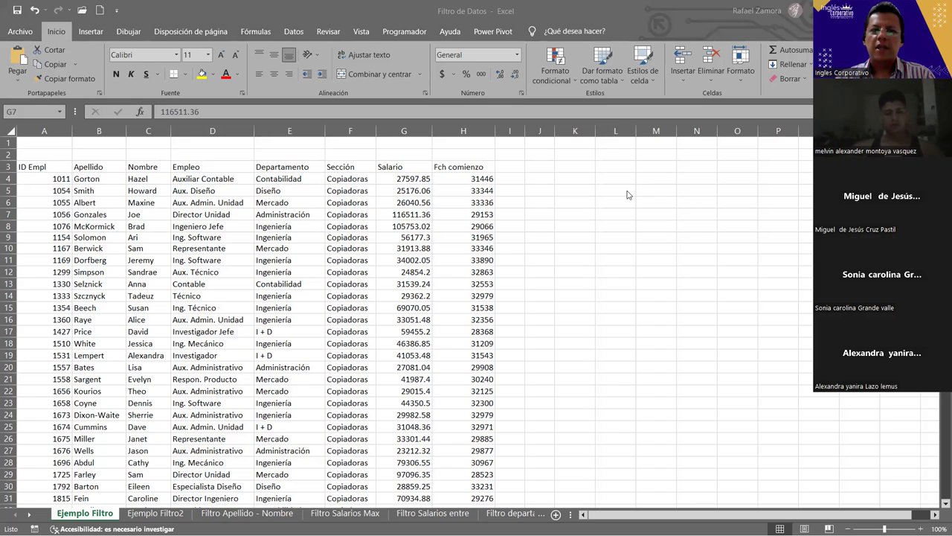
Format the salaries in G4:G117 as Contabilidad (accounting dollar) amounts
{"action": "left_click", "coordinate": [423, 180]}
{"action": "key", "text": "ctrl+Down"}
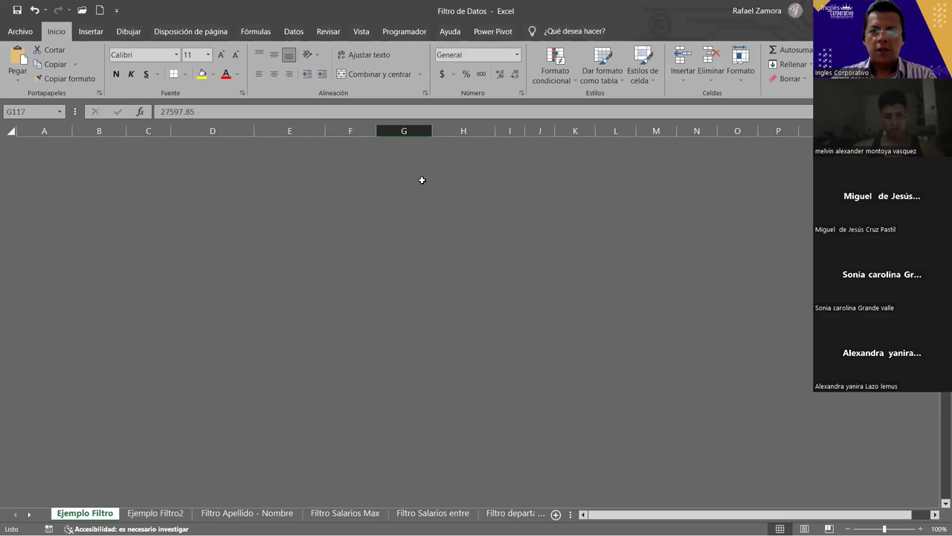
{"action": "scroll", "coordinate": [422, 179], "scroll_direction": "down", "scroll_amount": 10}
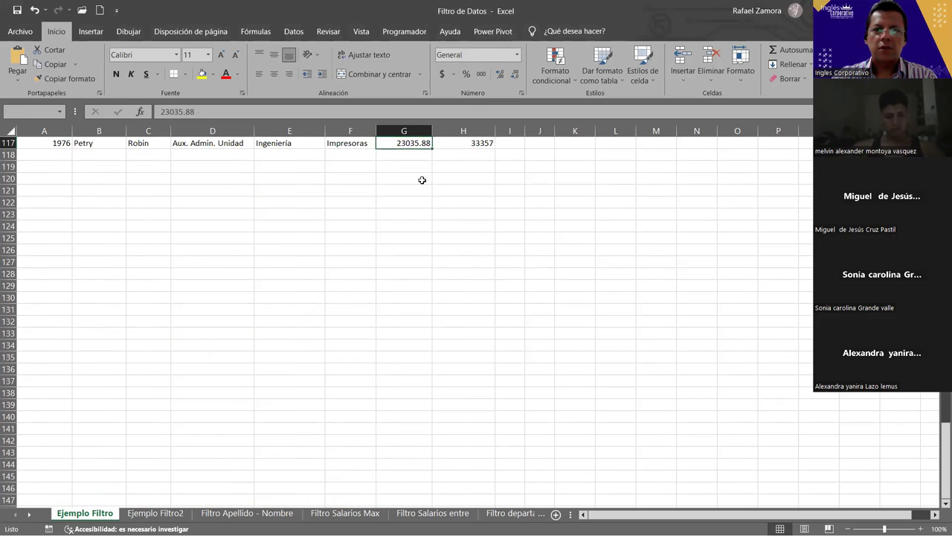
{"action": "key", "text": "ctrl+shift+Up"}
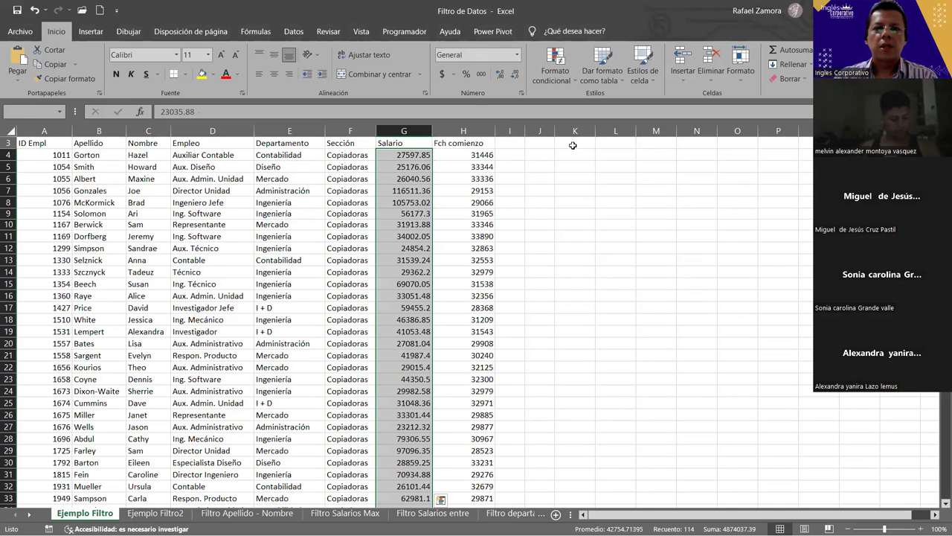
{"action": "left_click", "coordinate": [443, 74]}
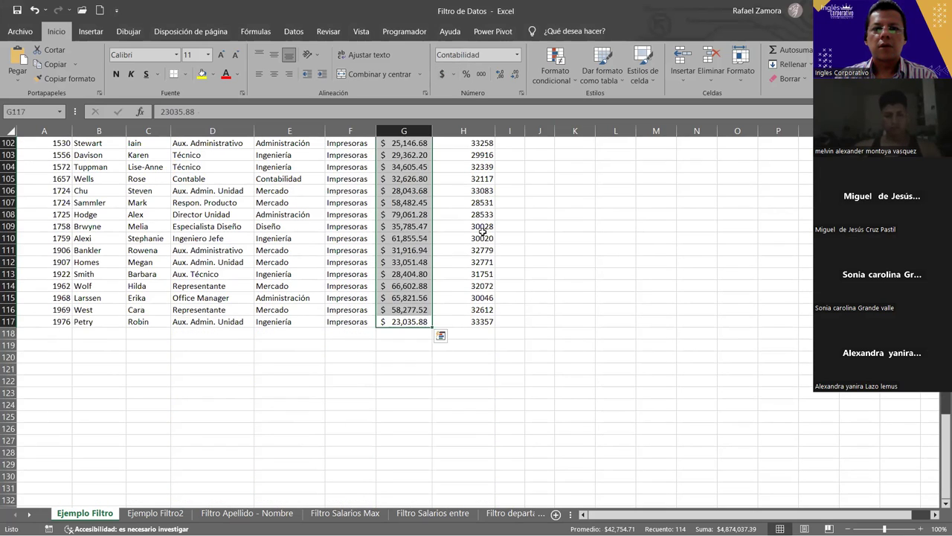
Format the start dates in H4:H117 as Fecha corta, like 3/2/1986
{"action": "left_click", "coordinate": [492, 322]}
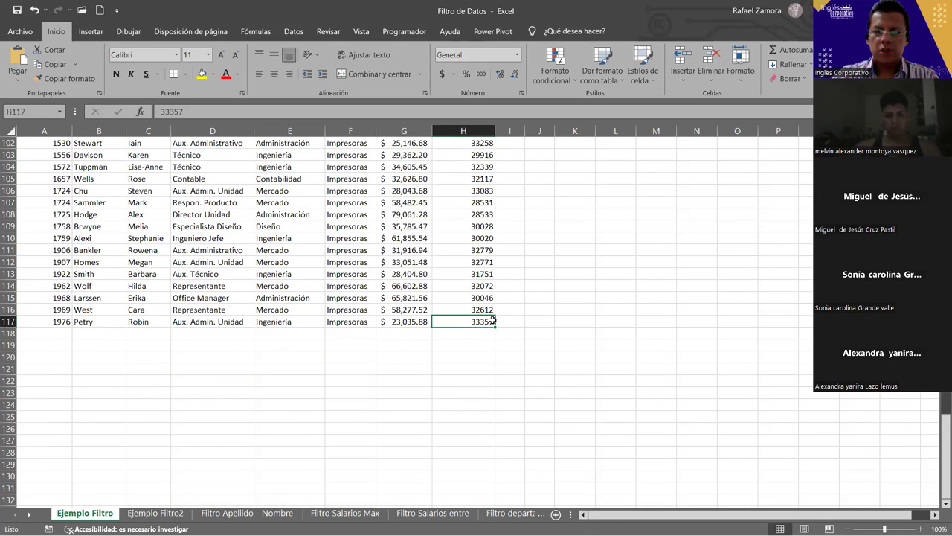
{"action": "key", "text": "ctrl+shift+Up"}
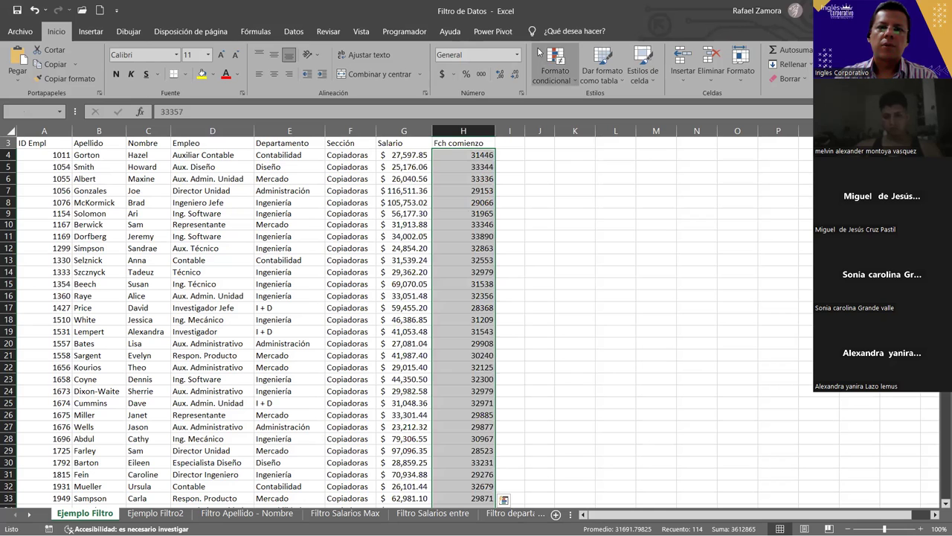
{"action": "left_click", "coordinate": [517, 56]}
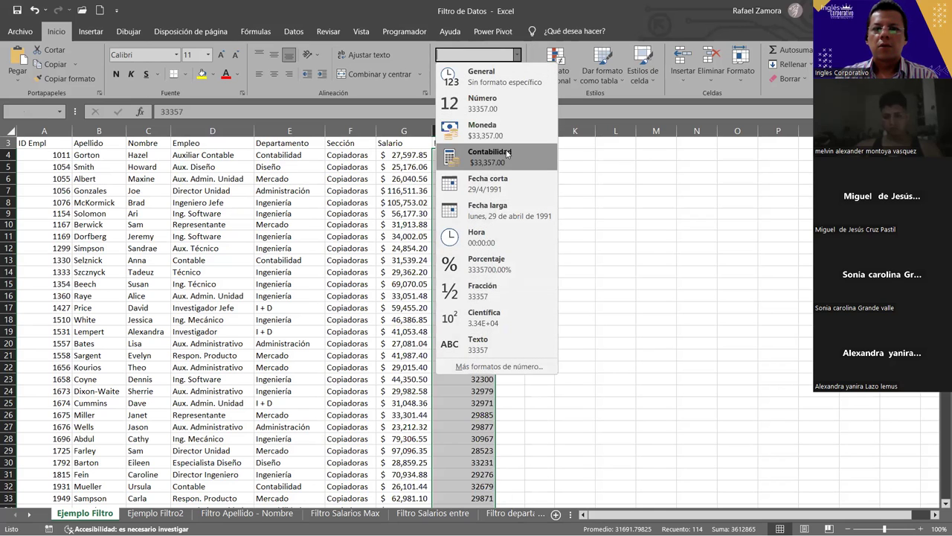
{"action": "left_click", "coordinate": [479, 182]}
{"action": "scroll", "coordinate": [565, 276], "scroll_direction": "down", "scroll_amount": 20}
{"action": "left_click", "coordinate": [585, 275]}
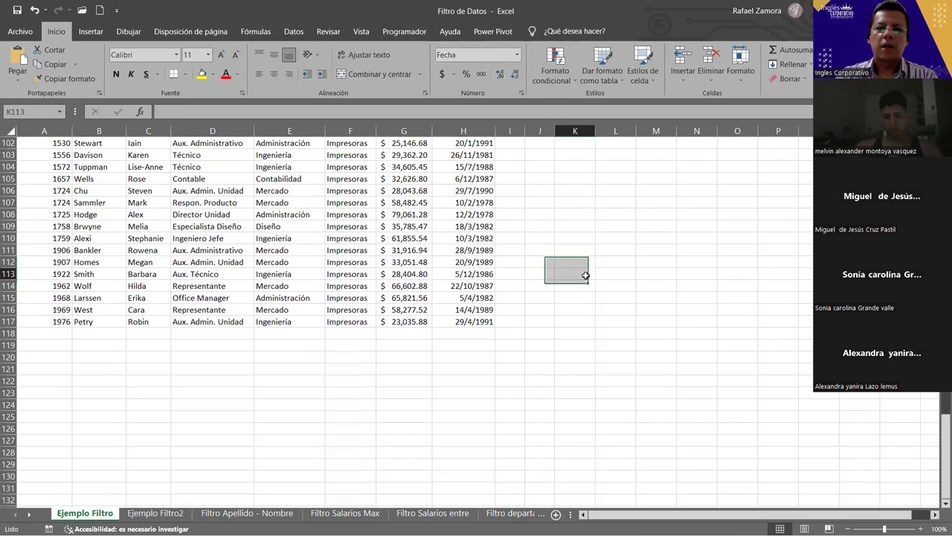
{"action": "key", "text": "ctrl+Up"}
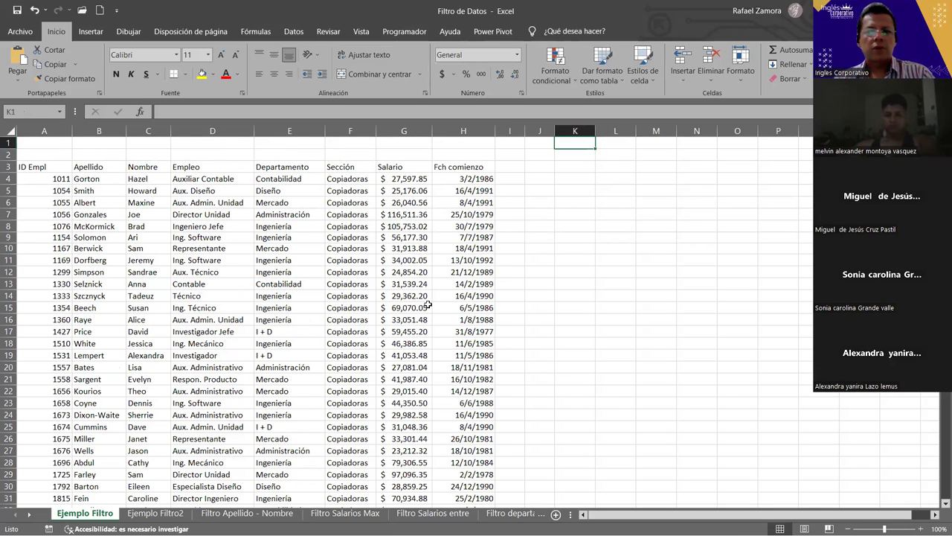
Fill the header row A3:H3, ID Empl to Fch comienzo, with light blue
{"action": "left_click", "coordinate": [29, 169]}
{"action": "left_click", "coordinate": [452, 168]}
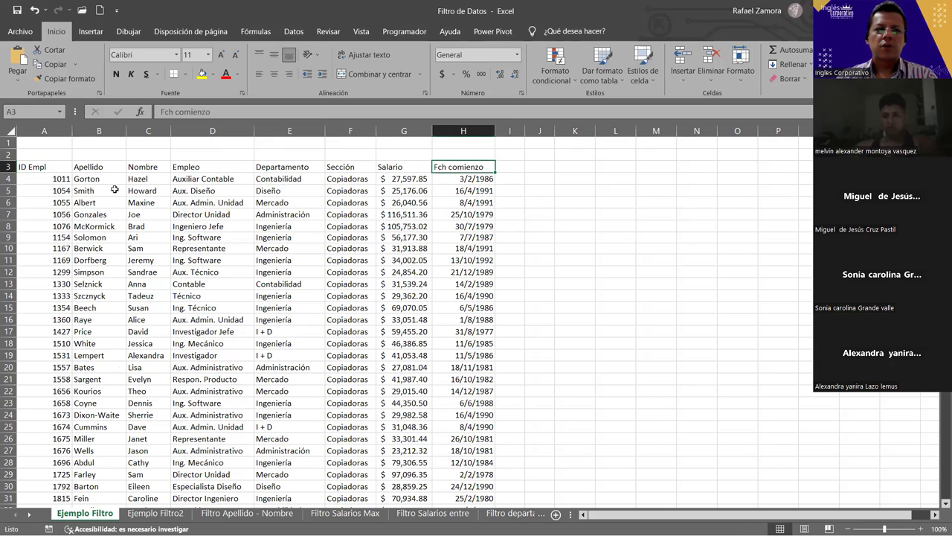
{"action": "left_click", "coordinate": [44, 167]}
{"action": "left_click", "coordinate": [464, 167], "text": "shift"}
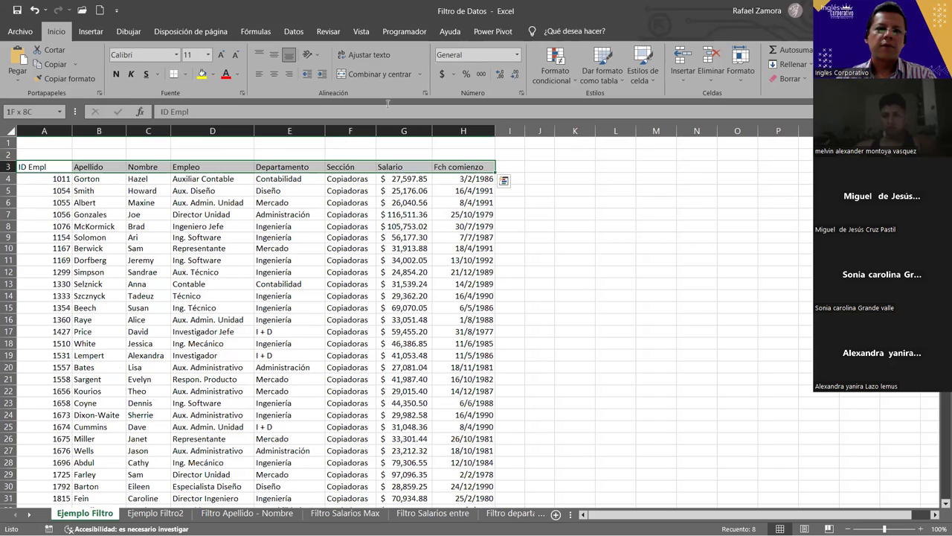
{"action": "left_click", "coordinate": [215, 76]}
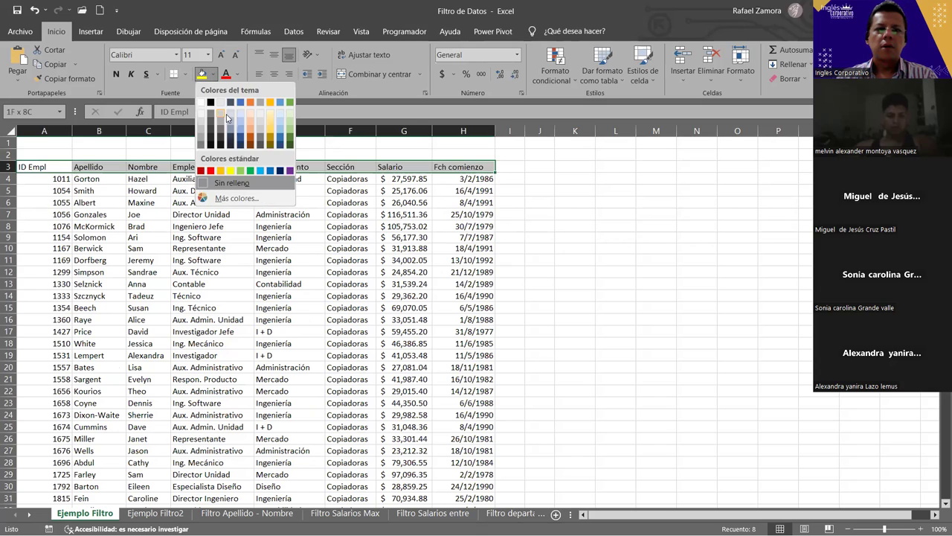
{"action": "left_click", "coordinate": [244, 128]}
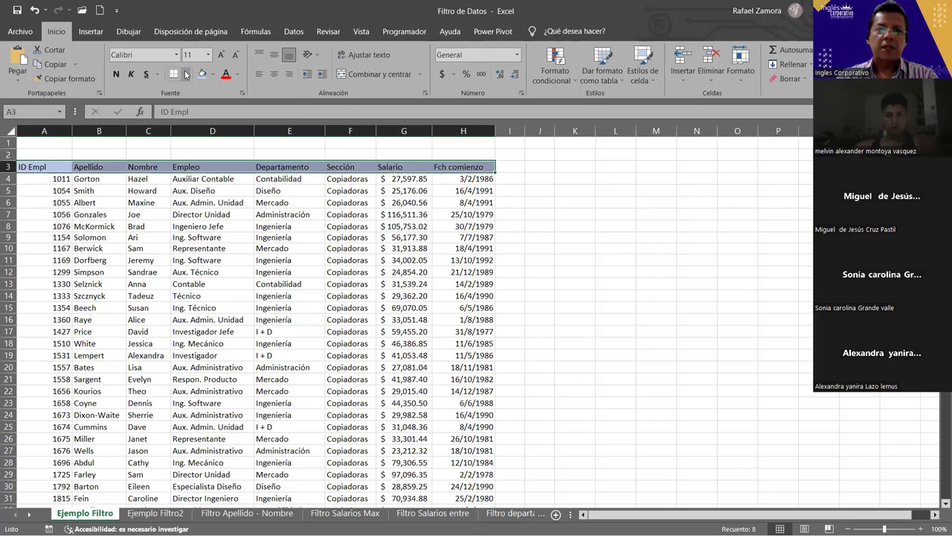
Give every header cell borders, and make the header text bold and centred
{"action": "left_click", "coordinate": [185, 75]}
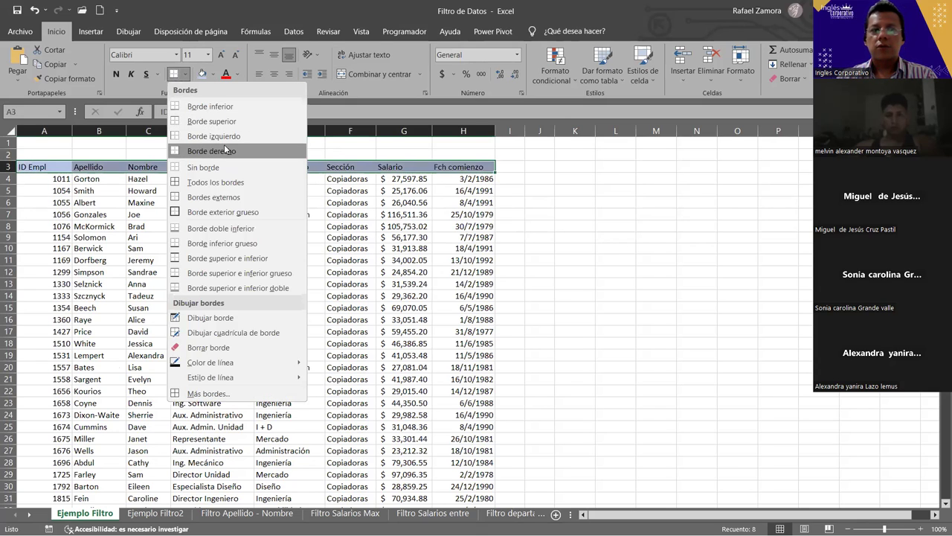
{"action": "left_click", "coordinate": [208, 182]}
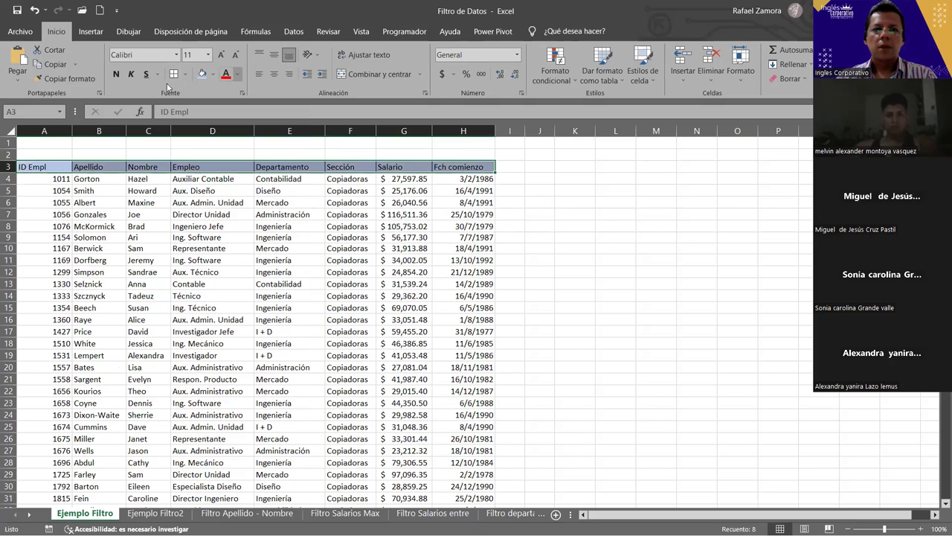
{"action": "left_click", "coordinate": [116, 75]}
{"action": "left_click", "coordinate": [273, 73]}
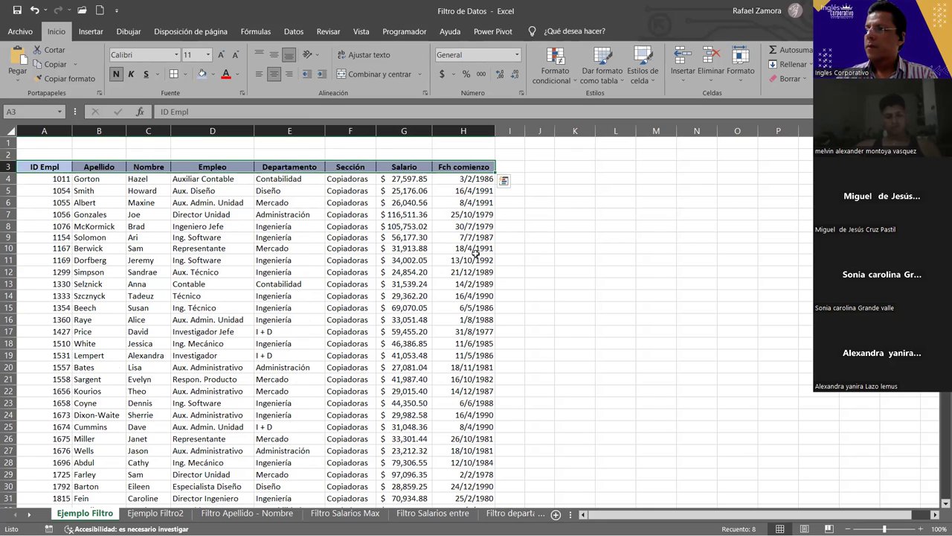
{"action": "left_click", "coordinate": [426, 237]}
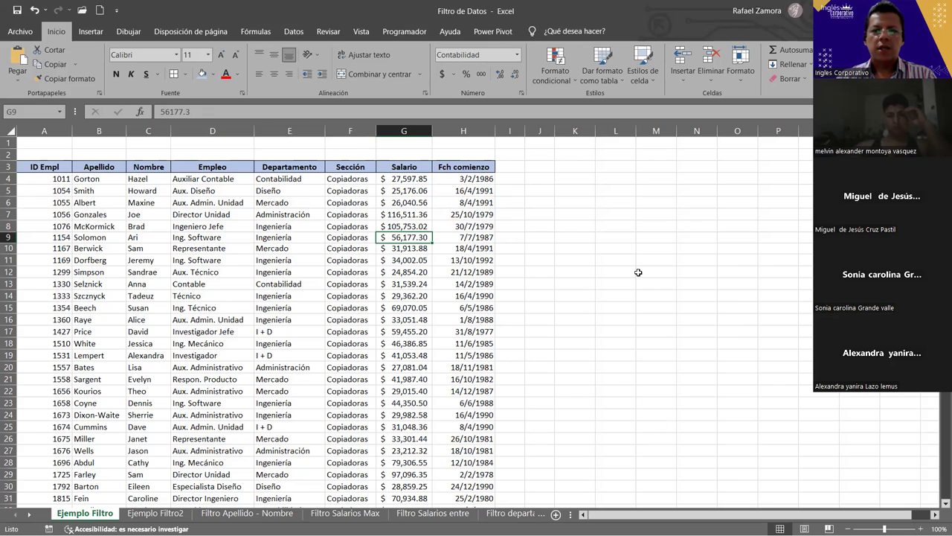
{"action": "left_click", "coordinate": [302, 270]}
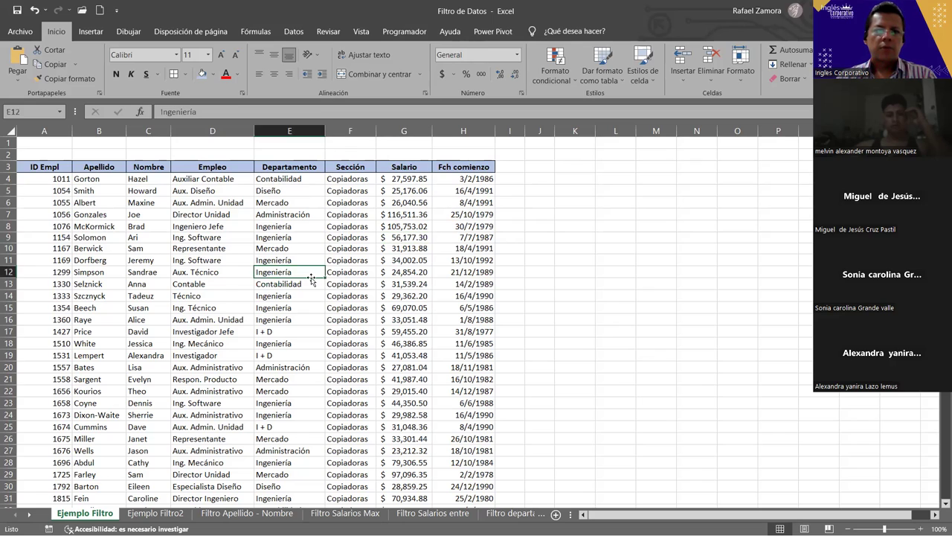
{"action": "left_click", "coordinate": [277, 295]}
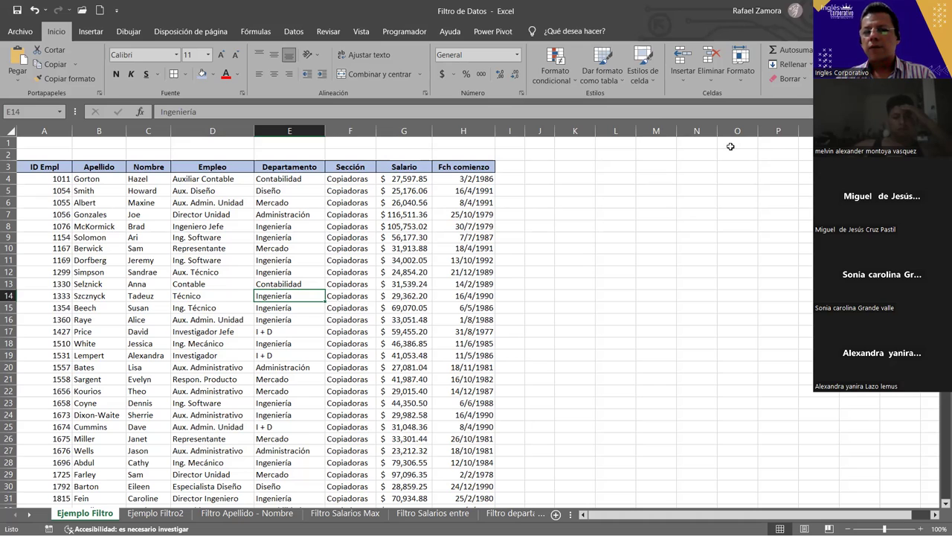
{"action": "left_click", "coordinate": [694, 164]}
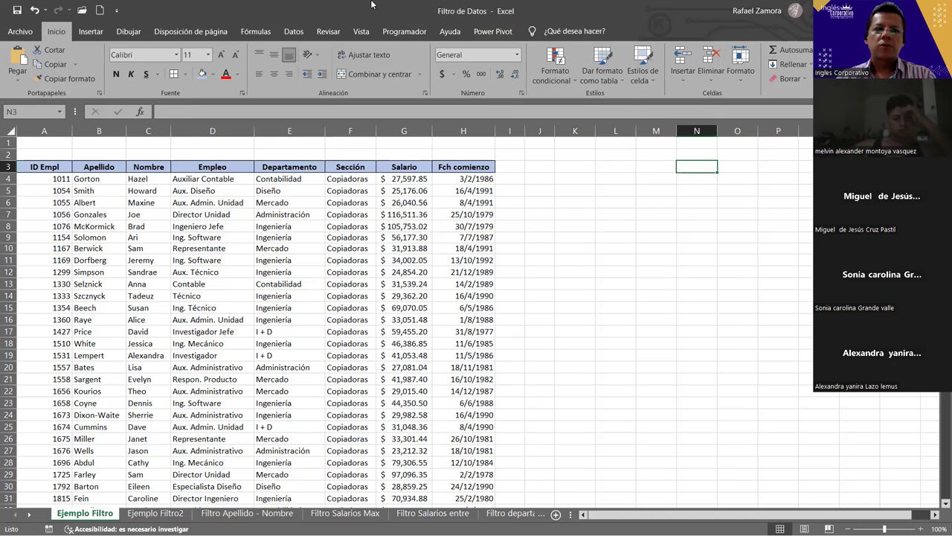
{"action": "left_click", "coordinate": [290, 34]}
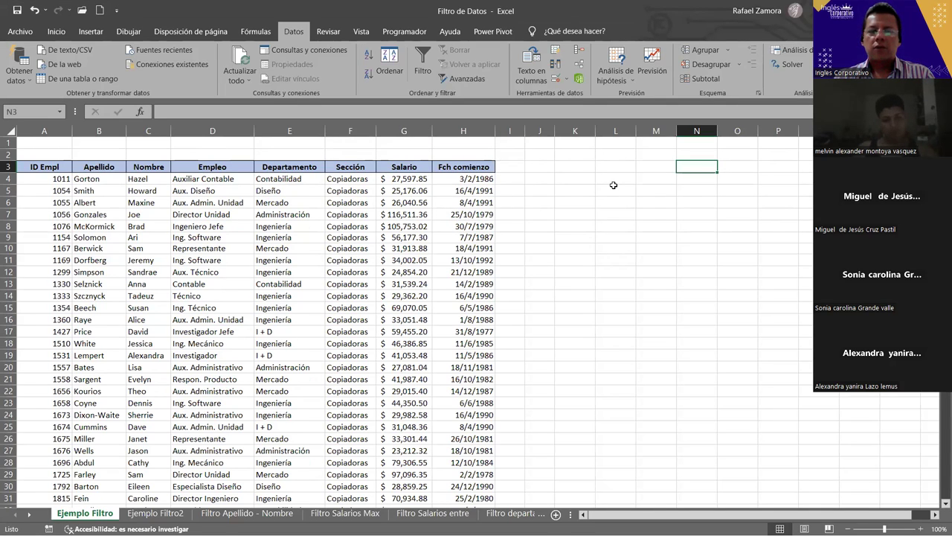
{"action": "left_click", "coordinate": [224, 269]}
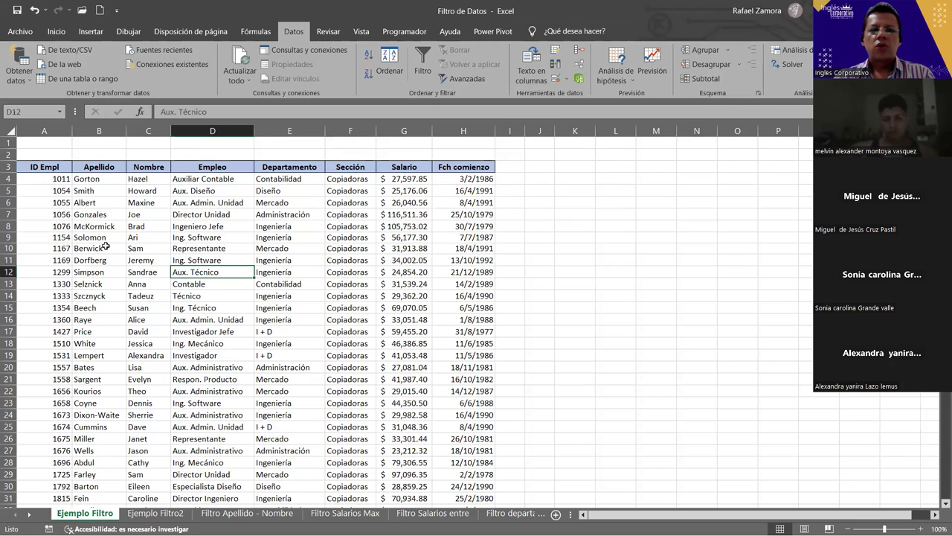
{"action": "left_click", "coordinate": [430, 257]}
{"action": "left_click", "coordinate": [54, 169]}
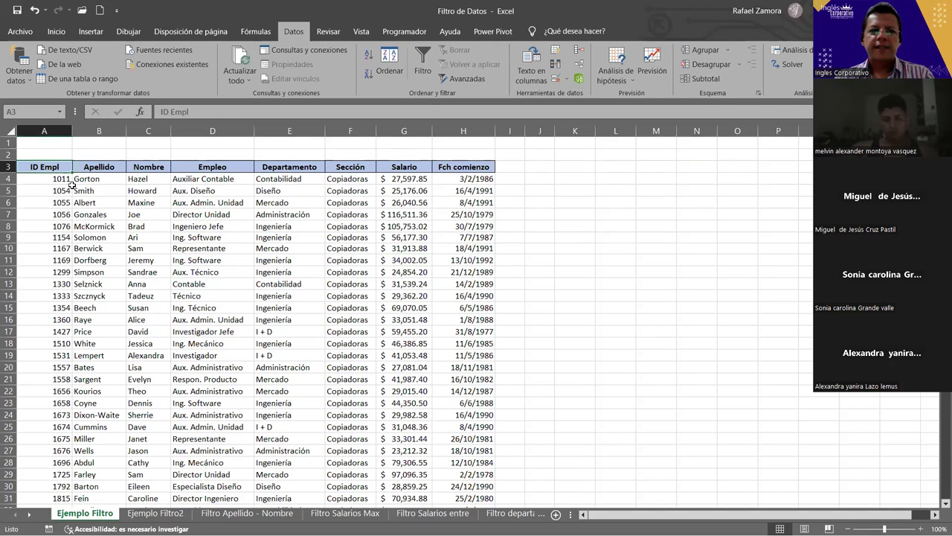
{"action": "left_click", "coordinate": [372, 284]}
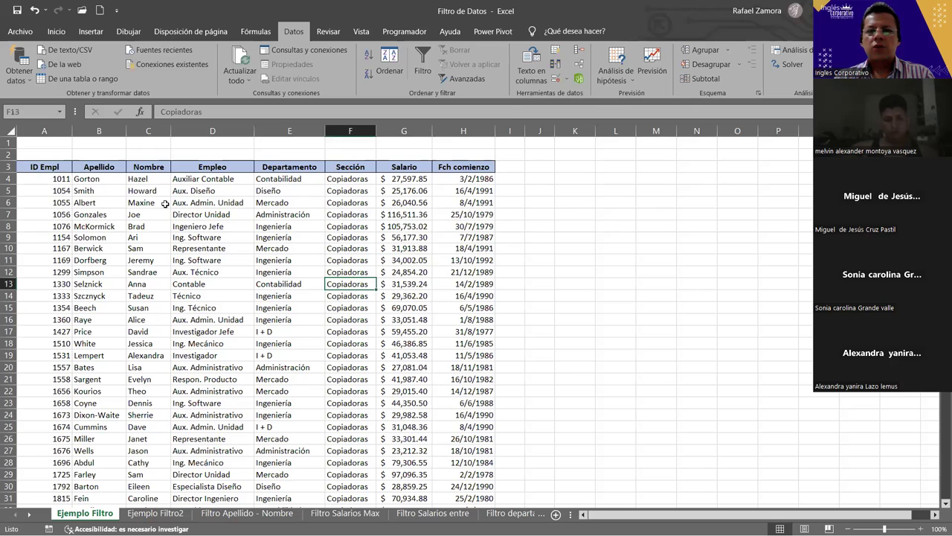
{"action": "left_click", "coordinate": [34, 165]}
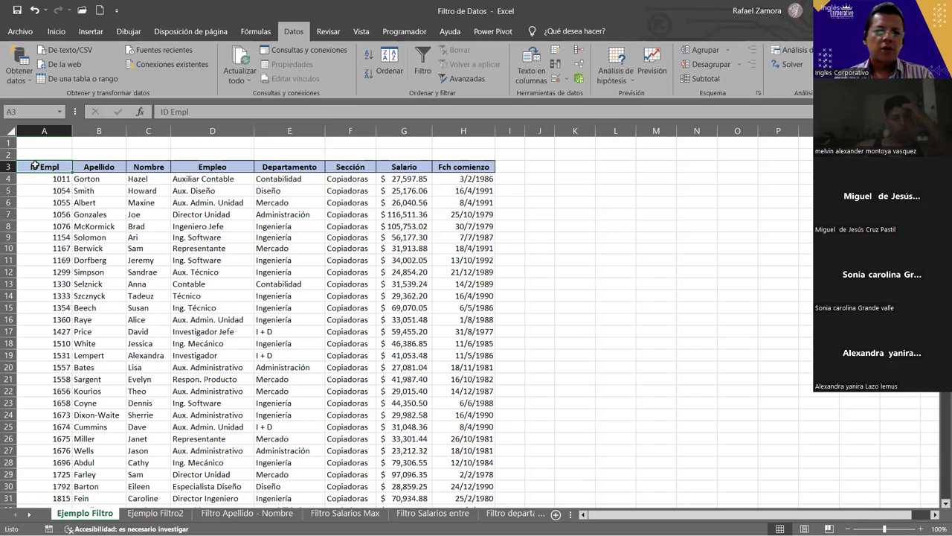
{"action": "left_click", "coordinate": [245, 270]}
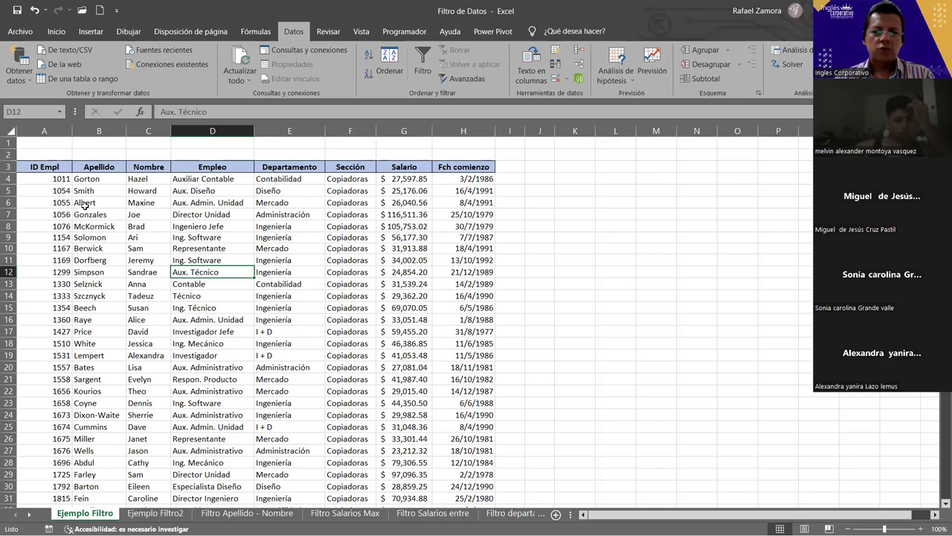
{"action": "left_click", "coordinate": [52, 170]}
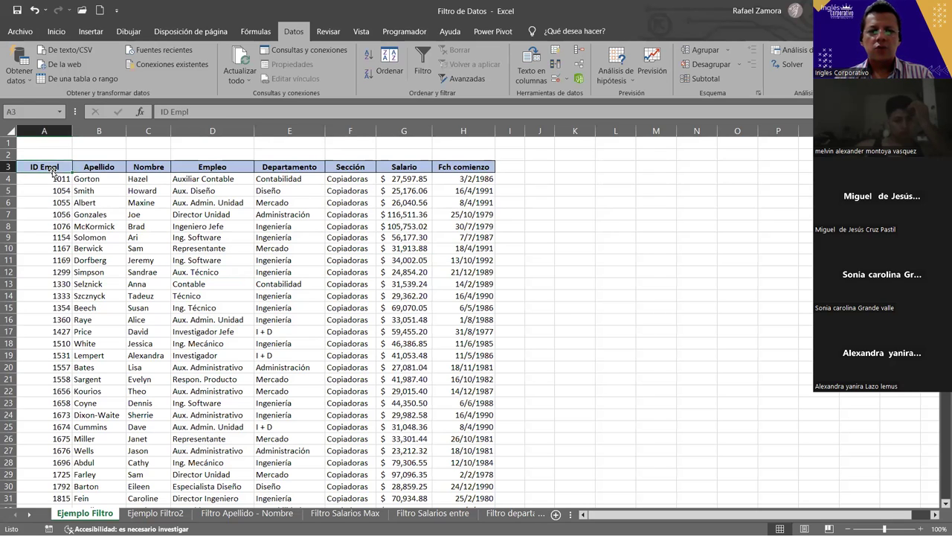
{"action": "key", "text": "ctrl+shift+Right"}
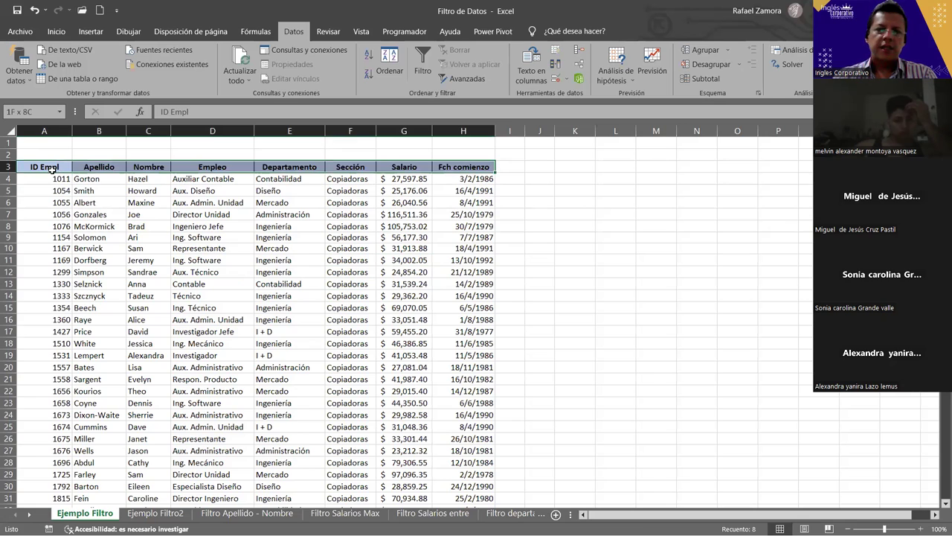
{"action": "key", "text": "ctrl+shift+Down"}
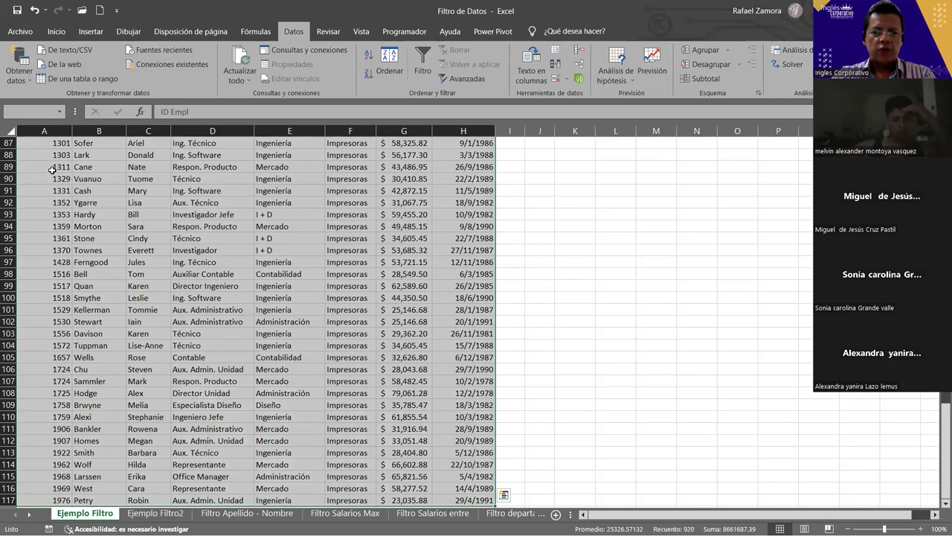
{"action": "key", "text": "ctrl+Home"}
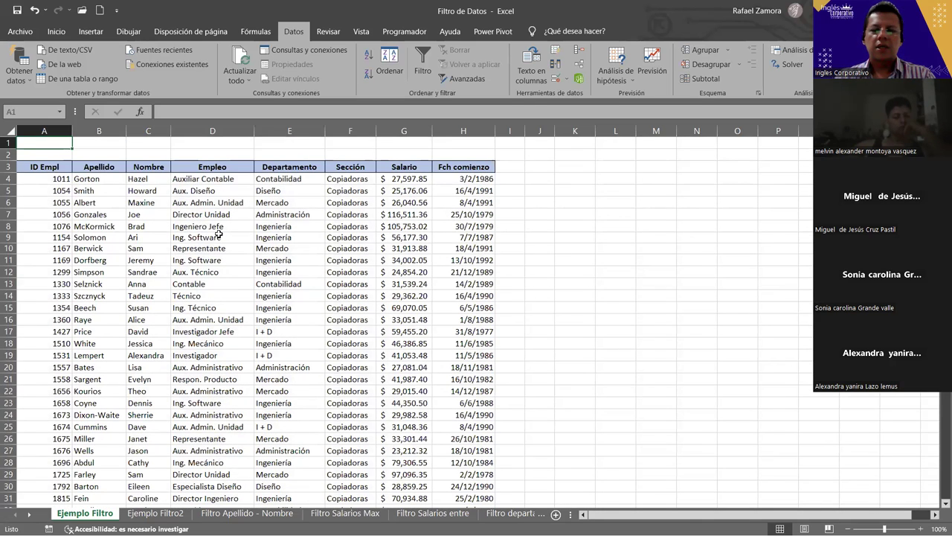
{"action": "left_click", "coordinate": [276, 255]}
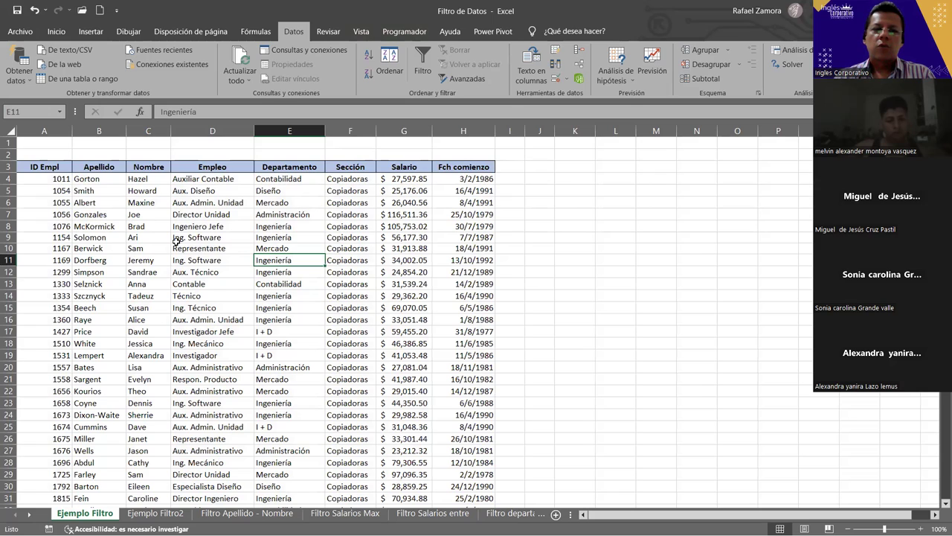
{"action": "left_click", "coordinate": [221, 214]}
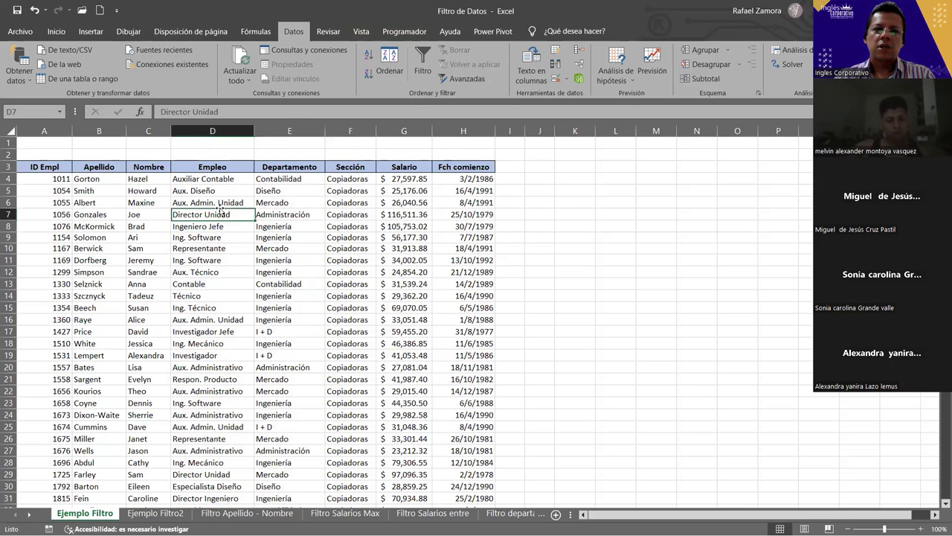
{"action": "left_click", "coordinate": [108, 200]}
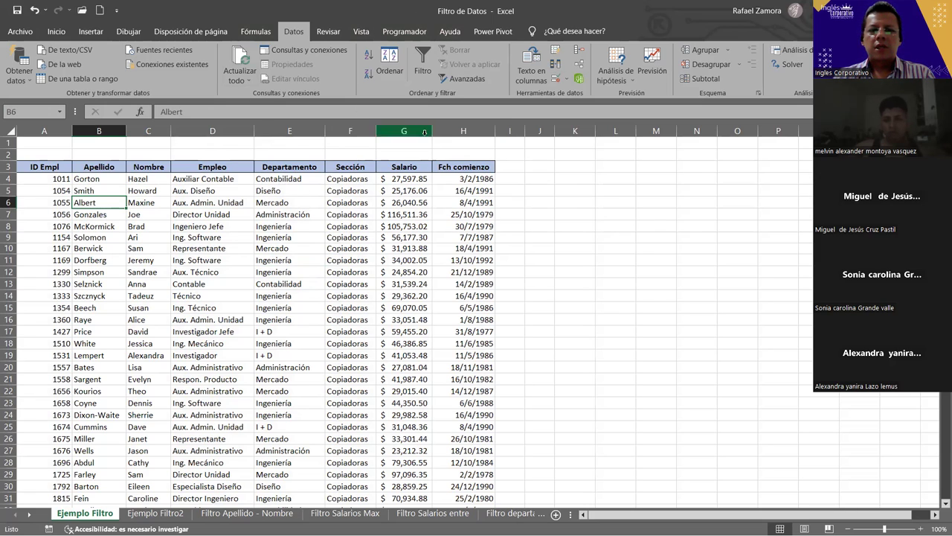
{"action": "left_click", "coordinate": [393, 276]}
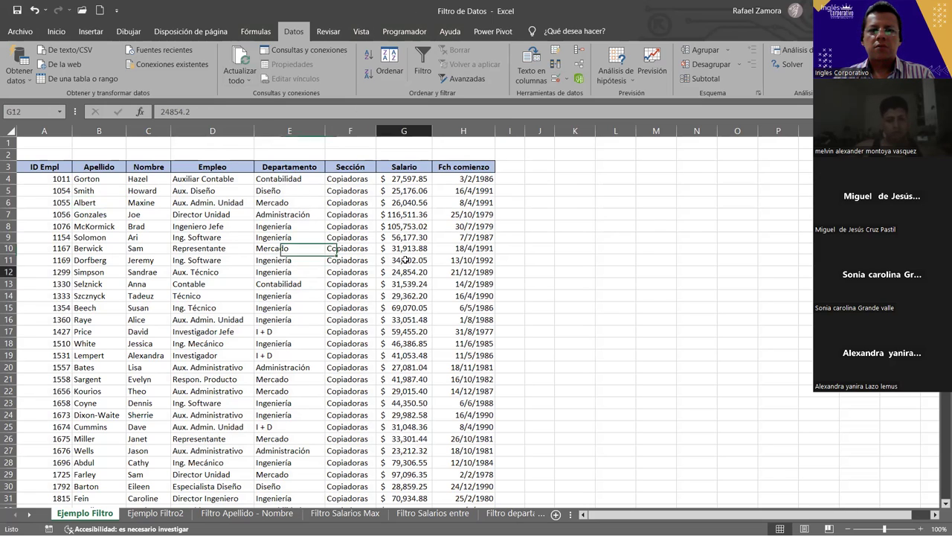
{"action": "left_click", "coordinate": [105, 274]}
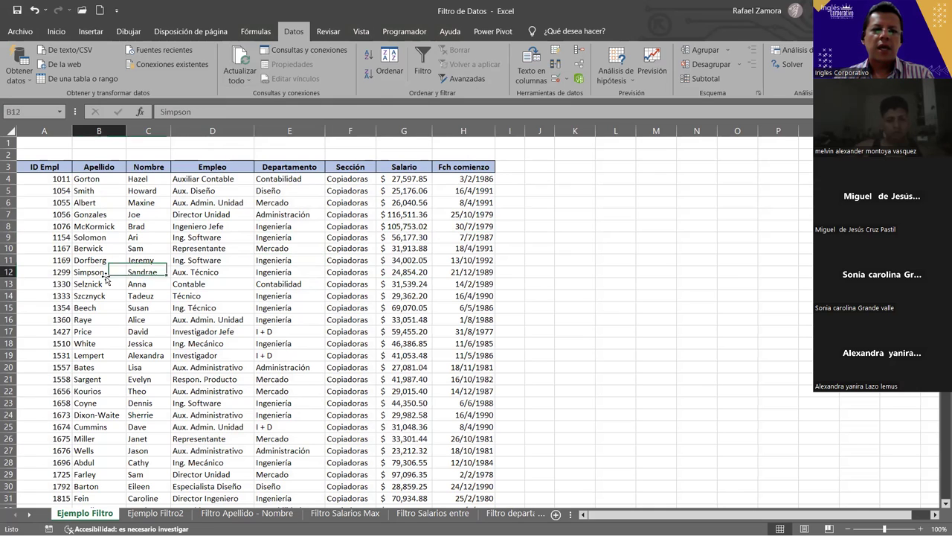
{"action": "left_click", "coordinate": [189, 341]}
{"action": "left_click", "coordinate": [83, 316]}
{"action": "left_click", "coordinate": [197, 272]}
{"action": "left_click", "coordinate": [348, 308]}
{"action": "left_click", "coordinate": [97, 237]}
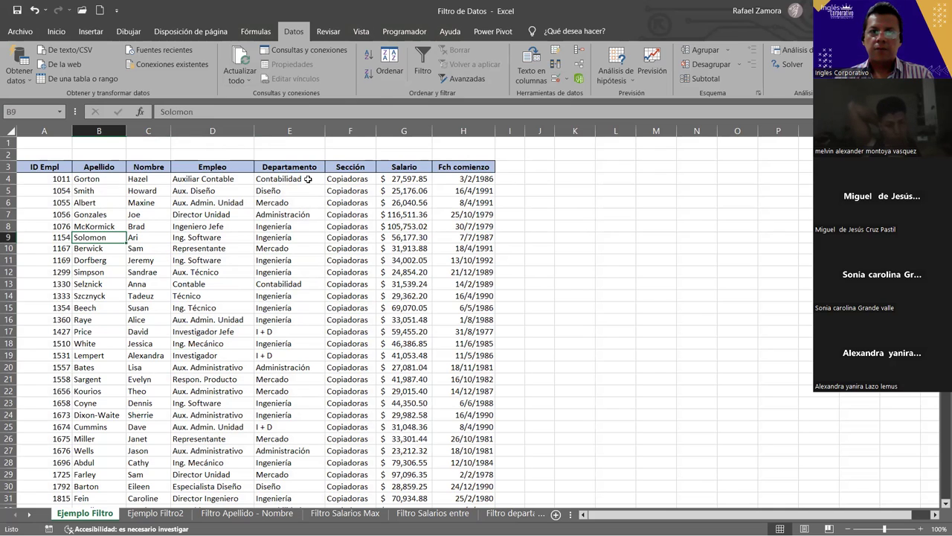
Switch on AutoFilter for the employee table on the Ejemplo Filtro sheet
{"action": "left_click", "coordinate": [418, 51]}
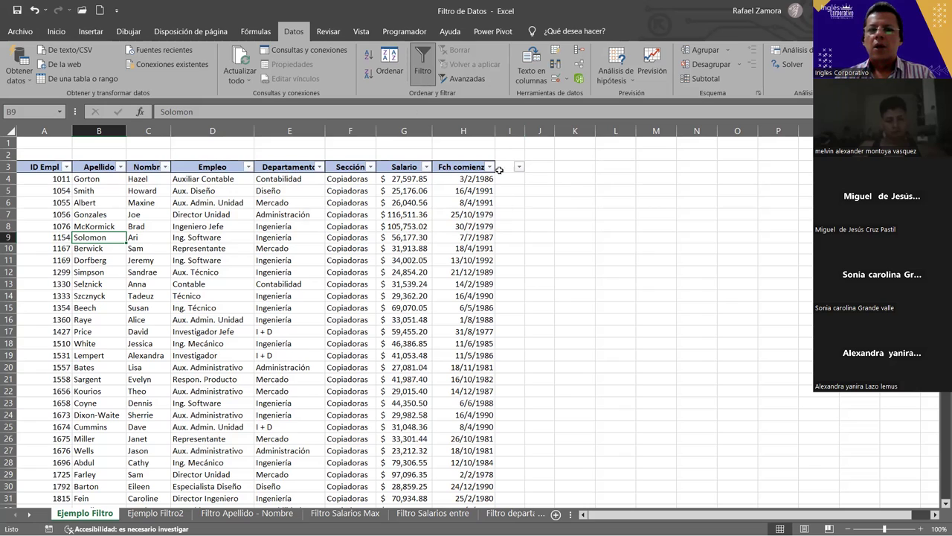
{"action": "left_click", "coordinate": [503, 124]}
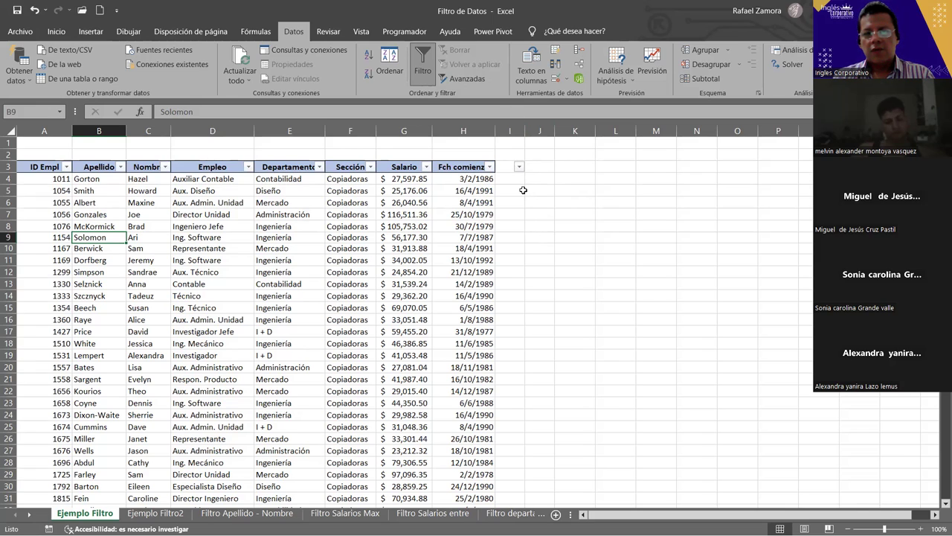
{"action": "left_click", "coordinate": [340, 253]}
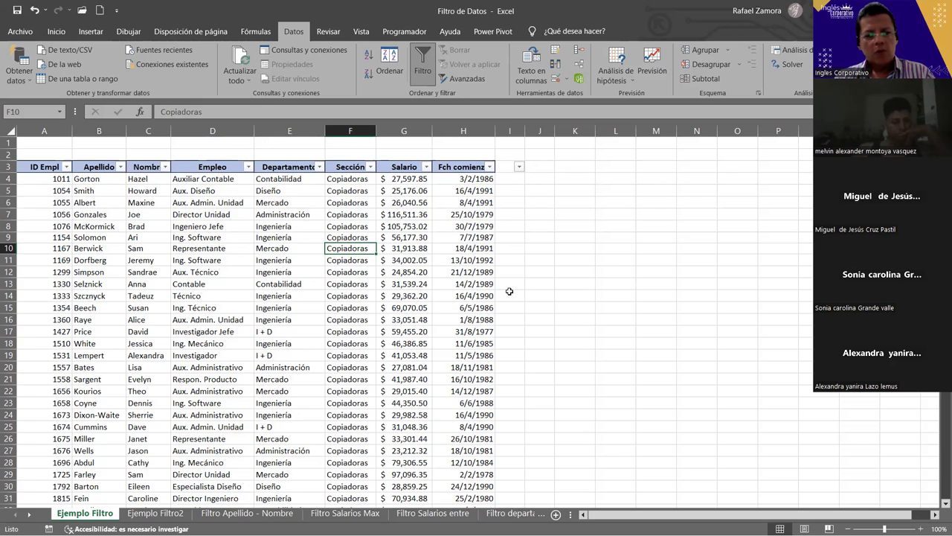
{"action": "left_click", "coordinate": [510, 131]}
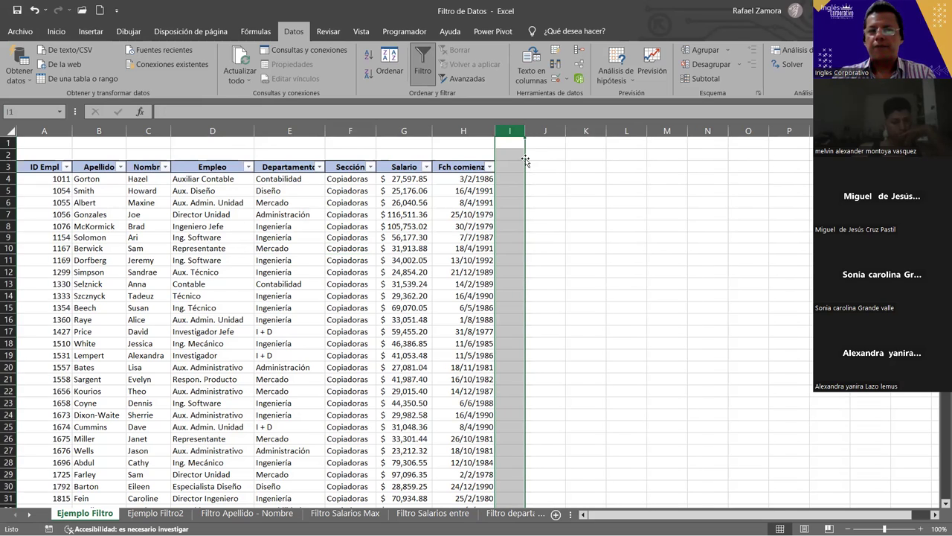
{"action": "left_click", "coordinate": [598, 212]}
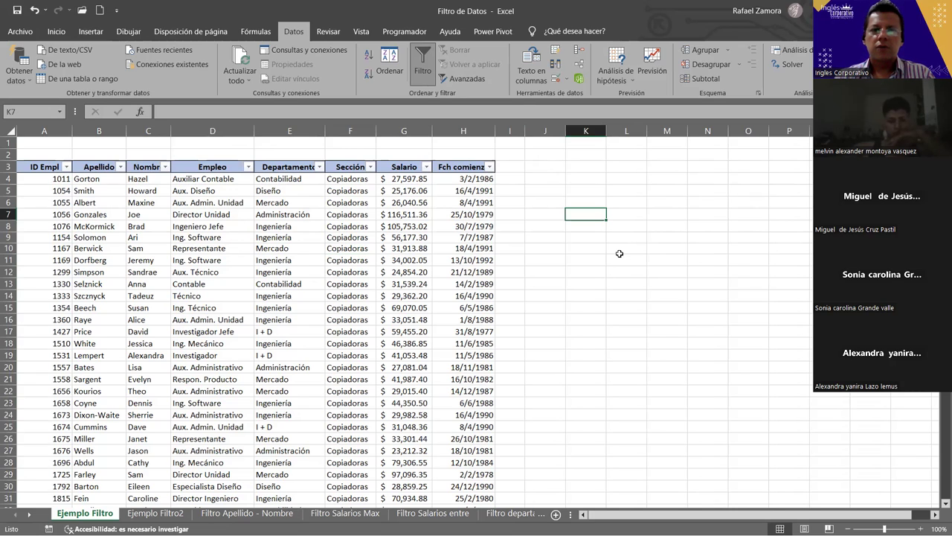
{"action": "key", "text": "Down"}
{"action": "key", "text": "Down"}
{"action": "key", "text": "Down"}
{"action": "key", "text": "Down"}
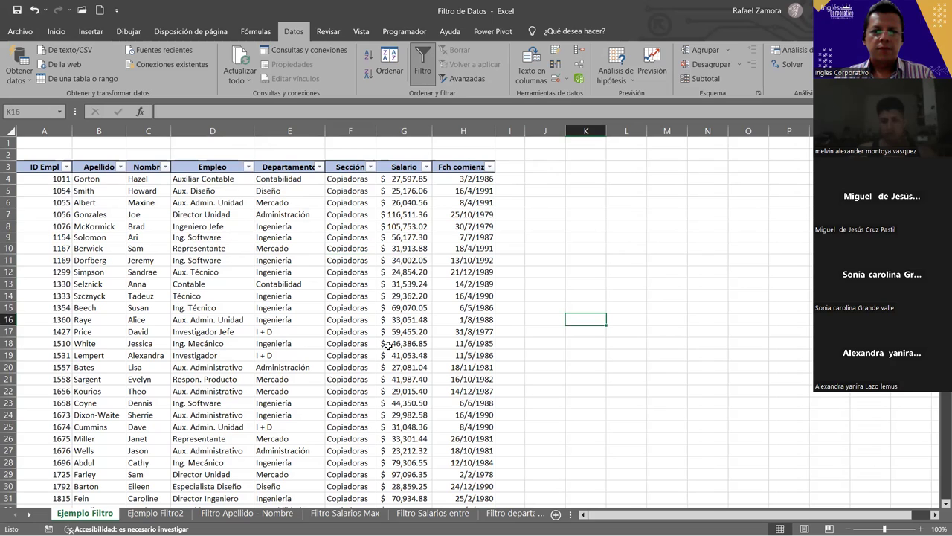
{"action": "left_click", "coordinate": [285, 275]}
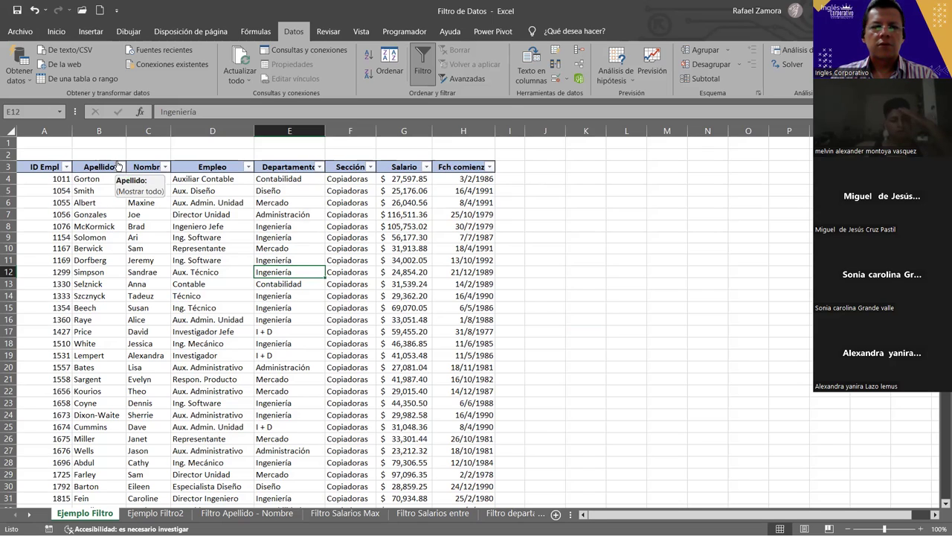
Preview the filter dropdowns for the Nombre, Empleo, Sección and Salario columns
{"action": "left_click", "coordinate": [166, 169]}
{"action": "left_click", "coordinate": [248, 169]}
{"action": "left_click", "coordinate": [248, 170]}
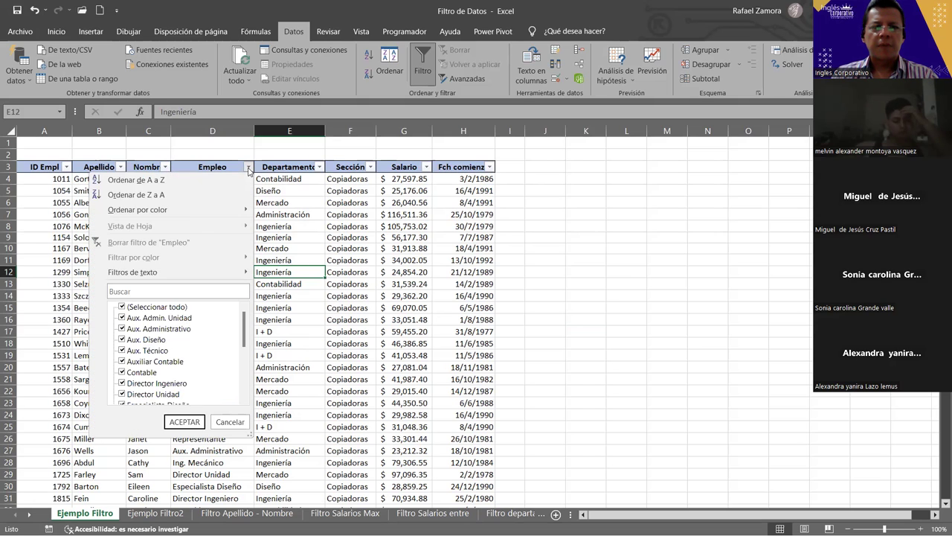
{"action": "left_click", "coordinate": [322, 170]}
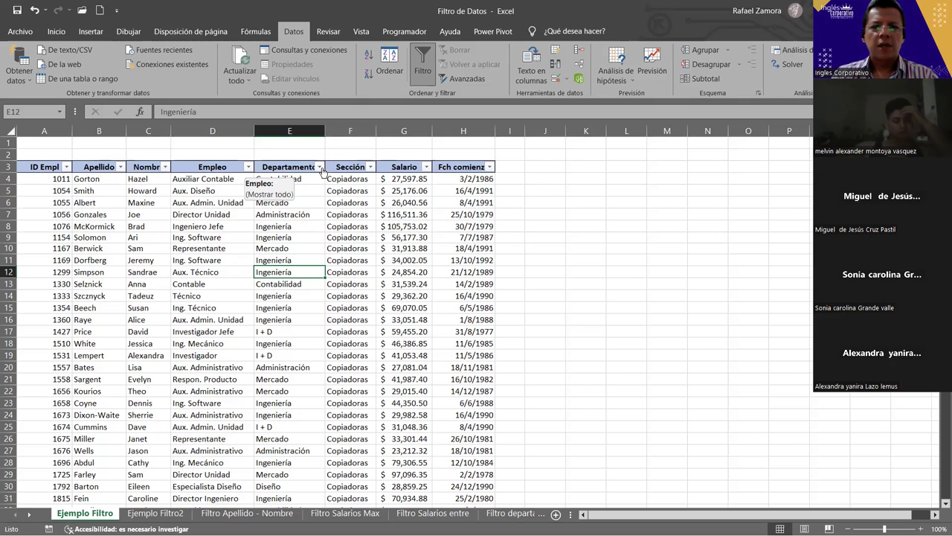
{"action": "left_click", "coordinate": [370, 170]}
{"action": "left_click", "coordinate": [426, 170]}
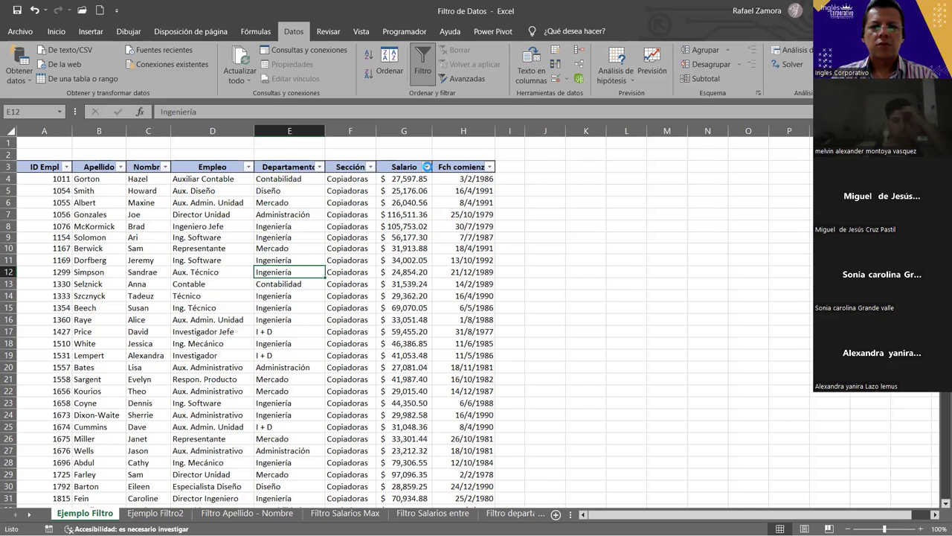
{"action": "left_click", "coordinate": [426, 170]}
{"action": "left_click", "coordinate": [426, 170]}
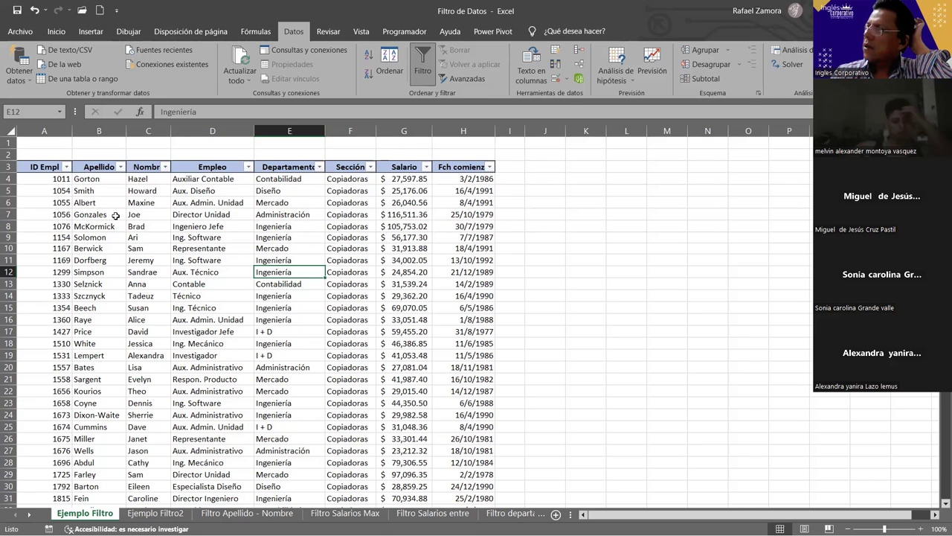
Show the Empleo filter's job-title checklist, starting from Aux. Admin. Unidad
{"action": "left_click", "coordinate": [247, 168]}
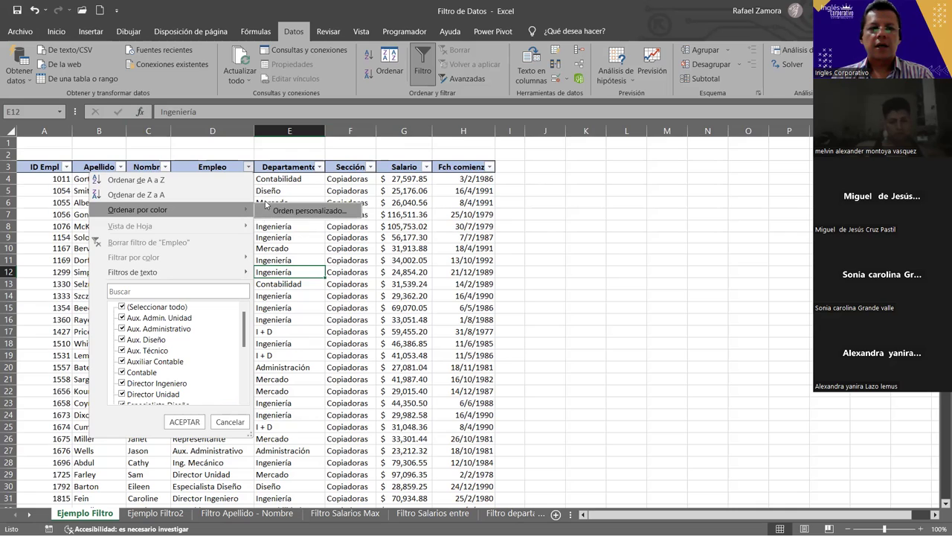
{"action": "mouse_move", "coordinate": [222, 212]}
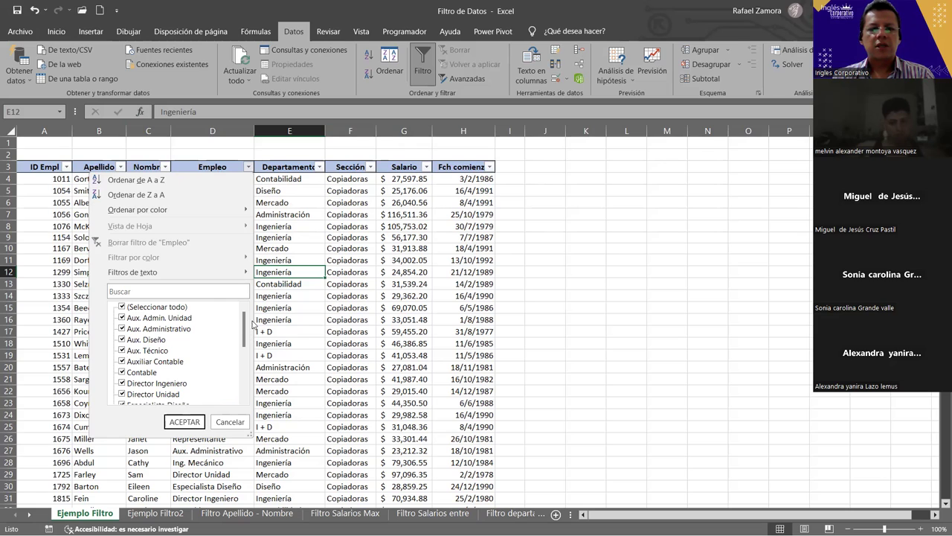
{"action": "left_click_drag", "start_coordinate": [245, 335], "coordinate": [244, 317]}
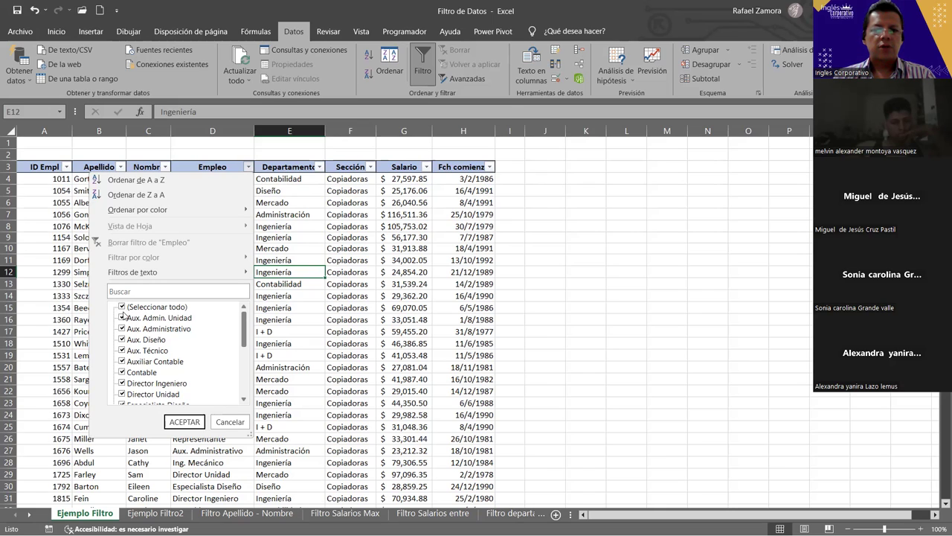
Untick all job titles, then tick Aux. Diseño, Director Ingeniero, Ing. Software, Ing. Técnico and Office Manager
{"action": "left_click", "coordinate": [123, 308]}
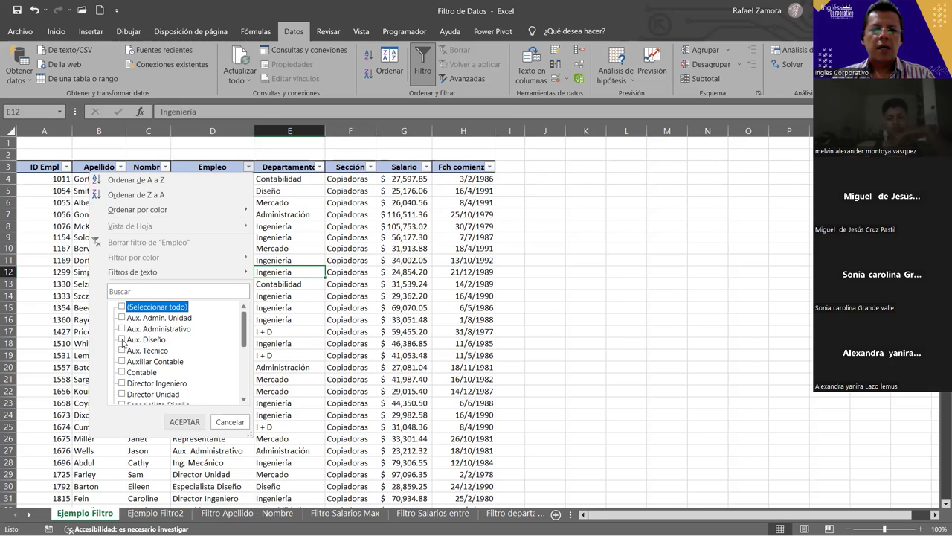
{"action": "left_click", "coordinate": [122, 340]}
{"action": "scroll", "coordinate": [125, 370], "scroll_direction": "down", "scroll_amount": 1}
{"action": "left_click", "coordinate": [121, 350]}
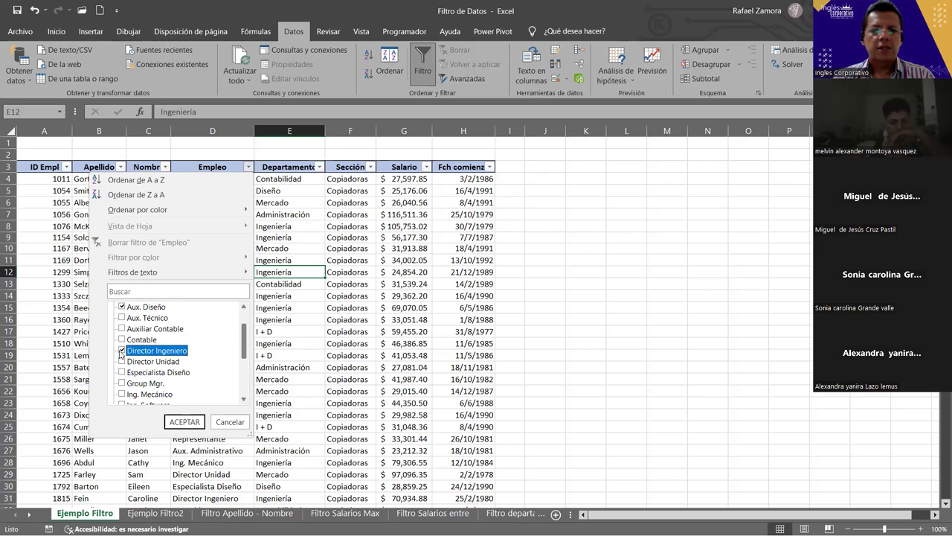
{"action": "scroll", "coordinate": [131, 376], "scroll_direction": "down", "scroll_amount": 1}
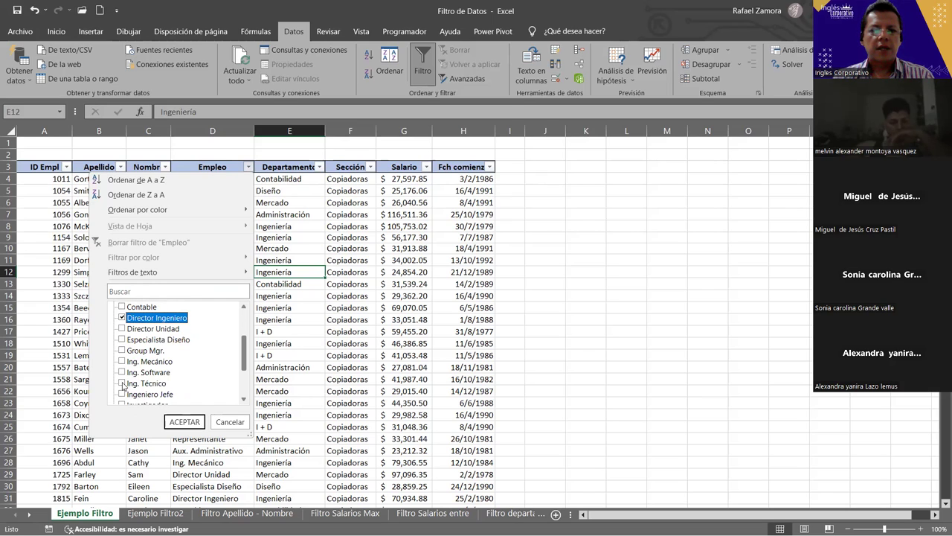
{"action": "left_click", "coordinate": [122, 384]}
{"action": "scroll", "coordinate": [119, 389], "scroll_direction": "down", "scroll_amount": 2}
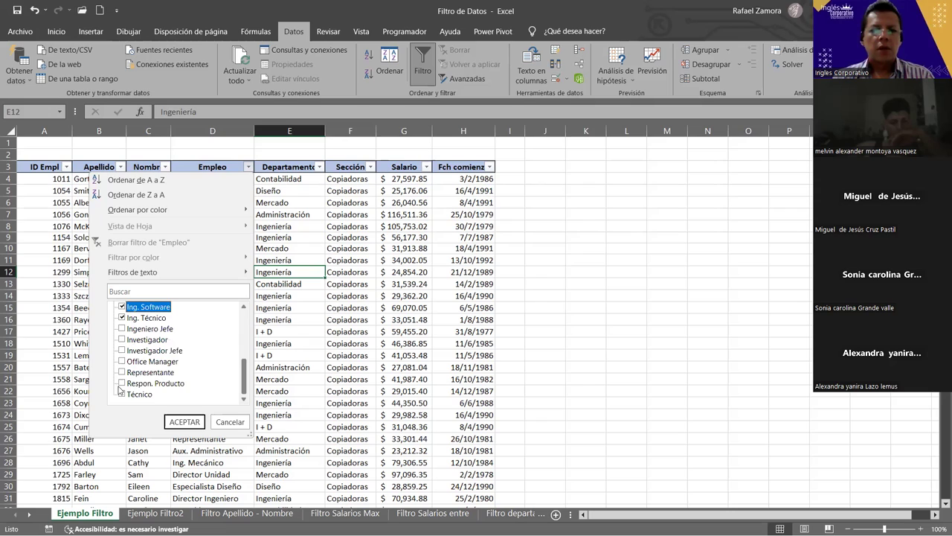
{"action": "left_click", "coordinate": [122, 361]}
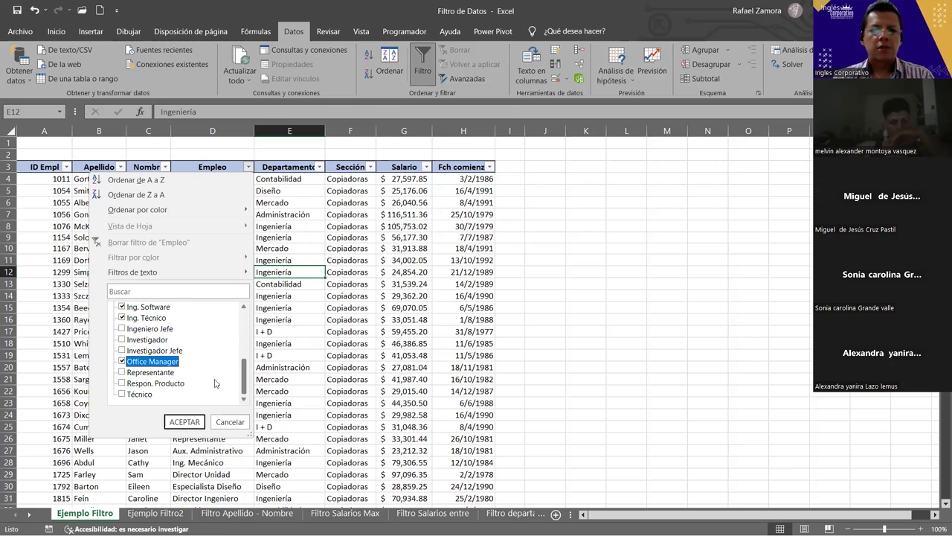
Apply the Empleo filter, showing 20 of 114 records, then open the Sección filter dropdown
{"action": "left_click", "coordinate": [179, 422]}
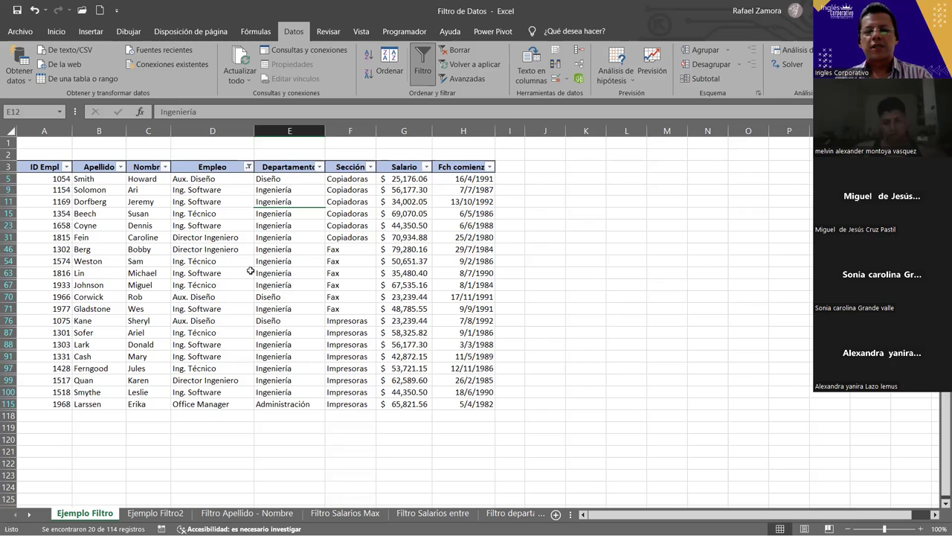
{"action": "left_click", "coordinate": [701, 320]}
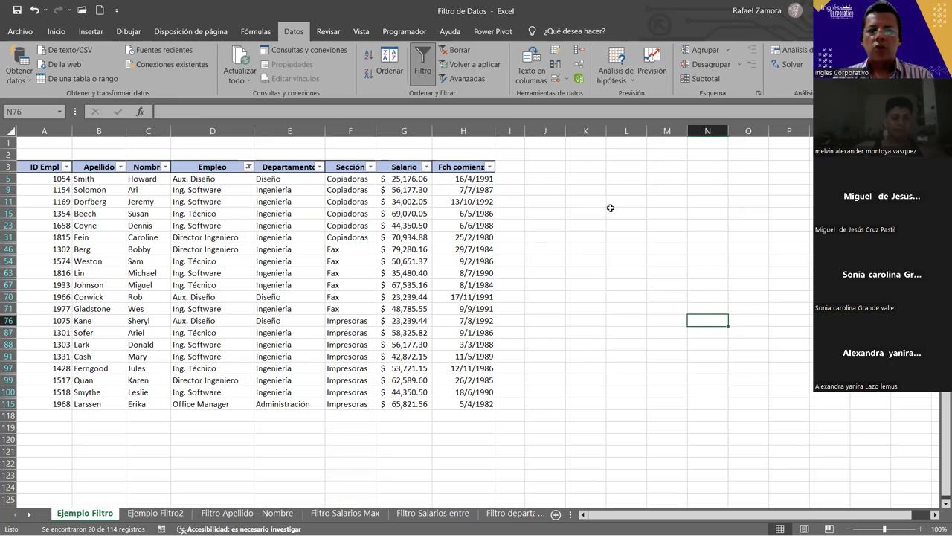
{"action": "left_click", "coordinate": [678, 251]}
{"action": "left_click_drag", "start_coordinate": [610, 201], "coordinate": [714, 366]}
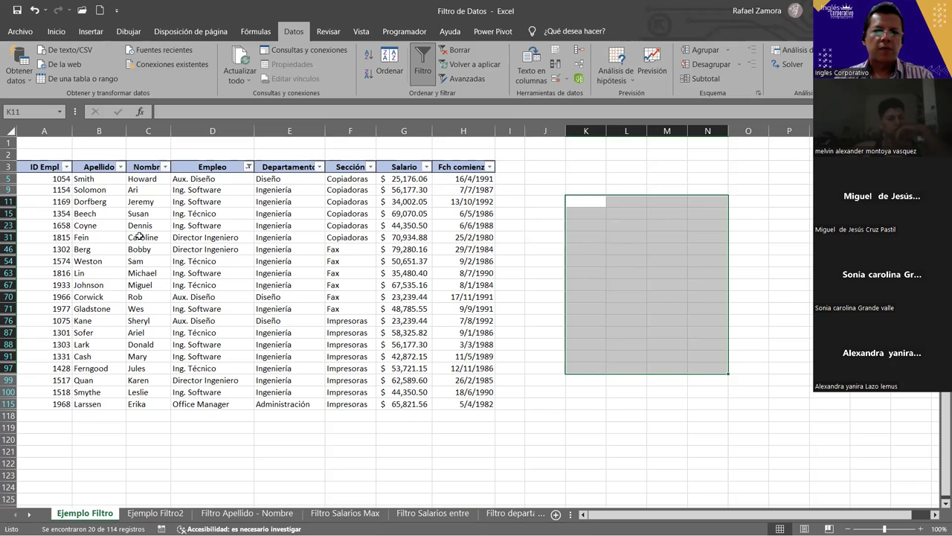
{"action": "left_click", "coordinate": [470, 287]}
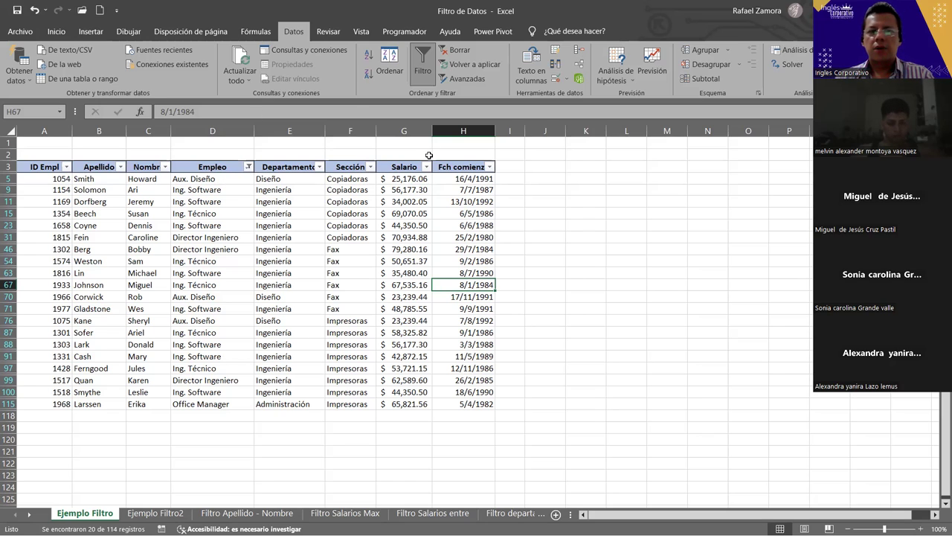
{"action": "left_click", "coordinate": [369, 167]}
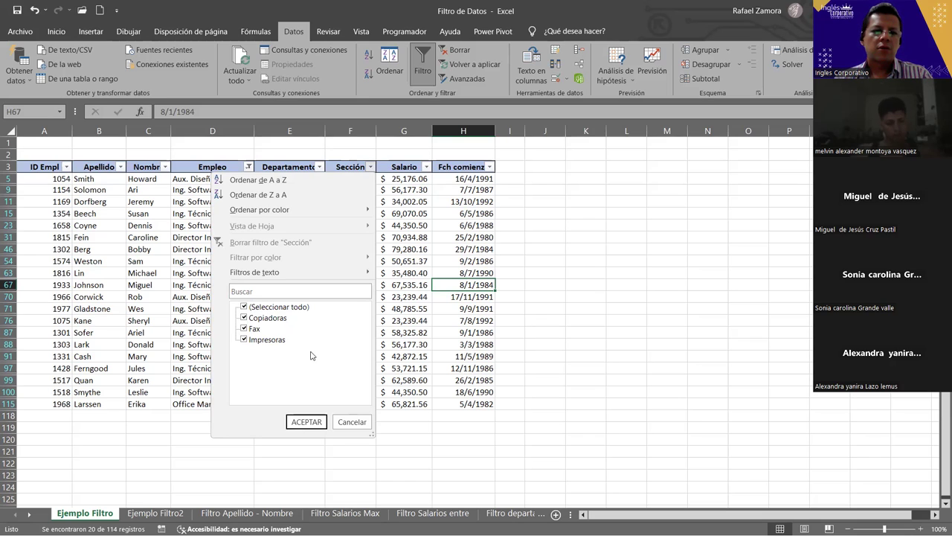
Exclude Fax from the Sección filter, leaving 14 of 114 Copiadoras and Impresoras records
{"action": "left_click", "coordinate": [244, 330]}
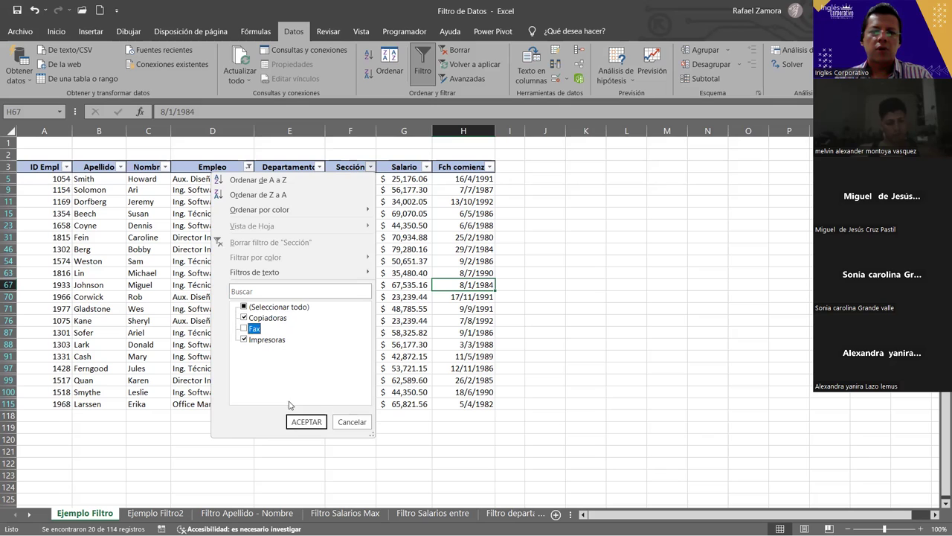
{"action": "left_click", "coordinate": [313, 423]}
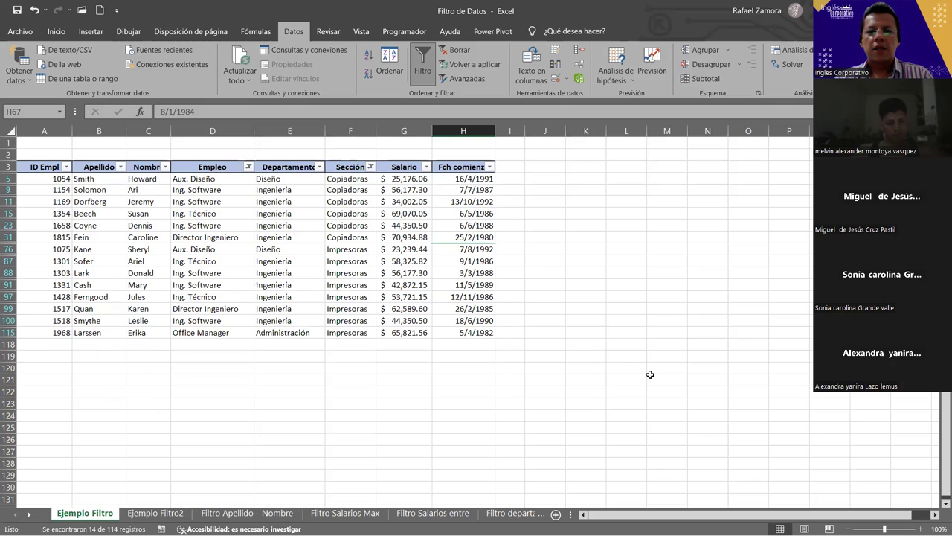
{"action": "left_click", "coordinate": [644, 378]}
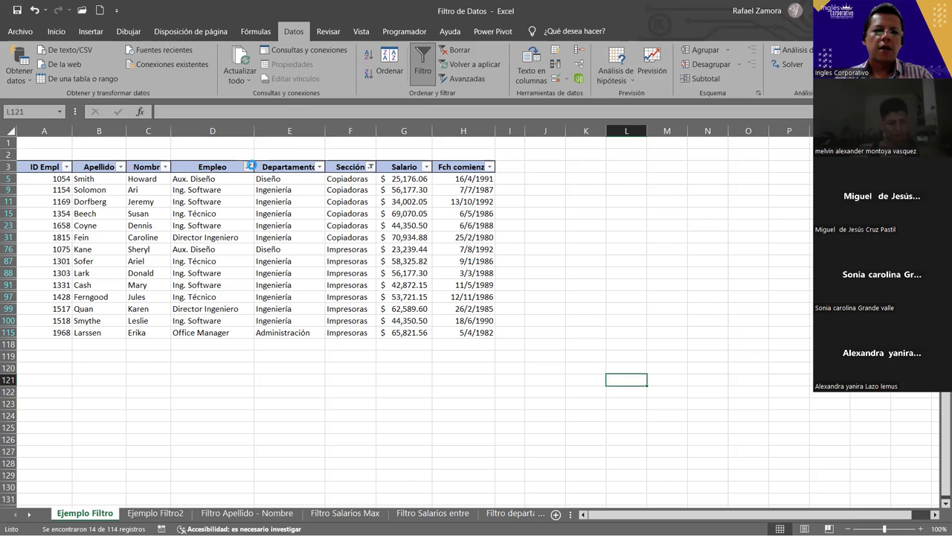
Clear the Empleo filter so 81 of 114 records show, filtered only by Sección
{"action": "left_click", "coordinate": [250, 166]}
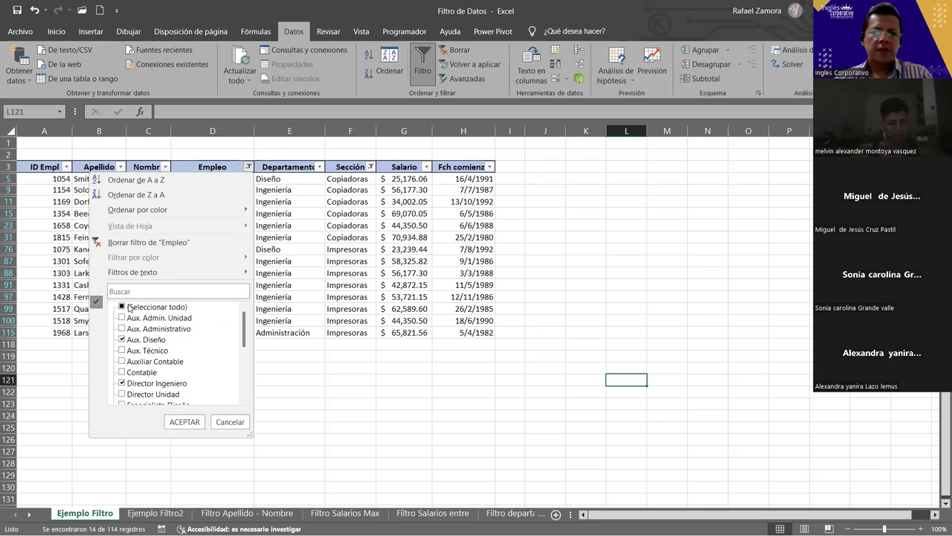
{"action": "left_click", "coordinate": [122, 307]}
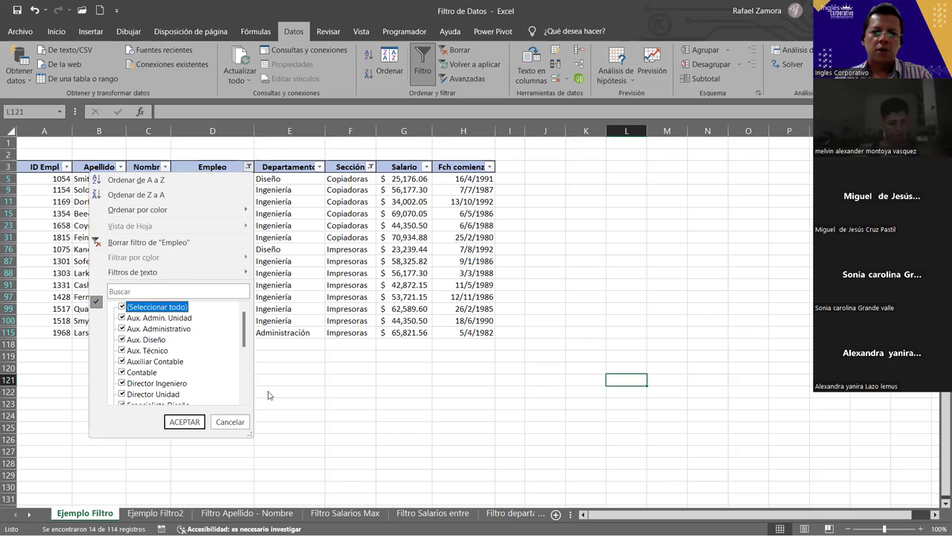
{"action": "left_click", "coordinate": [246, 422]}
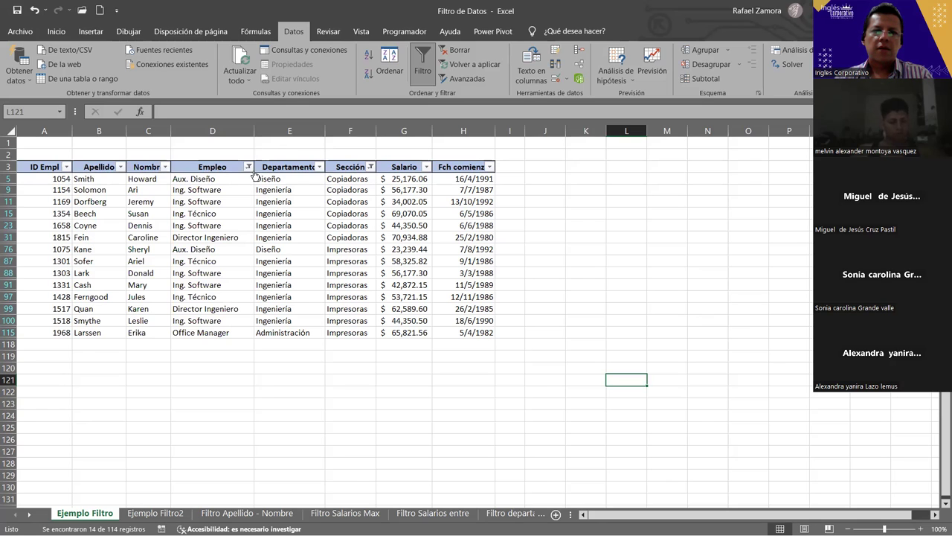
{"action": "left_click", "coordinate": [248, 167]}
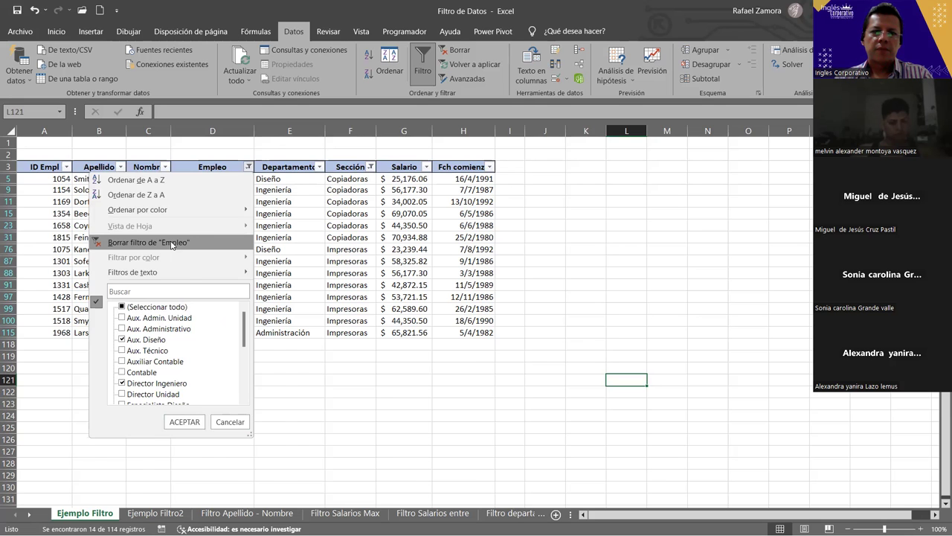
{"action": "left_click", "coordinate": [171, 243]}
{"action": "scroll", "coordinate": [170, 241], "scroll_direction": "down", "scroll_amount": 20}
{"action": "scroll", "coordinate": [355, 248], "scroll_direction": "up", "scroll_amount": 3}
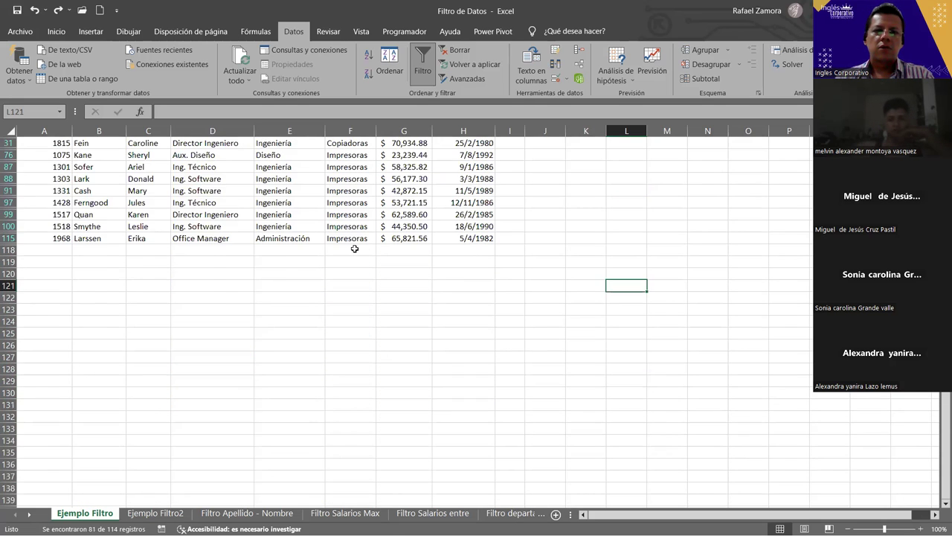
{"action": "scroll", "coordinate": [354, 248], "scroll_direction": "up", "scroll_amount": 3}
{"action": "left_click", "coordinate": [355, 249]}
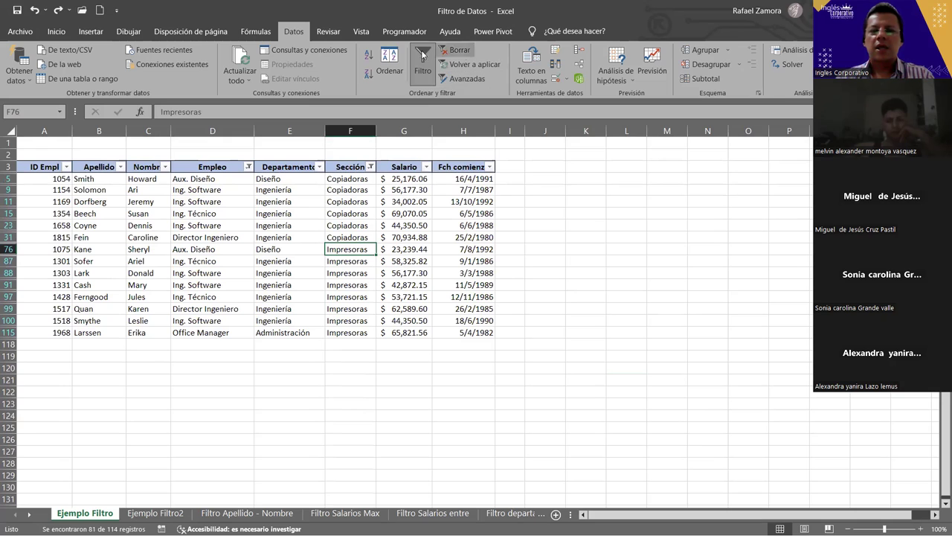
Clear the remaining Sección filter so every employee row shows again
{"action": "left_click", "coordinate": [473, 50]}
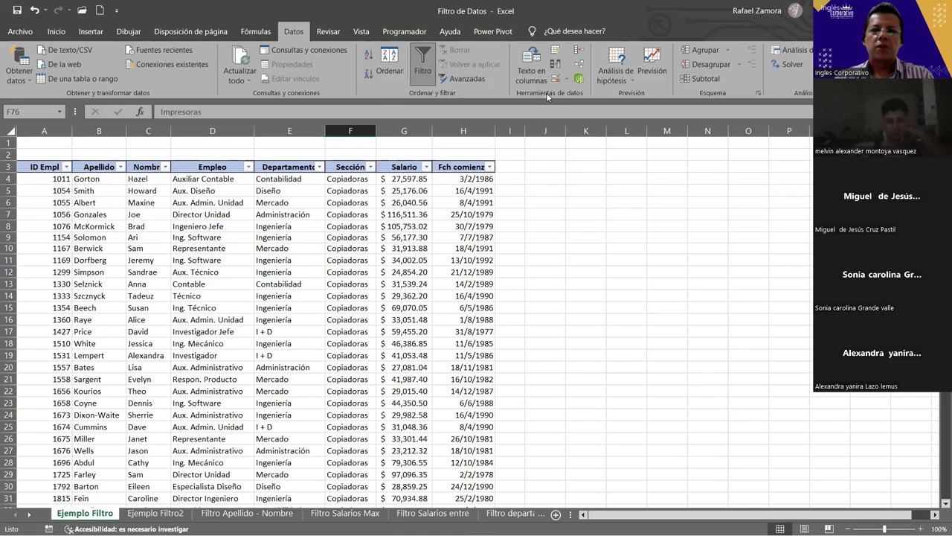
{"action": "left_click", "coordinate": [320, 296]}
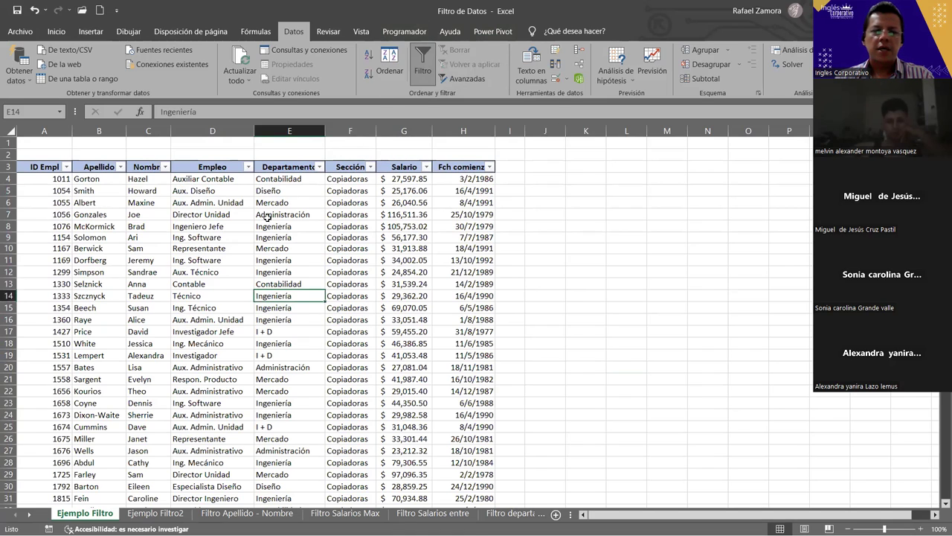
{"action": "left_click", "coordinate": [265, 234]}
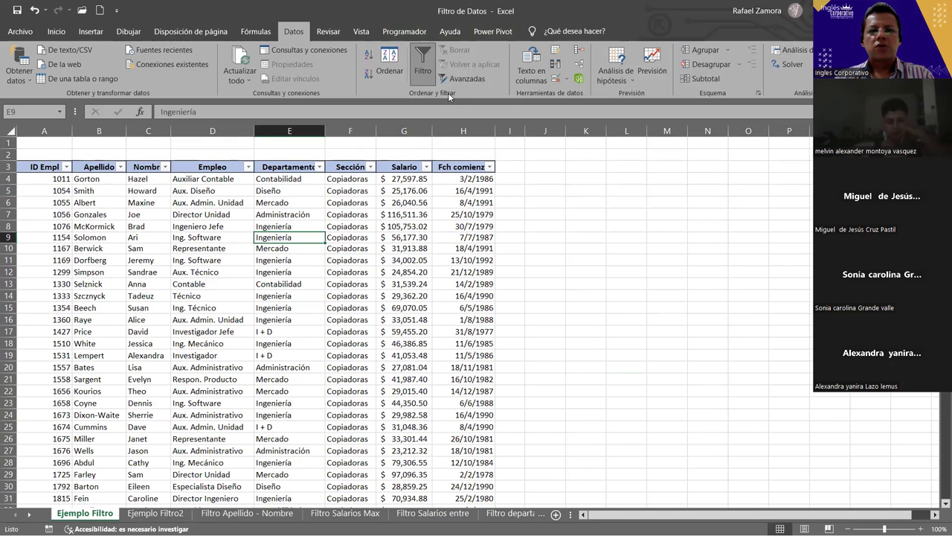
Turn AutoFilter off for the table and go to the Ejemplo Filtro2 sheet
{"action": "left_click", "coordinate": [422, 63]}
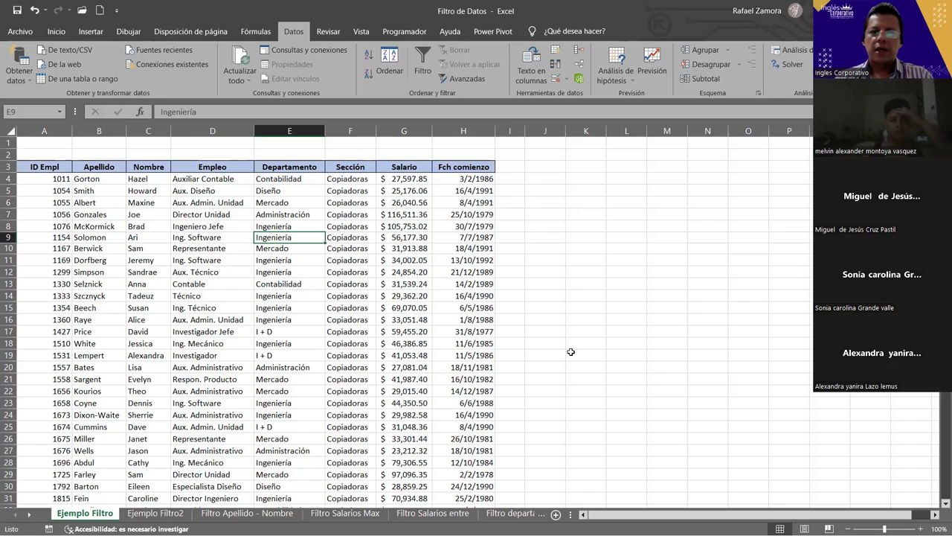
{"action": "left_click", "coordinate": [420, 331]}
{"action": "left_click", "coordinate": [662, 292]}
{"action": "left_click", "coordinate": [148, 260]}
{"action": "left_click", "coordinate": [308, 259]}
{"action": "left_click", "coordinate": [545, 272]}
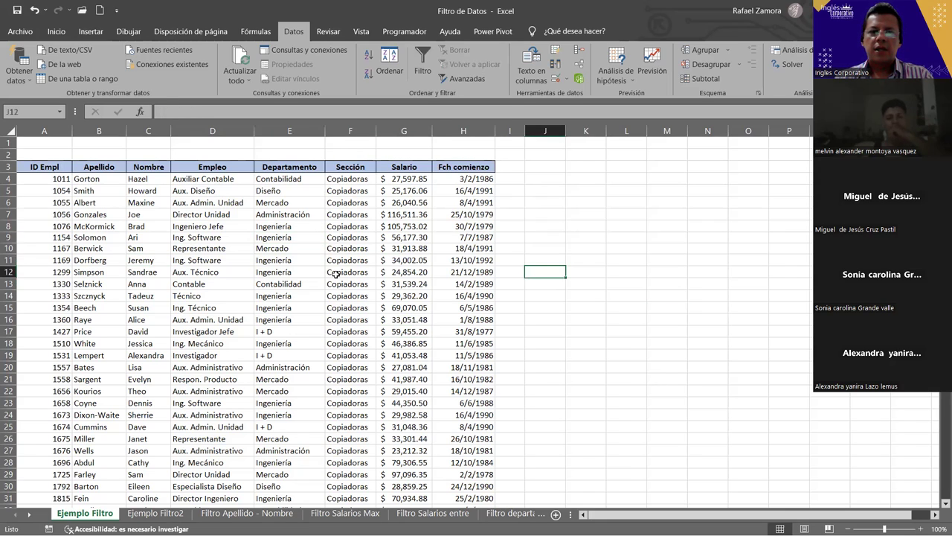
{"action": "left_click", "coordinate": [334, 271]}
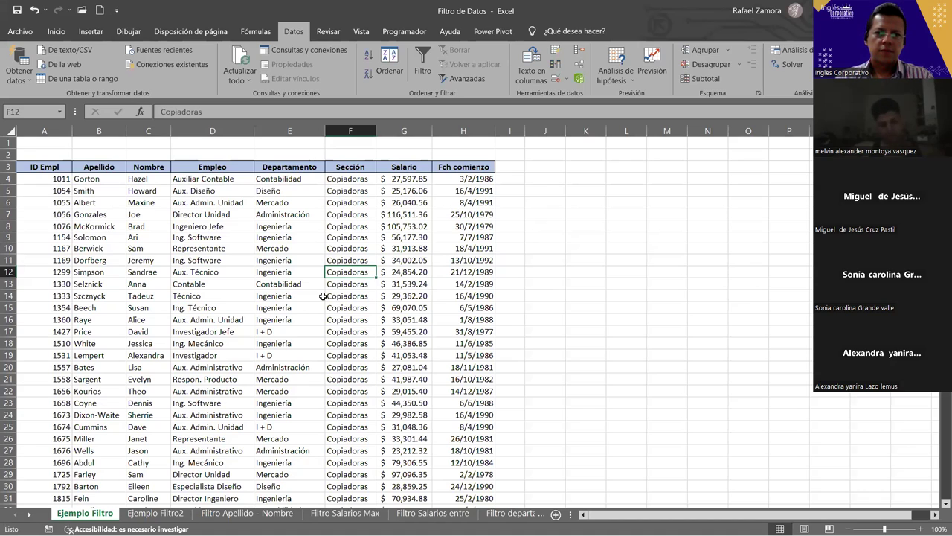
{"action": "key", "text": "Left"}
{"action": "key", "text": "Down"}
{"action": "key", "text": "Down"}
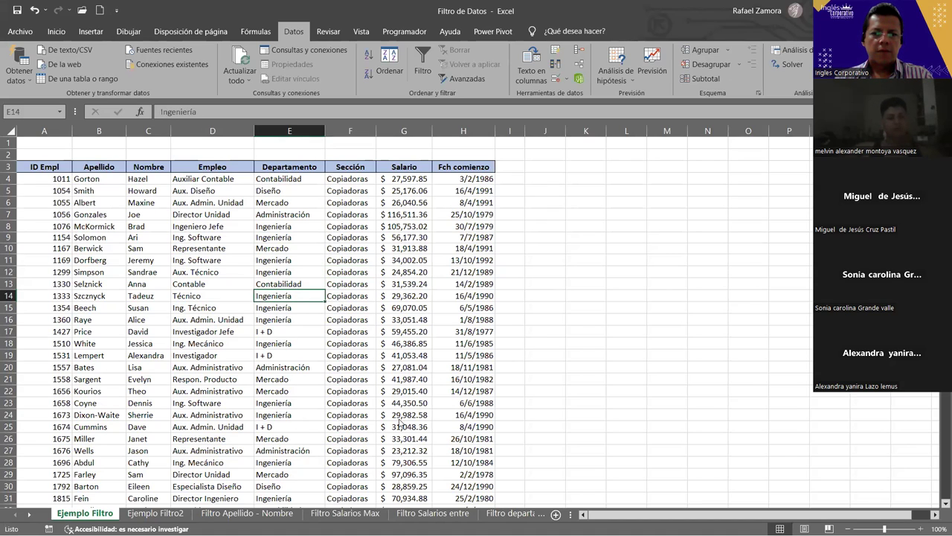
{"action": "left_click", "coordinate": [167, 515]}
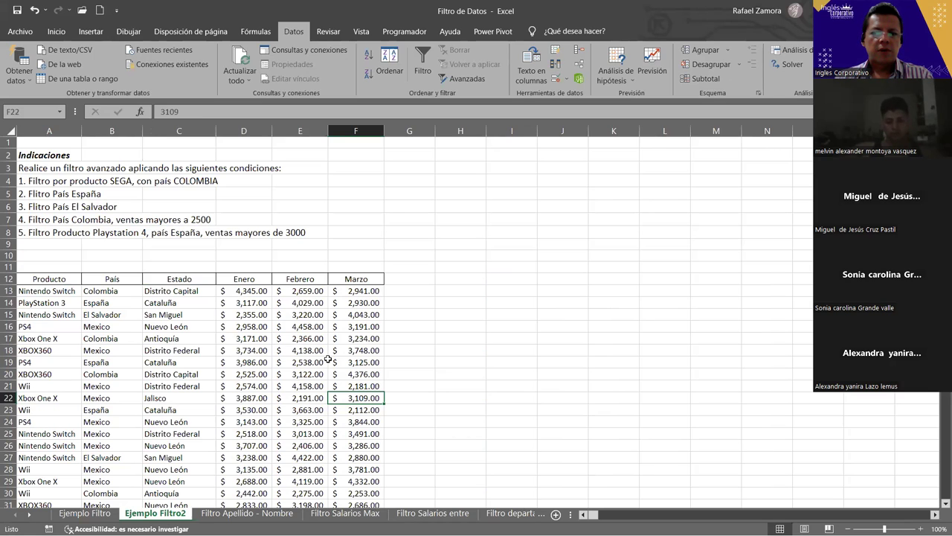
Switch to the Filtro Apellido - Nombre sheet with the FILTRO DEPARTAMENTO - EMPLEO table
{"action": "left_click", "coordinate": [247, 513]}
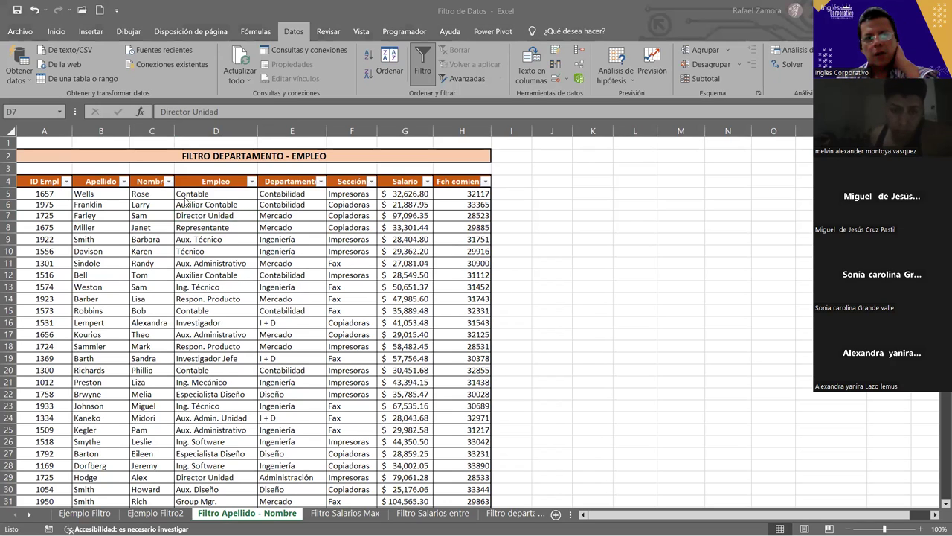
Widen the Nombre and Apellido columns so their contents fit
{"action": "left_click", "coordinate": [170, 131]}
{"action": "double_click", "coordinate": [175, 131]}
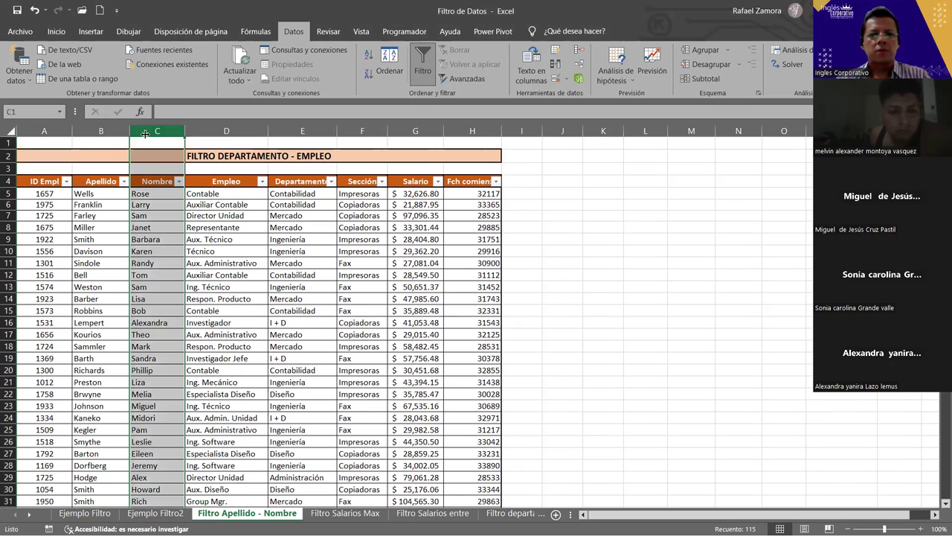
{"action": "left_click_drag", "start_coordinate": [145, 133], "coordinate": [143, 132]}
{"action": "left_click", "coordinate": [136, 181]}
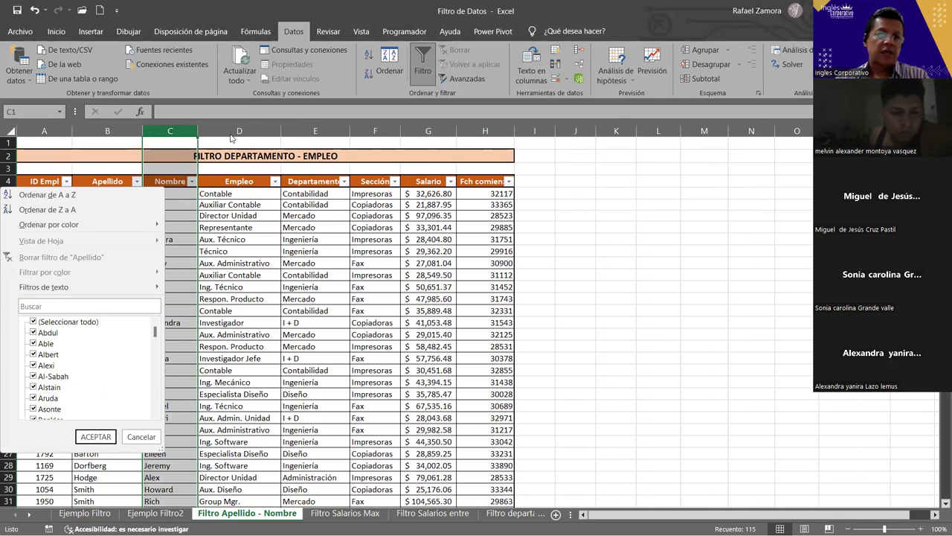
{"action": "key", "text": "Escape"}
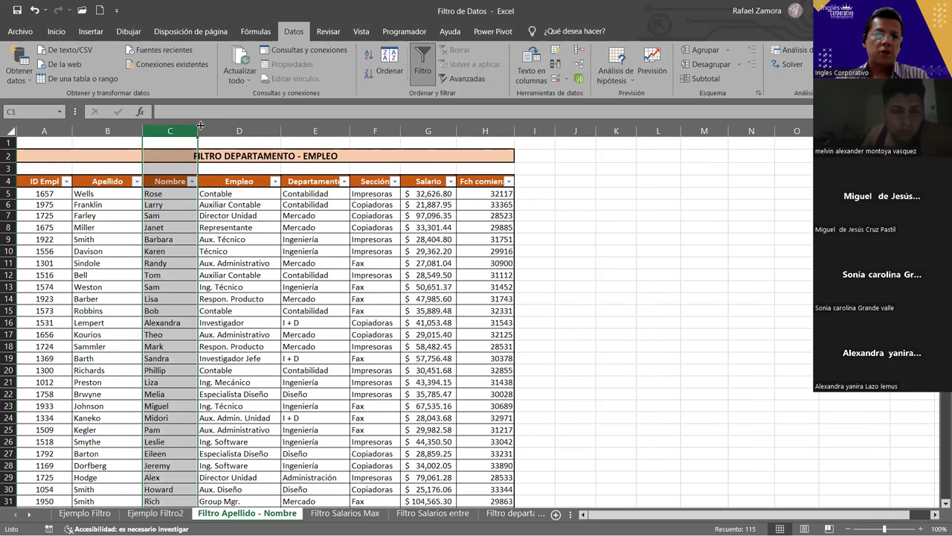
{"action": "left_click_drag", "start_coordinate": [212, 126], "coordinate": [209, 131]}
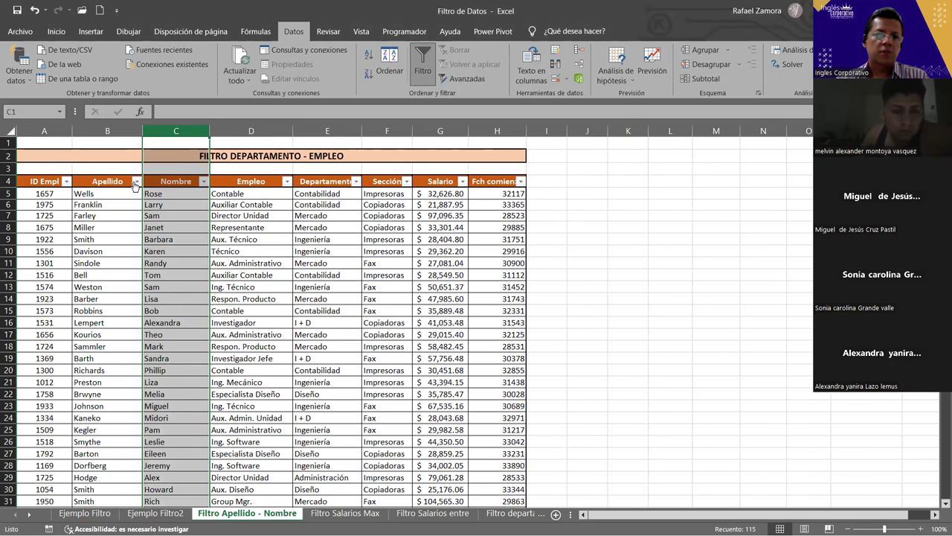
{"action": "left_click", "coordinate": [136, 182]}
{"action": "key", "text": "Escape"}
Filter the Apellido column to only two chosen surnames, then reopen it to clear
{"action": "left_click", "coordinate": [107, 215]}
{"action": "key", "text": "alt+Down"}
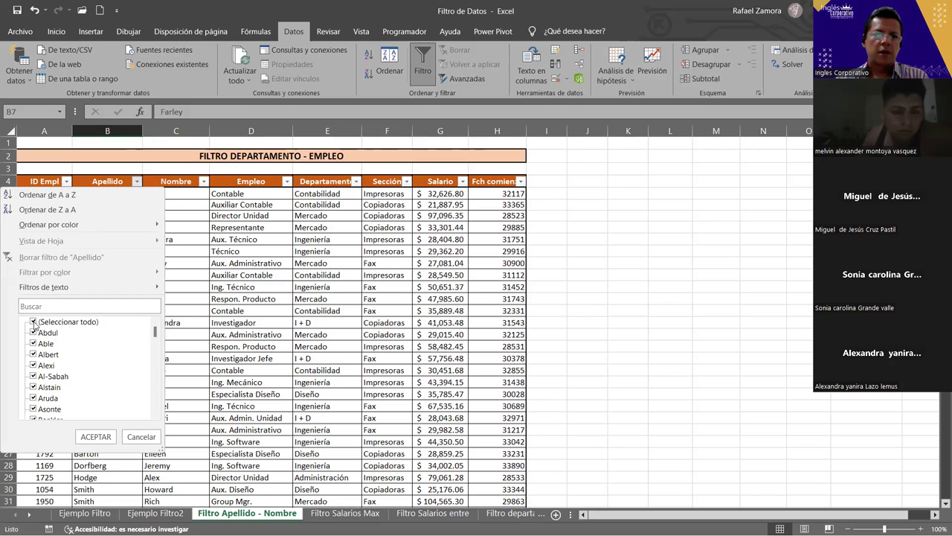
{"action": "left_click", "coordinate": [33, 322]}
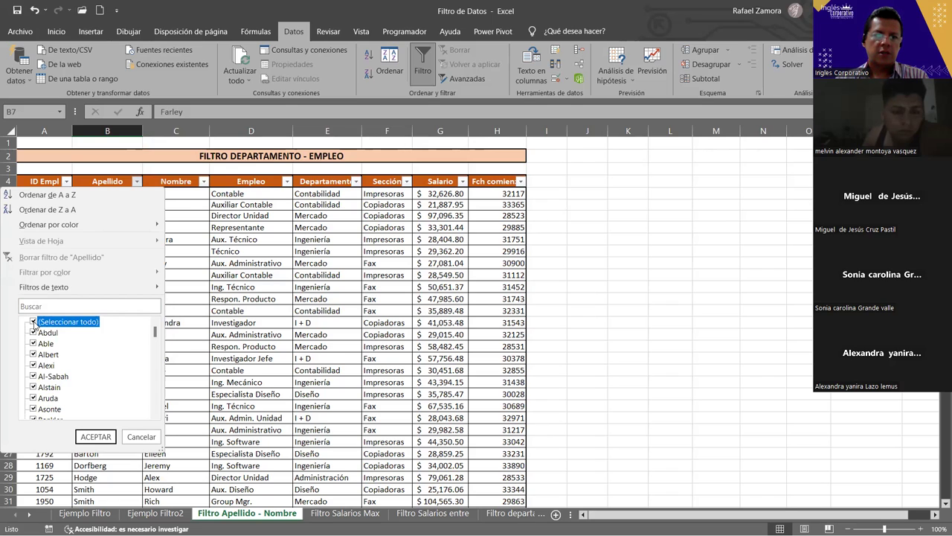
{"action": "left_click", "coordinate": [32, 386]}
{"action": "scroll", "coordinate": [36, 390], "scroll_direction": "down", "scroll_amount": 1}
{"action": "left_click", "coordinate": [37, 387]}
{"action": "left_click", "coordinate": [36, 388]}
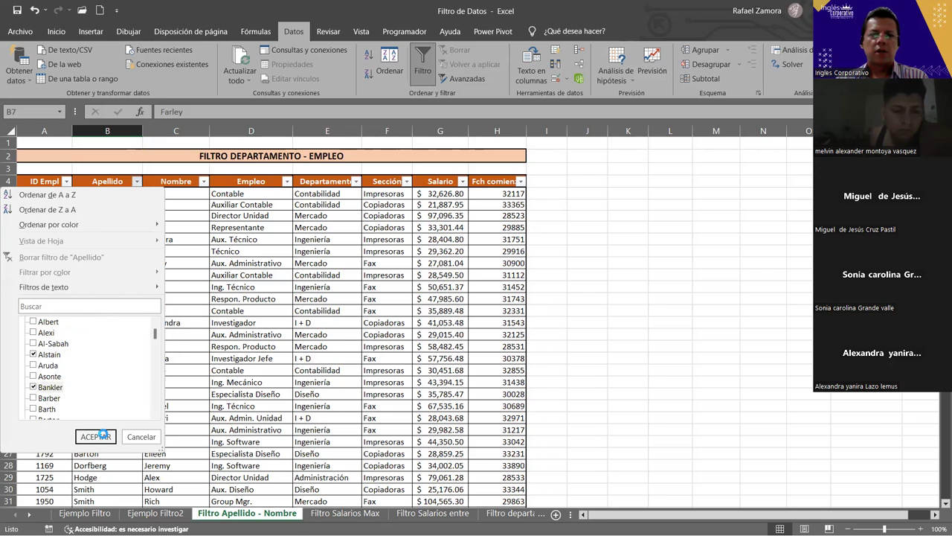
{"action": "left_click", "coordinate": [103, 434]}
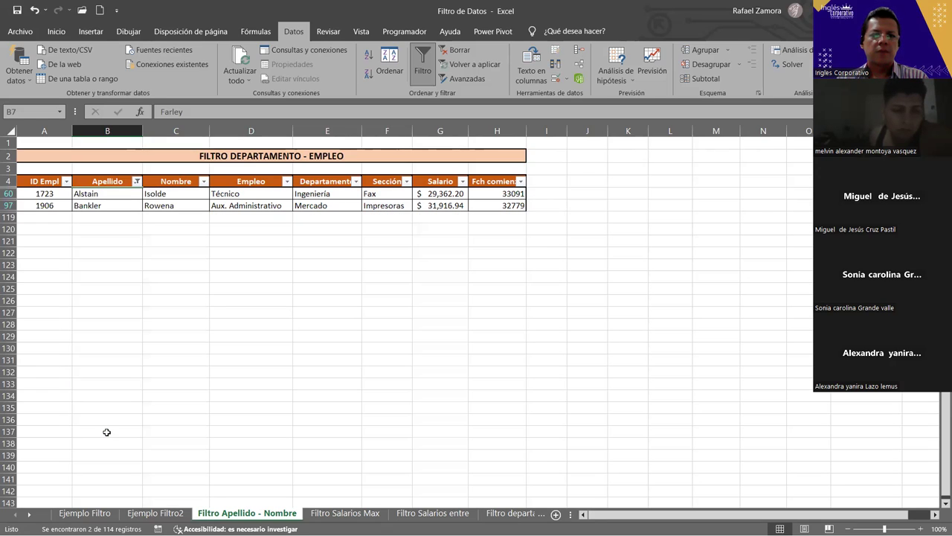
{"action": "left_click", "coordinate": [137, 182]}
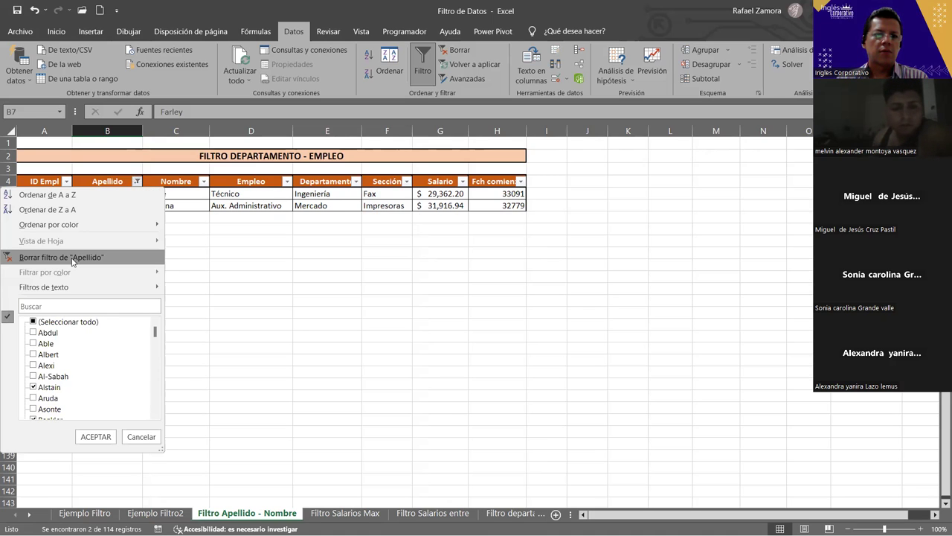
Filter Nombre to two first names (2 of 114 records), then clear all filters
{"action": "left_click", "coordinate": [205, 183]}
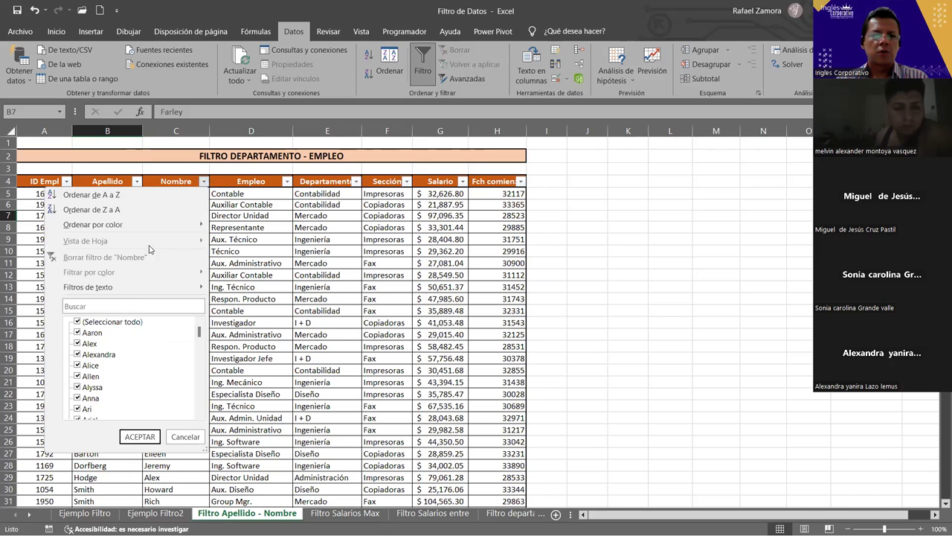
{"action": "left_click", "coordinate": [77, 322]}
{"action": "left_click", "coordinate": [77, 377]}
{"action": "scroll", "coordinate": [80, 398], "scroll_direction": "down", "scroll_amount": 2}
{"action": "left_click", "coordinate": [78, 398]}
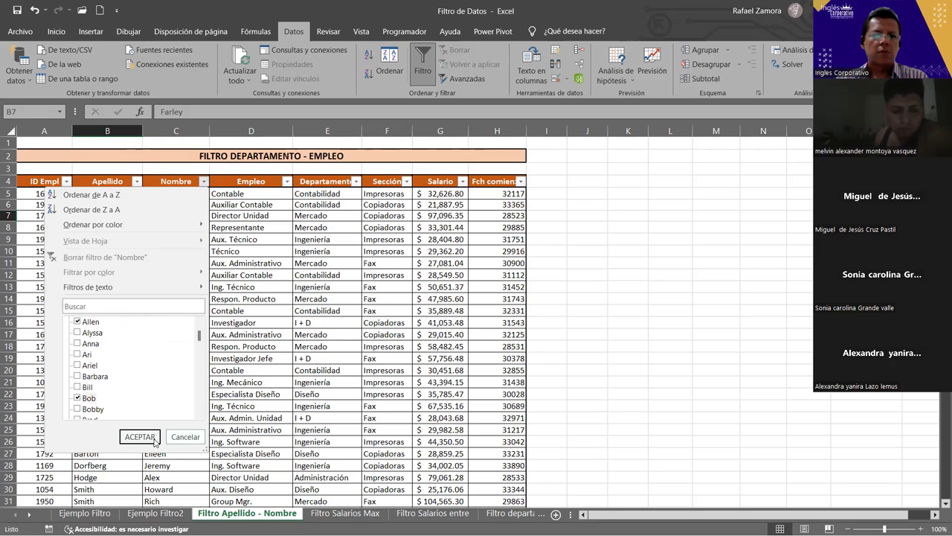
{"action": "left_click", "coordinate": [140, 437]}
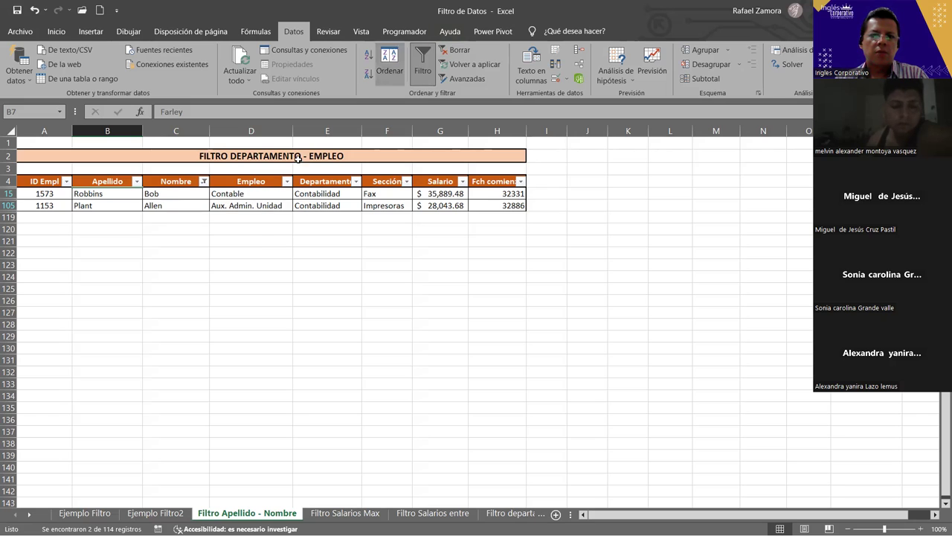
{"action": "left_click", "coordinate": [457, 50]}
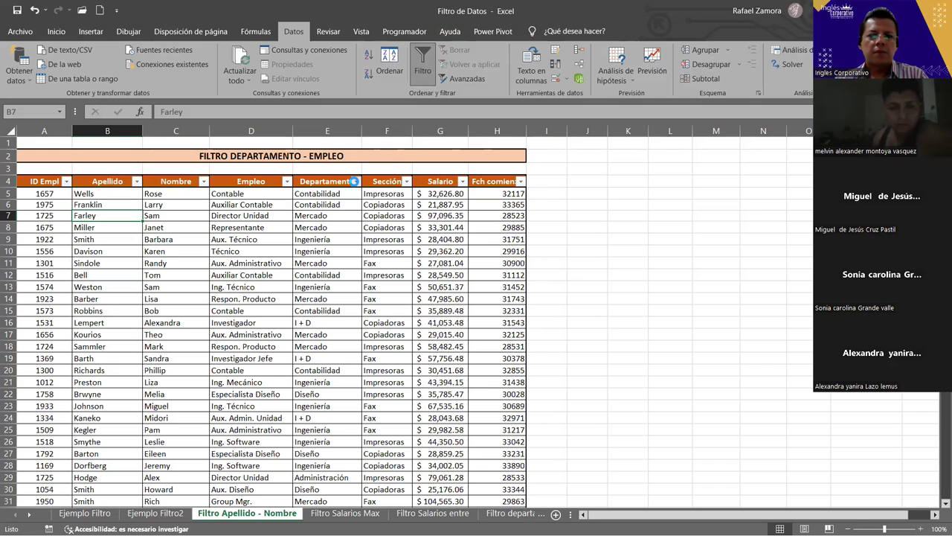
{"action": "left_click", "coordinate": [356, 181]}
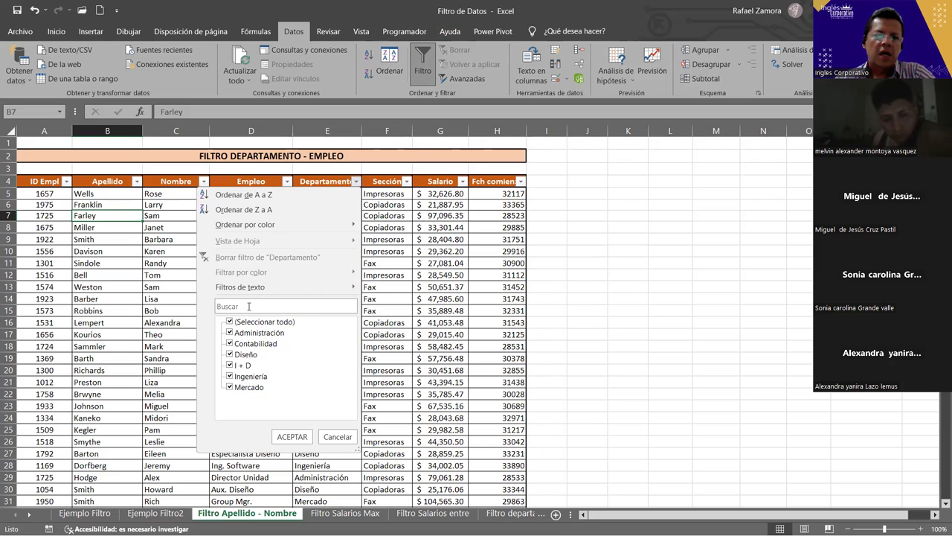
Untick I + D and Mercado in the Departamento filter, leaving 77 of 114 records
{"action": "left_click", "coordinate": [229, 365]}
{"action": "left_click", "coordinate": [229, 387]}
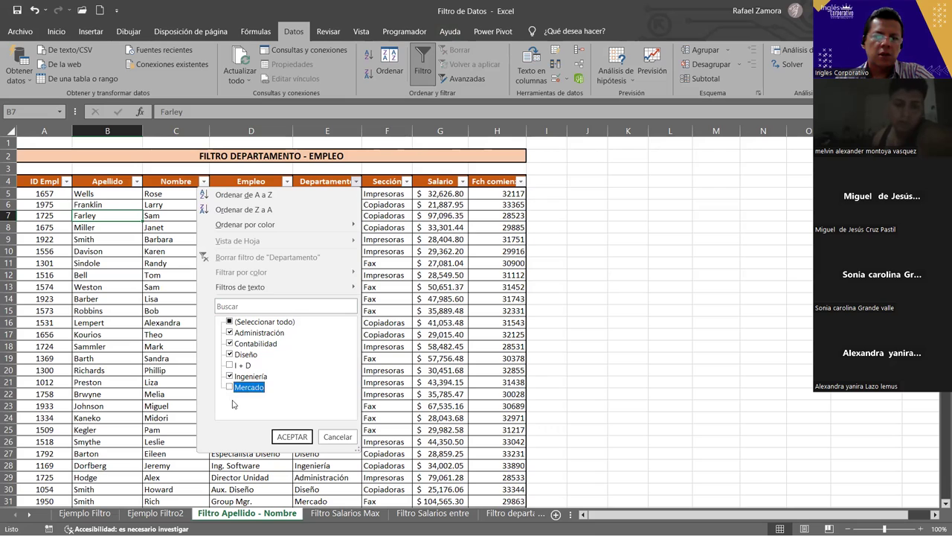
{"action": "left_click", "coordinate": [292, 436]}
{"action": "scroll", "coordinate": [288, 450], "scroll_direction": "down", "scroll_amount": 3}
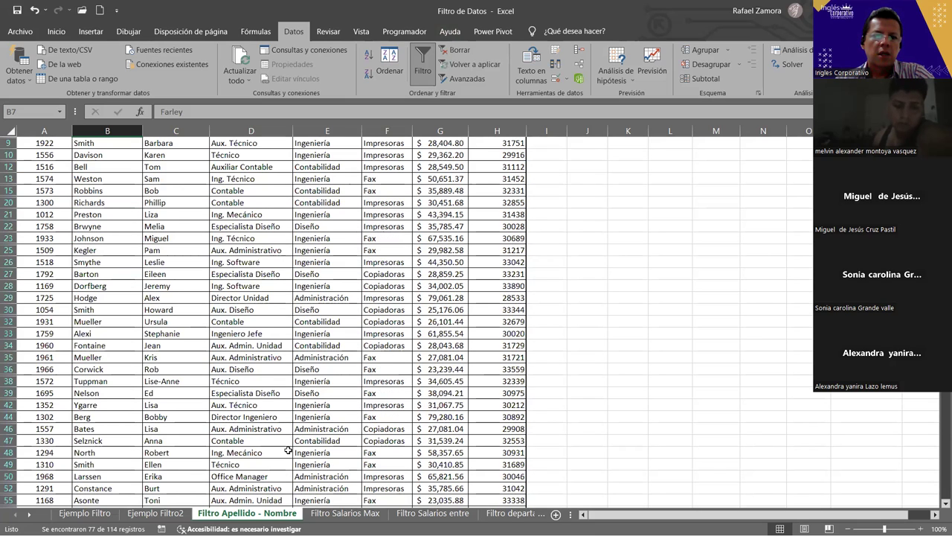
{"action": "scroll", "coordinate": [288, 450], "scroll_direction": "down", "scroll_amount": 5}
{"action": "scroll", "coordinate": [187, 329], "scroll_direction": "down", "scroll_amount": 4}
{"action": "scroll", "coordinate": [171, 313], "scroll_direction": "down", "scroll_amount": 5}
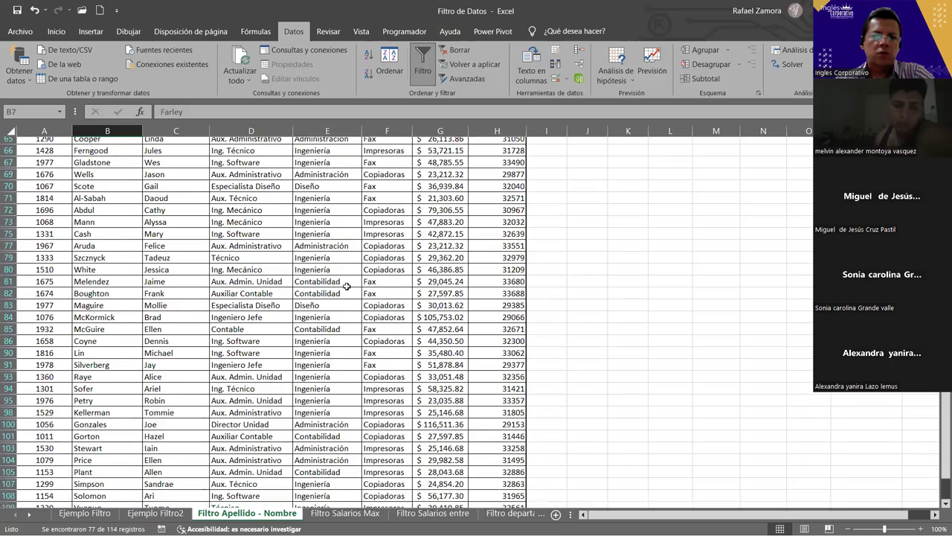
{"action": "scroll", "coordinate": [148, 285], "scroll_direction": "down", "scroll_amount": 5}
{"action": "scroll", "coordinate": [60, 291], "scroll_direction": "up", "scroll_amount": 1}
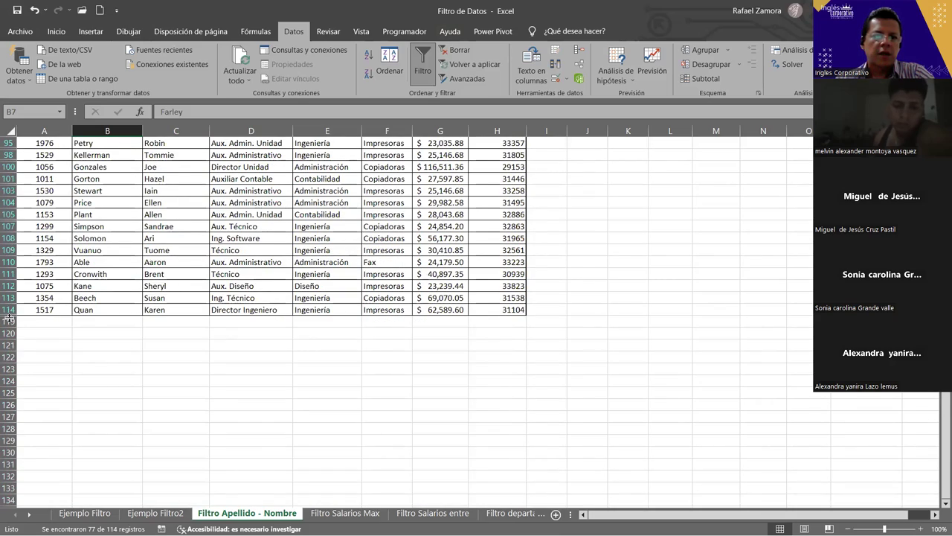
{"action": "scroll", "coordinate": [141, 346], "scroll_direction": "up", "scroll_amount": 4}
{"action": "scroll", "coordinate": [141, 344], "scroll_direction": "up", "scroll_amount": 6}
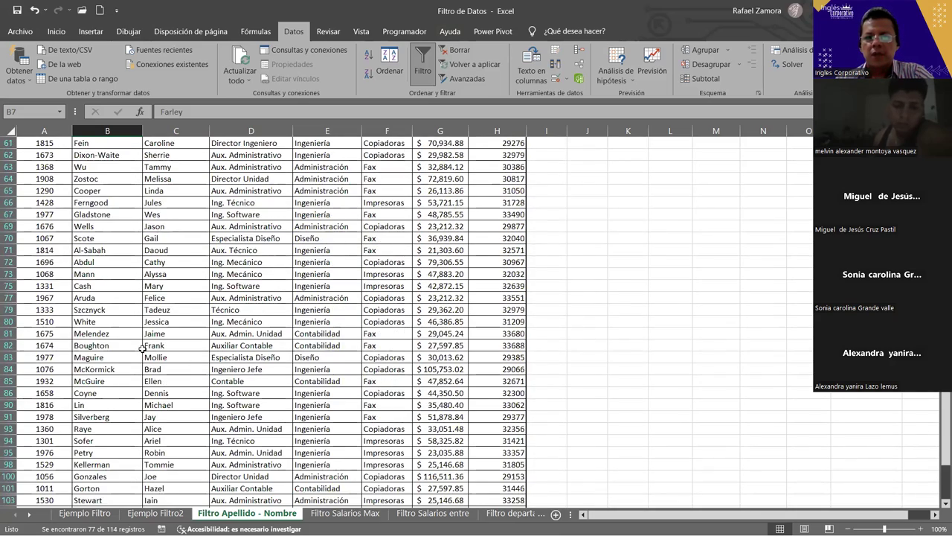
{"action": "scroll", "coordinate": [138, 339], "scroll_direction": "up", "scroll_amount": 6}
{"action": "scroll", "coordinate": [136, 333], "scroll_direction": "up", "scroll_amount": 6}
{"action": "scroll", "coordinate": [134, 329], "scroll_direction": "up", "scroll_amount": 2}
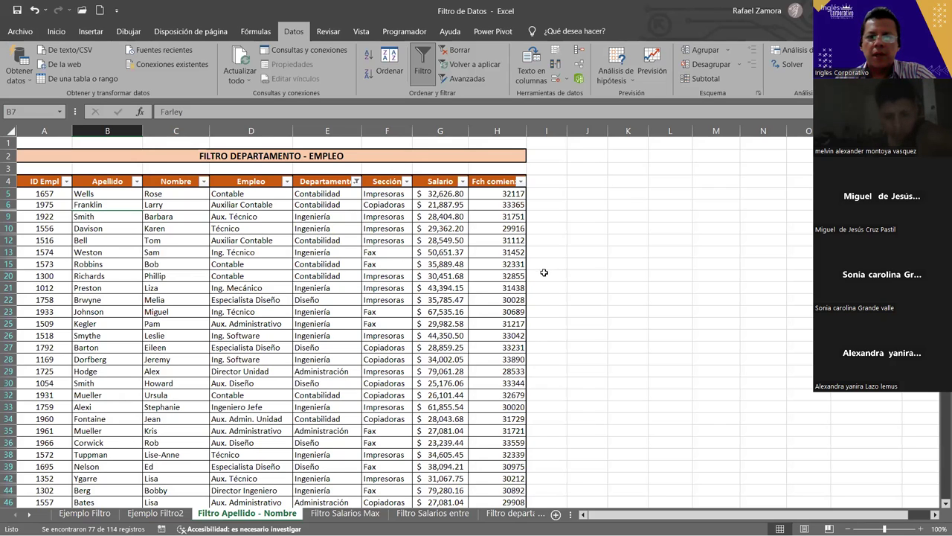
On Filtro Salarios Max, format the start dates in H5:H118 as Fecha corta
{"action": "left_click", "coordinate": [344, 513]}
{"action": "left_click", "coordinate": [503, 192]}
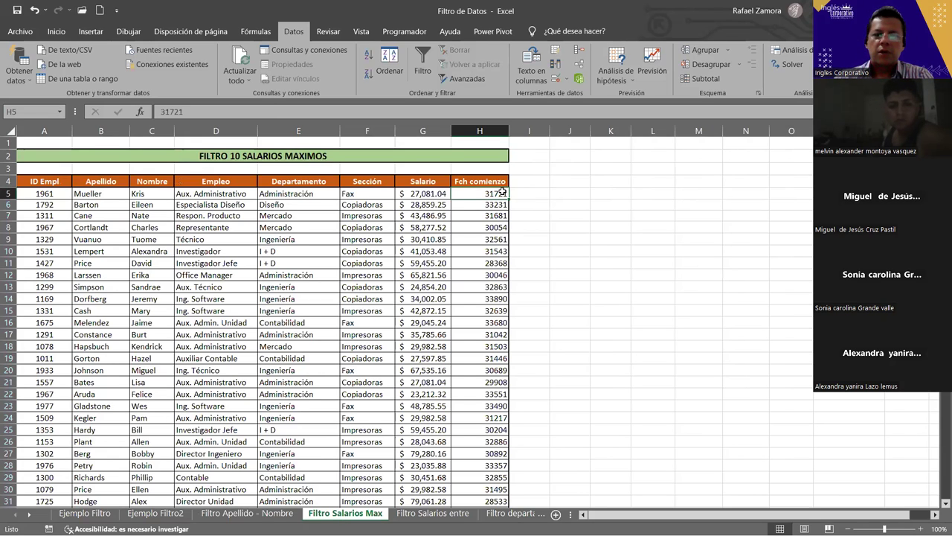
{"action": "scroll", "coordinate": [503, 192], "scroll_direction": "down", "scroll_amount": 1}
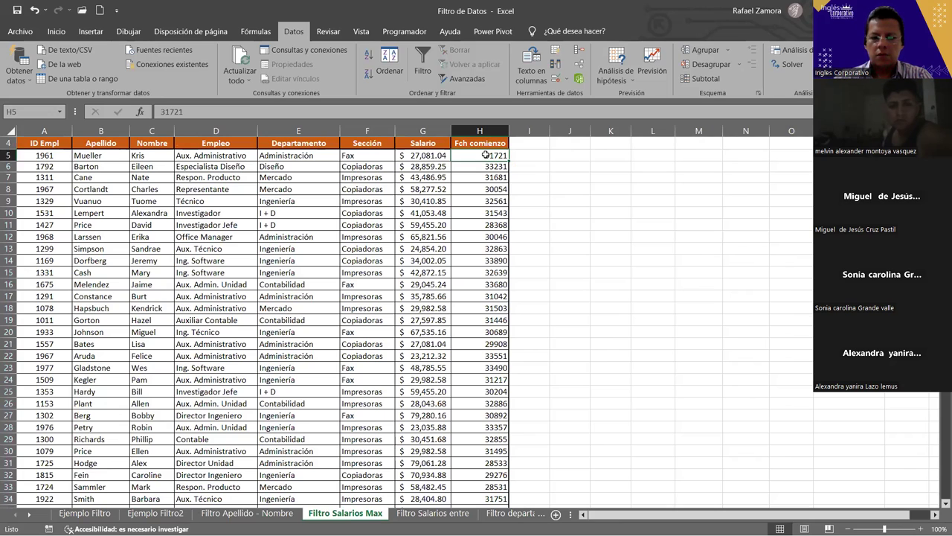
{"action": "key", "text": "ctrl+shift+Down"}
{"action": "left_click", "coordinate": [56, 32]}
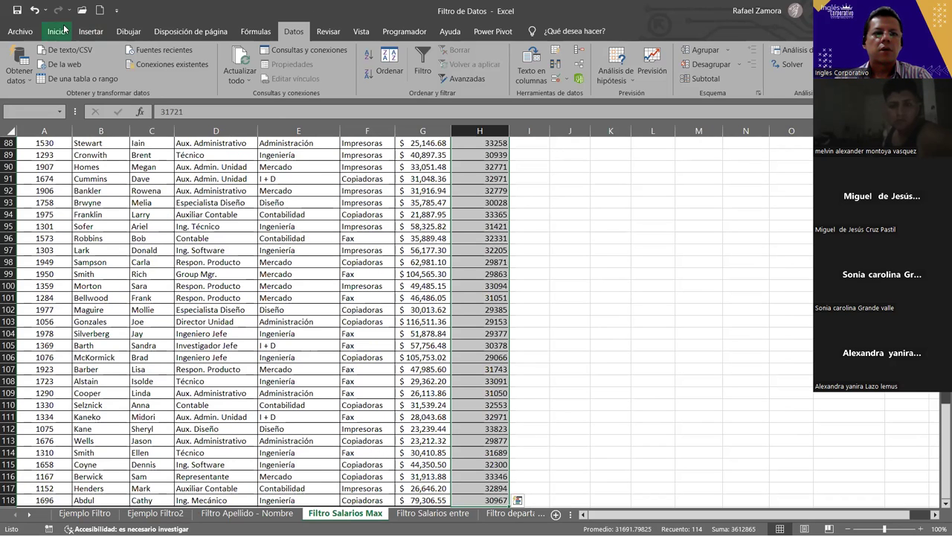
{"action": "left_click", "coordinate": [516, 54]}
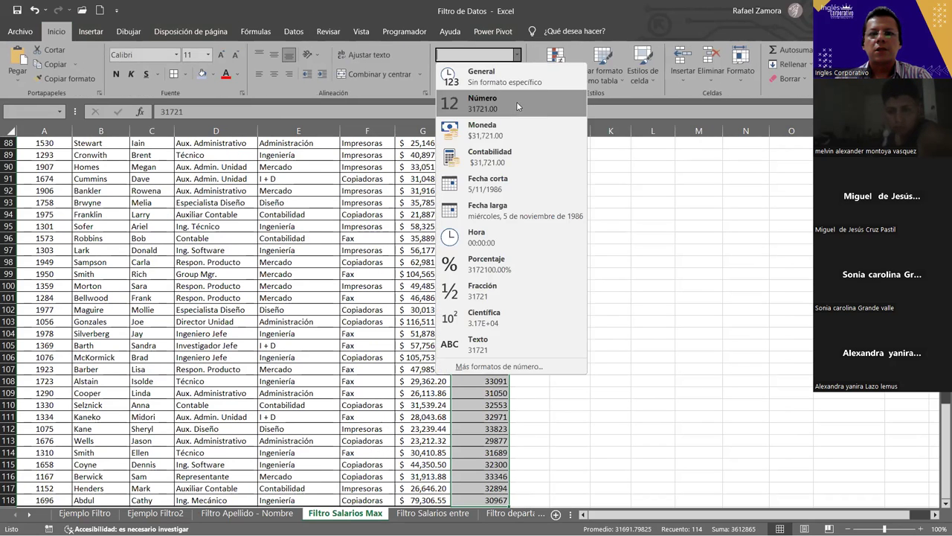
{"action": "left_click", "coordinate": [508, 181]}
{"action": "scroll", "coordinate": [332, 216], "scroll_direction": "up", "scroll_amount": 20}
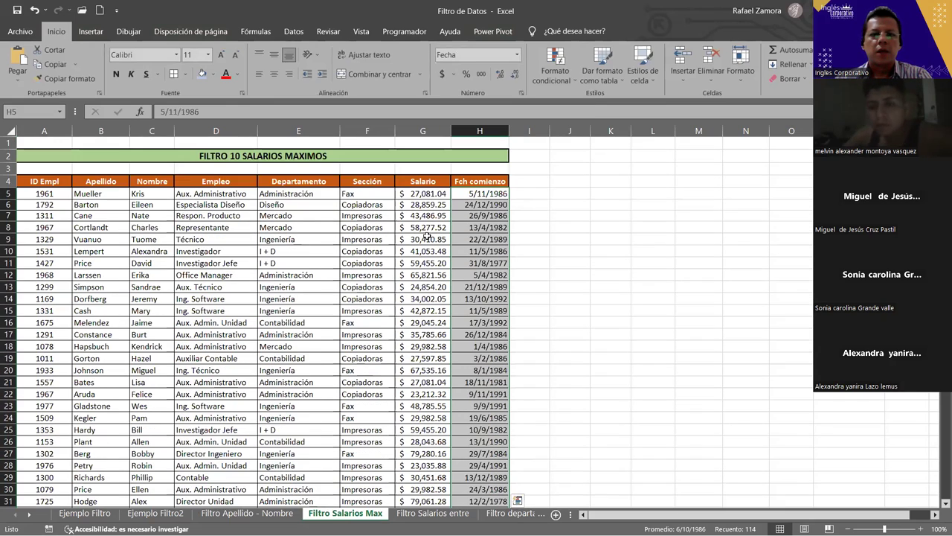
{"action": "left_click", "coordinate": [332, 215]}
Turn on AutoFilter across the salary table's header row
{"action": "left_click", "coordinate": [437, 223]}
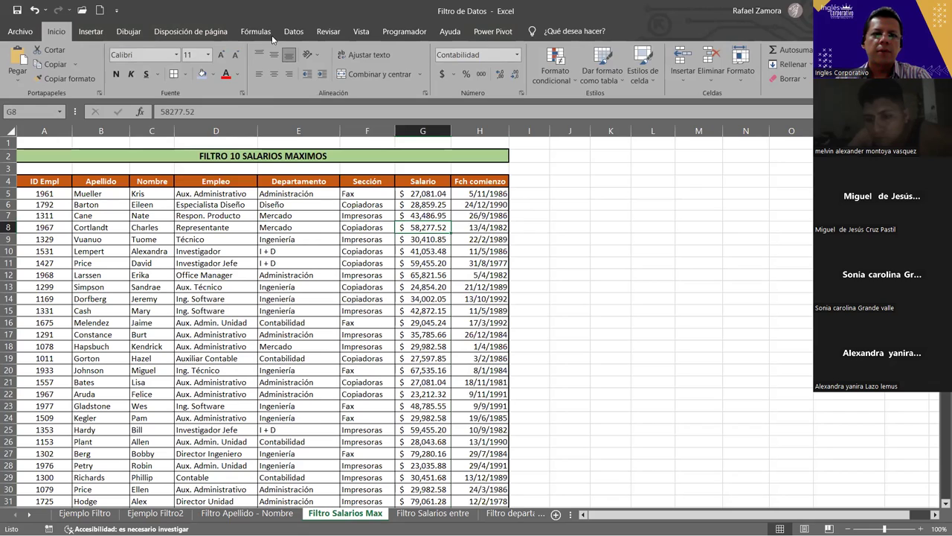
{"action": "left_click", "coordinate": [291, 33]}
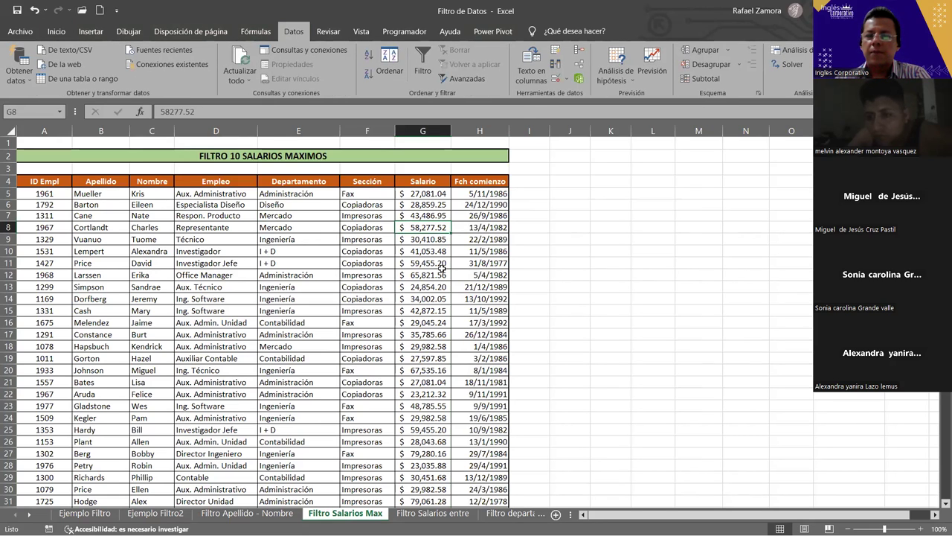
{"action": "left_click", "coordinate": [423, 71]}
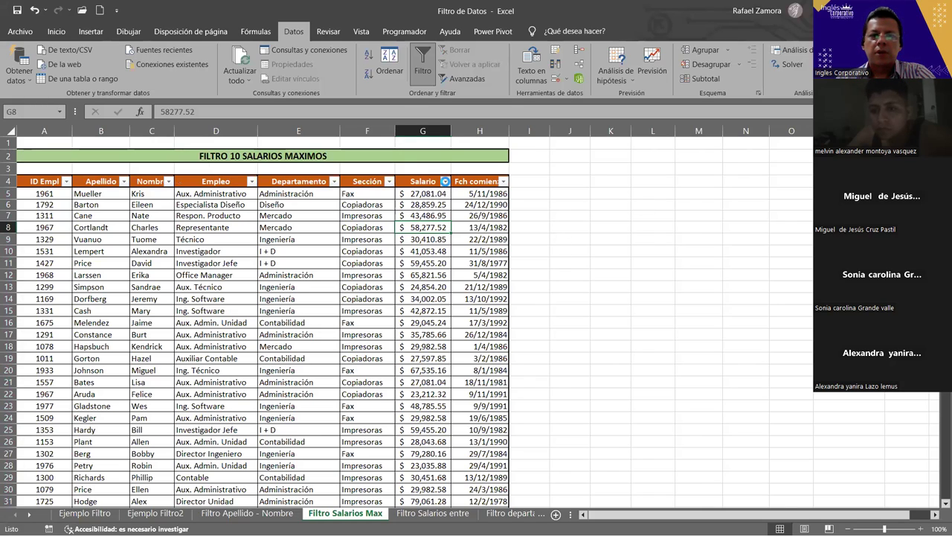
Apply a Diez mejores Salario filter for the top 10 Elementos, showing 10 of 114
{"action": "left_click", "coordinate": [445, 183]}
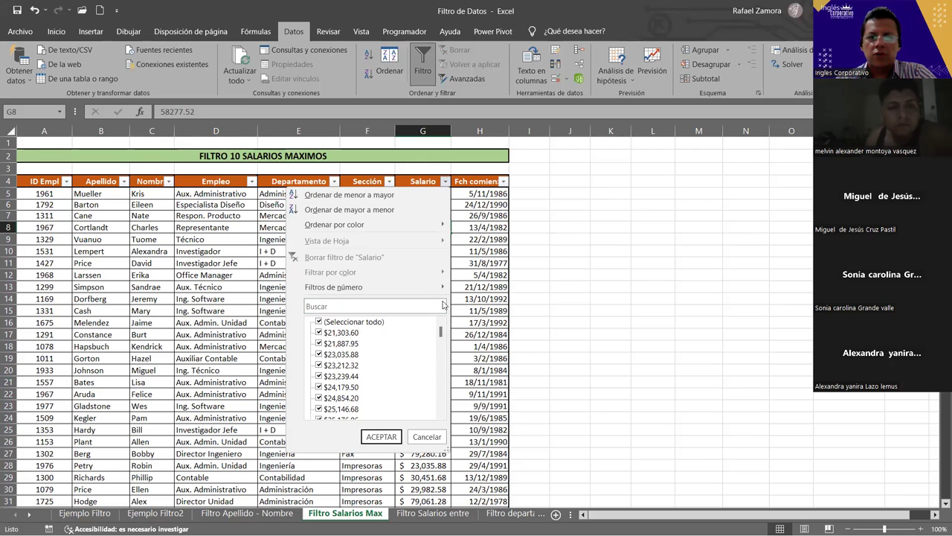
{"action": "mouse_move", "coordinate": [414, 286]}
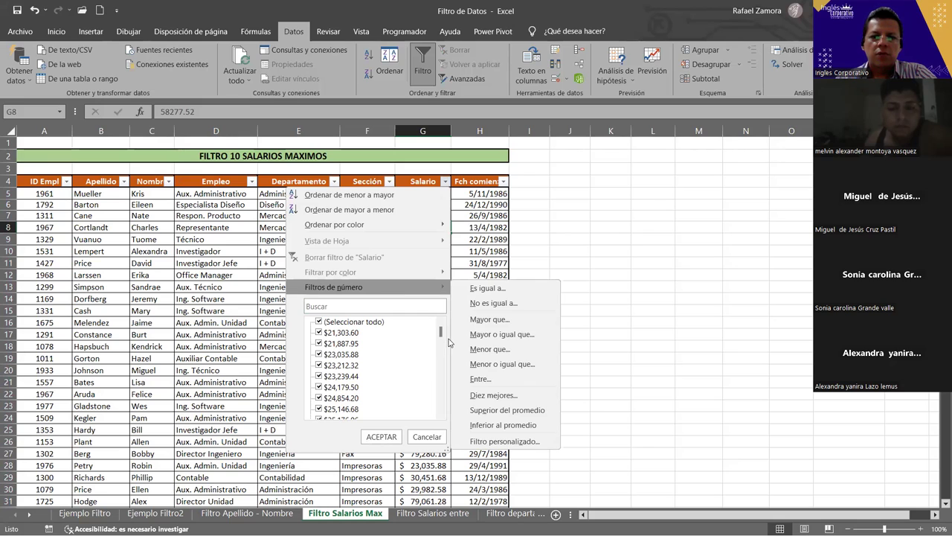
{"action": "mouse_move", "coordinate": [441, 334]}
{"action": "left_mouse_down"}
{"action": "mouse_move", "coordinate": [429, 390]}
{"action": "mouse_move", "coordinate": [441, 327]}
{"action": "left_mouse_up"}
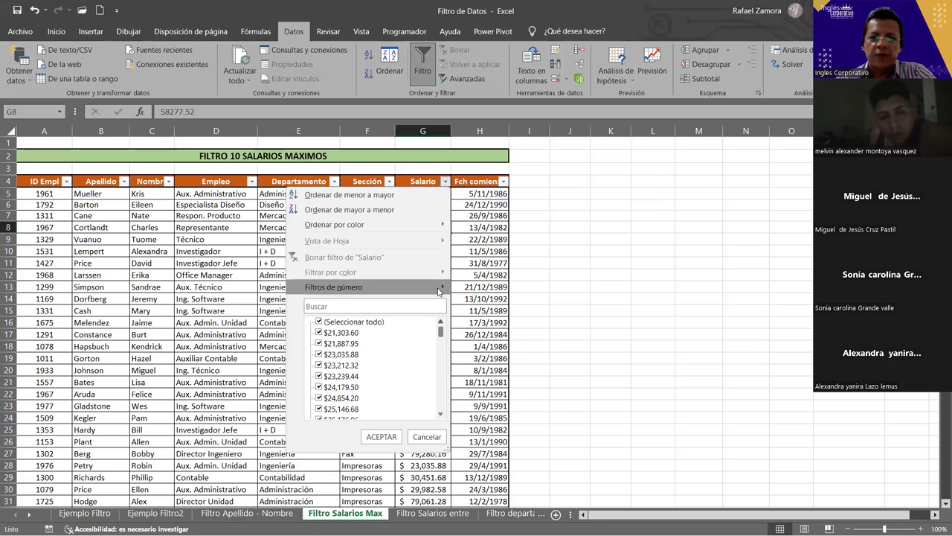
{"action": "left_click", "coordinate": [439, 287]}
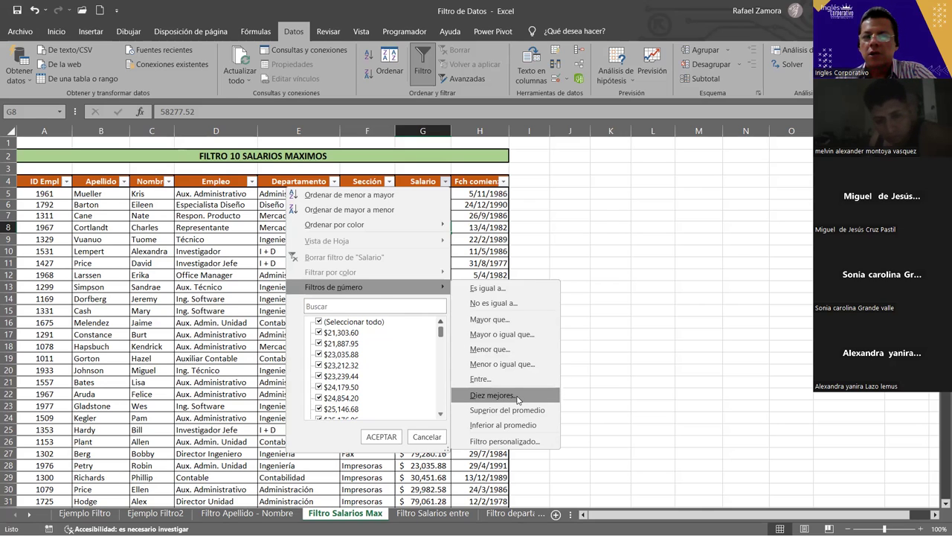
{"action": "left_click", "coordinate": [519, 399]}
{"action": "left_click", "coordinate": [472, 218]}
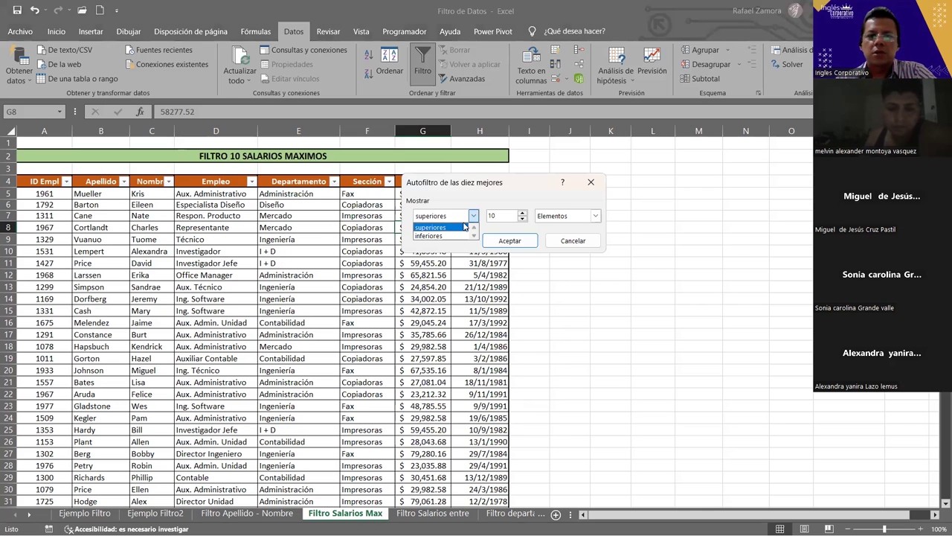
{"action": "left_click", "coordinate": [449, 237]}
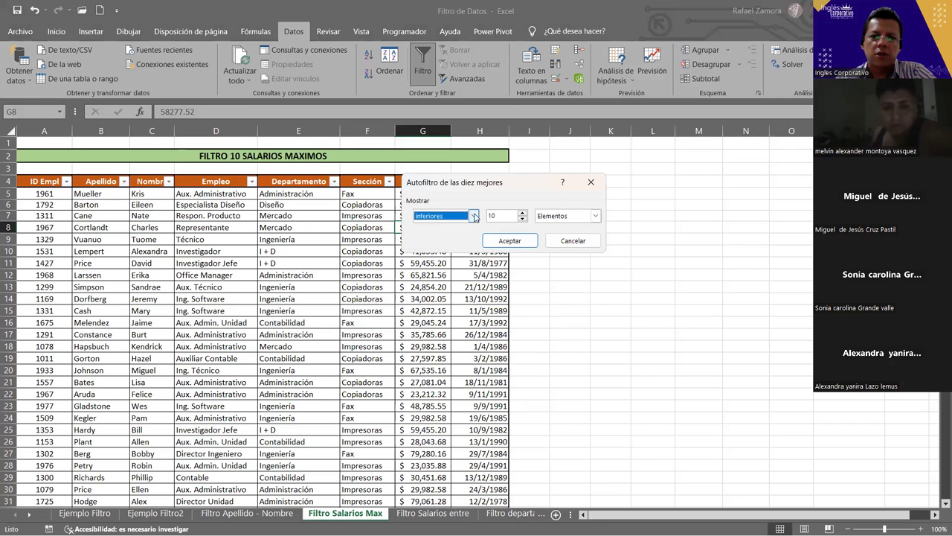
{"action": "left_click", "coordinate": [474, 217]}
{"action": "left_click", "coordinate": [443, 226]}
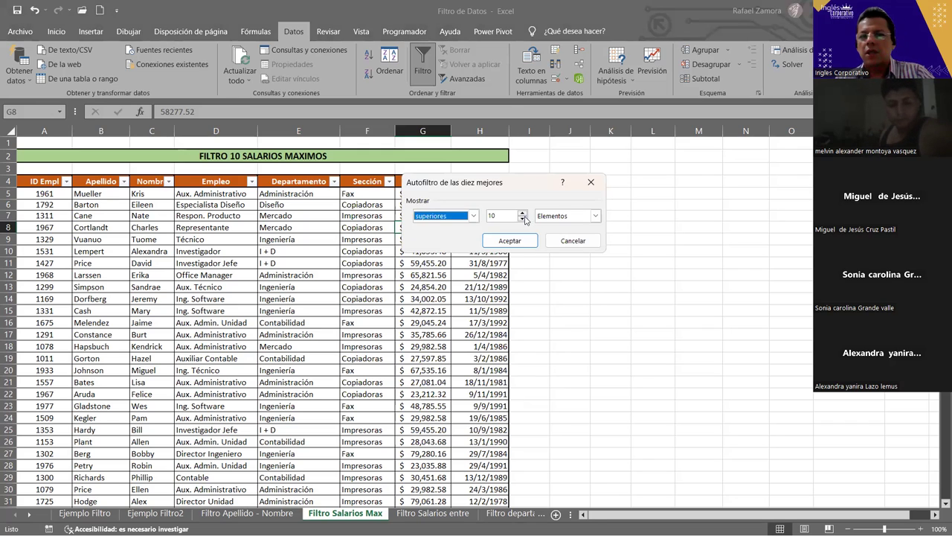
{"action": "left_click", "coordinate": [594, 217]}
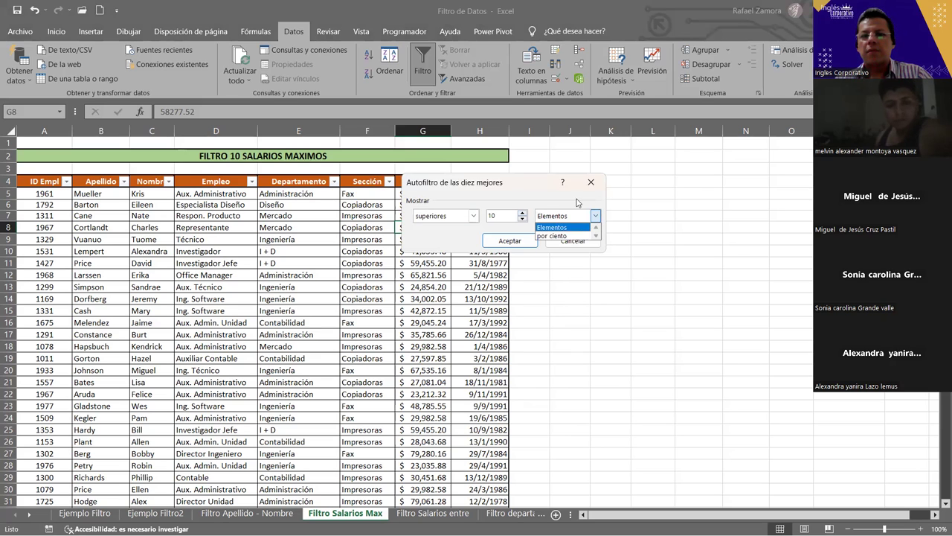
{"action": "left_click", "coordinate": [557, 200]}
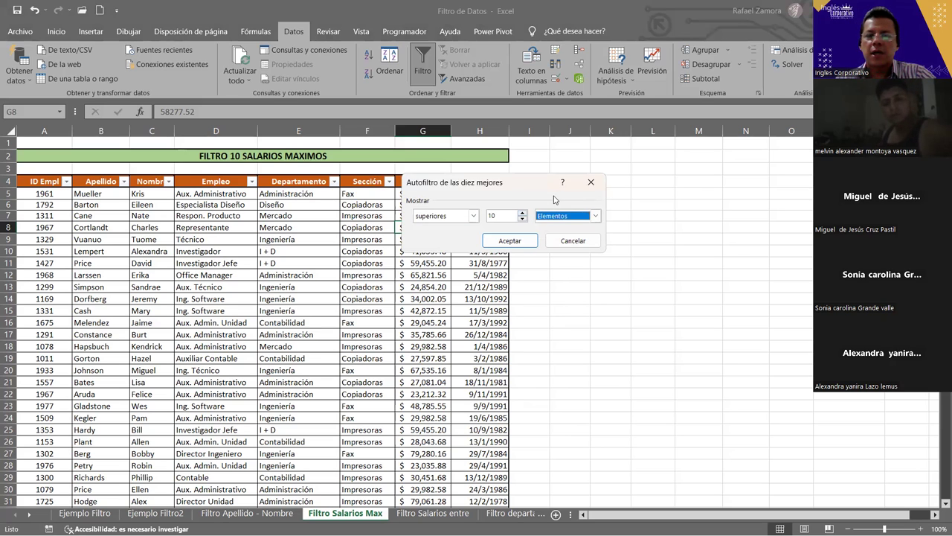
{"action": "left_click", "coordinate": [521, 245]}
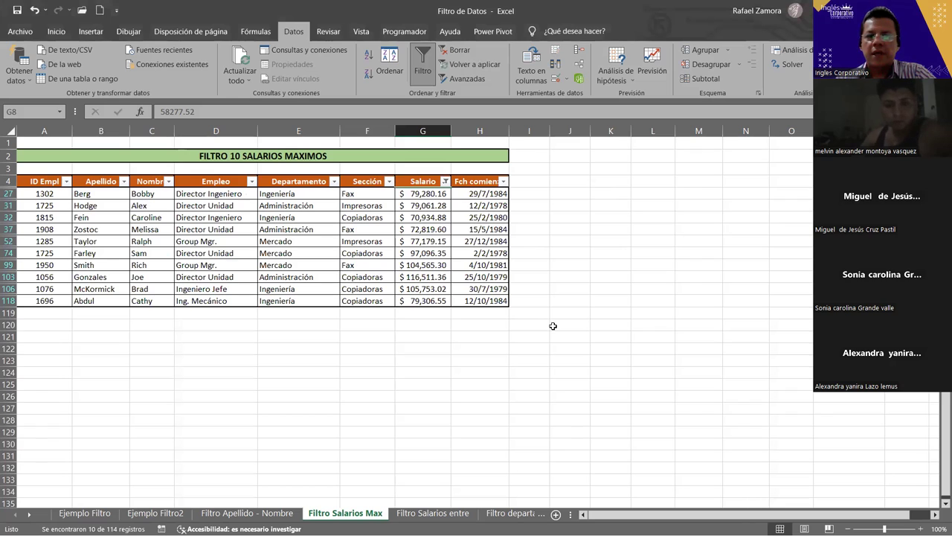
{"action": "left_click", "coordinate": [418, 209]}
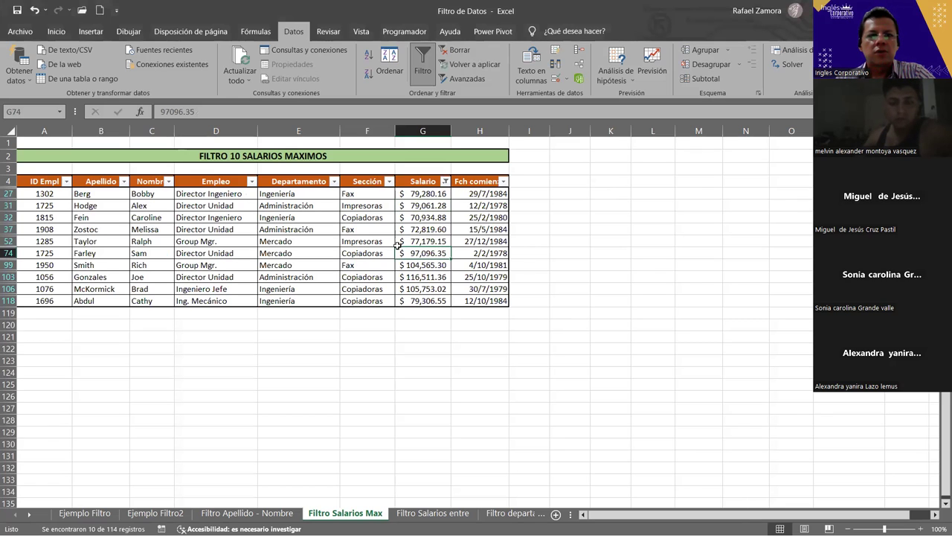
{"action": "left_click", "coordinate": [344, 228]}
{"action": "left_click", "coordinate": [485, 240]}
{"action": "left_click", "coordinate": [424, 241]}
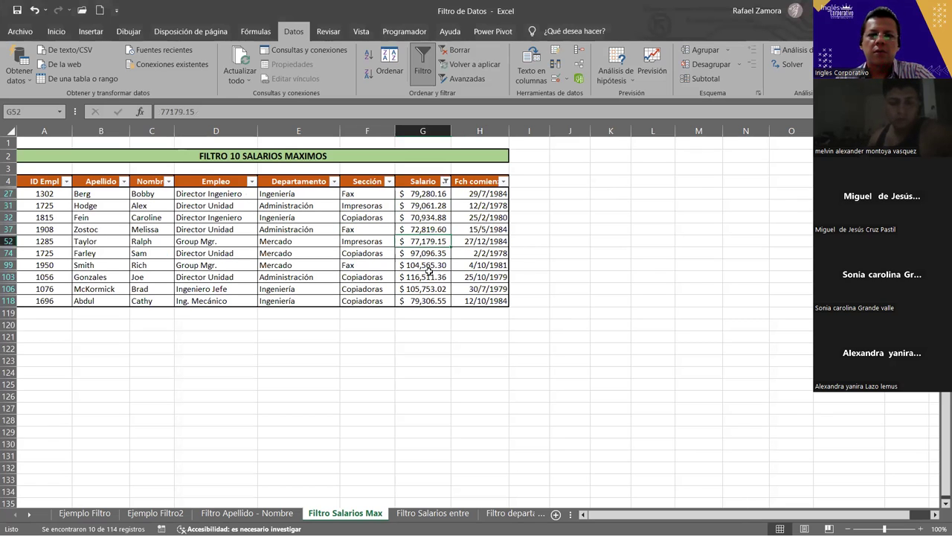
{"action": "left_click", "coordinate": [434, 289]}
{"action": "left_click", "coordinate": [455, 325]}
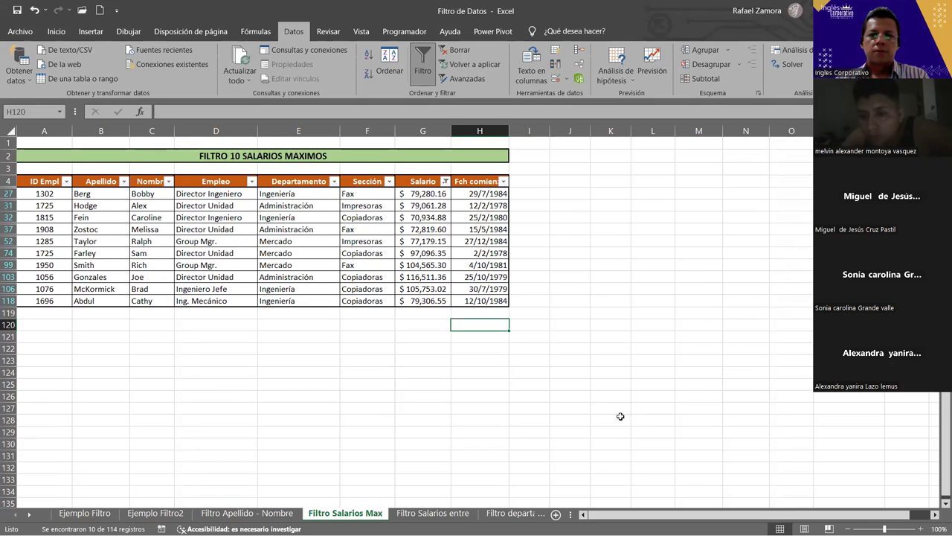
{"action": "left_click", "coordinate": [666, 398]}
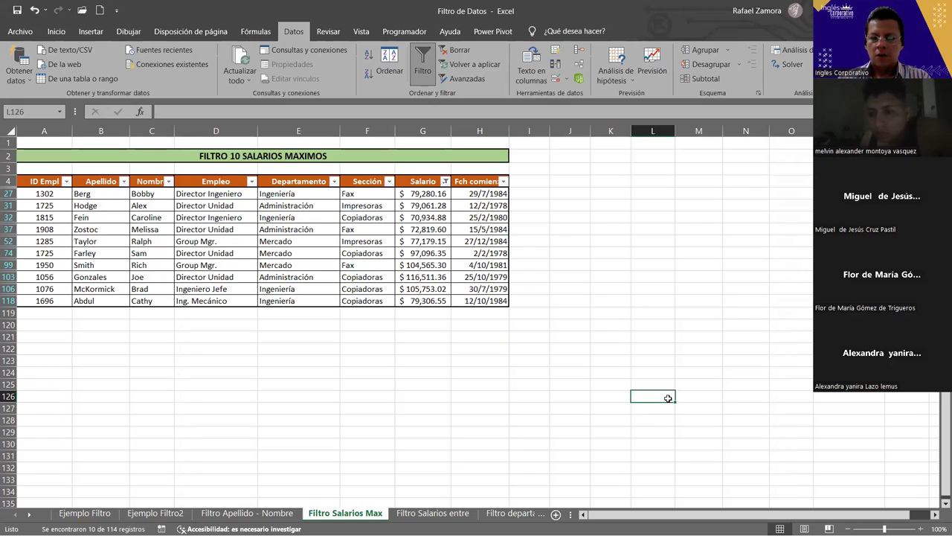
{"action": "left_click_drag", "start_coordinate": [419, 193], "coordinate": [421, 302]}
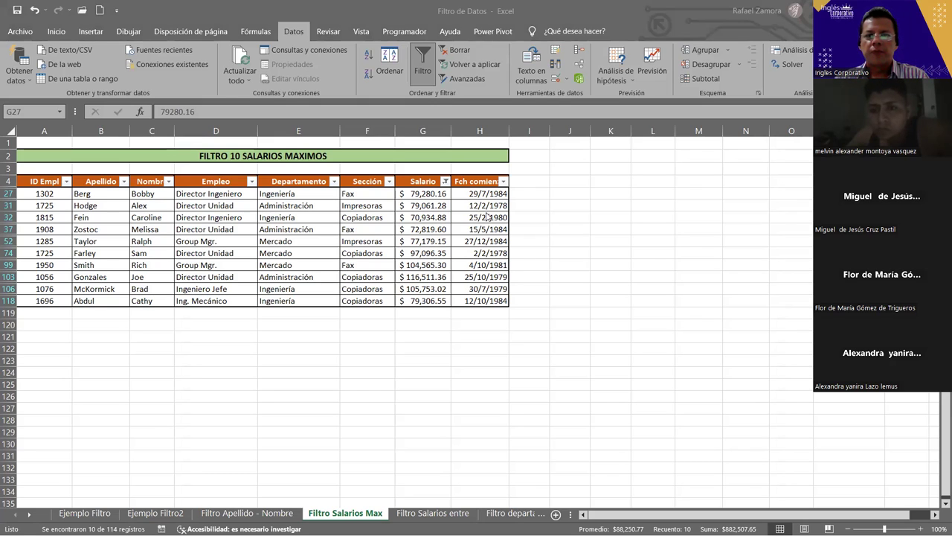
Switch the Salario filter to Superior del promedio, showing 45 of 114 records
{"action": "key", "text": "ctrl+shift+Down"}
{"action": "left_click", "coordinate": [445, 181]}
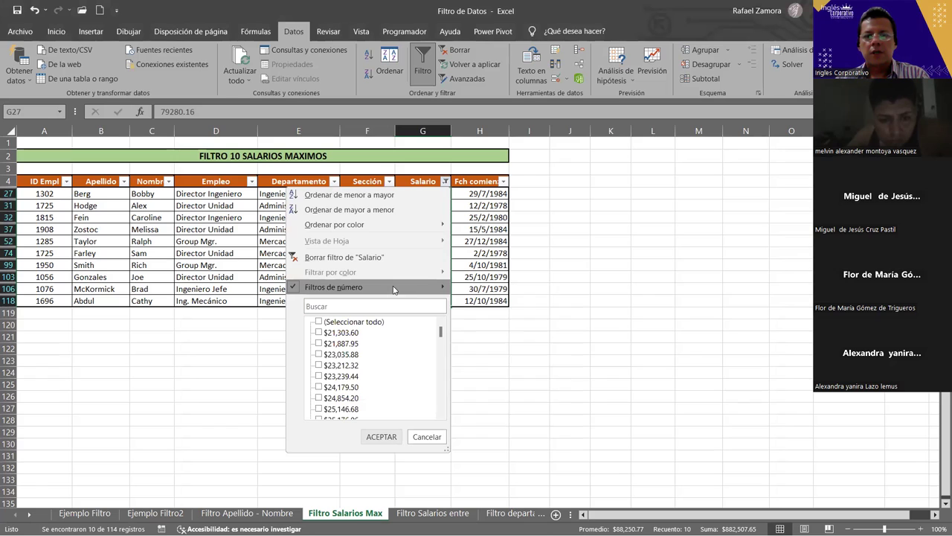
{"action": "mouse_move", "coordinate": [413, 291]}
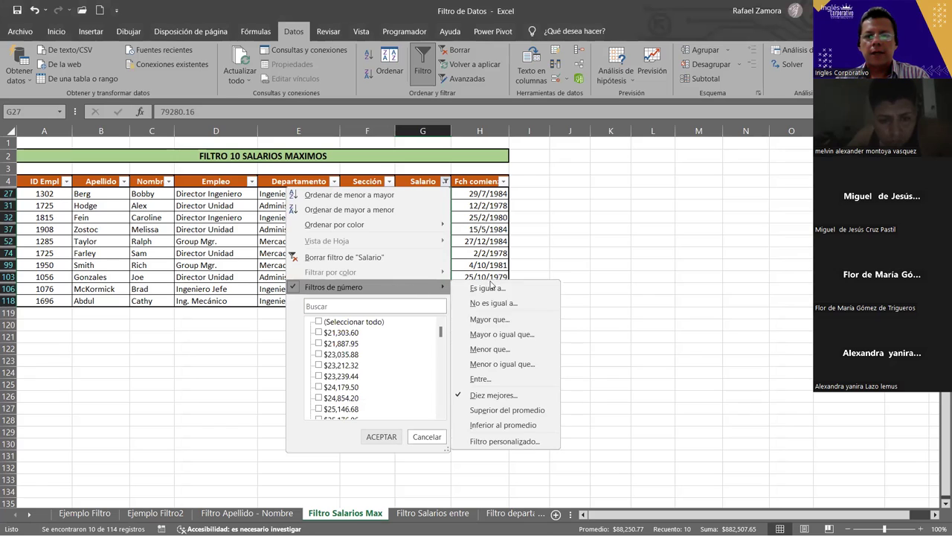
{"action": "left_click", "coordinate": [505, 410]}
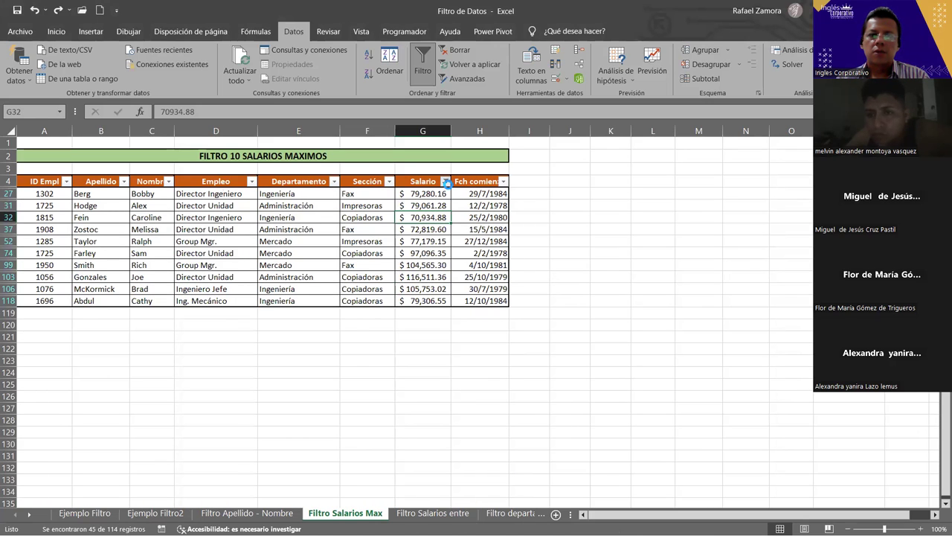
{"action": "left_click", "coordinate": [445, 182]}
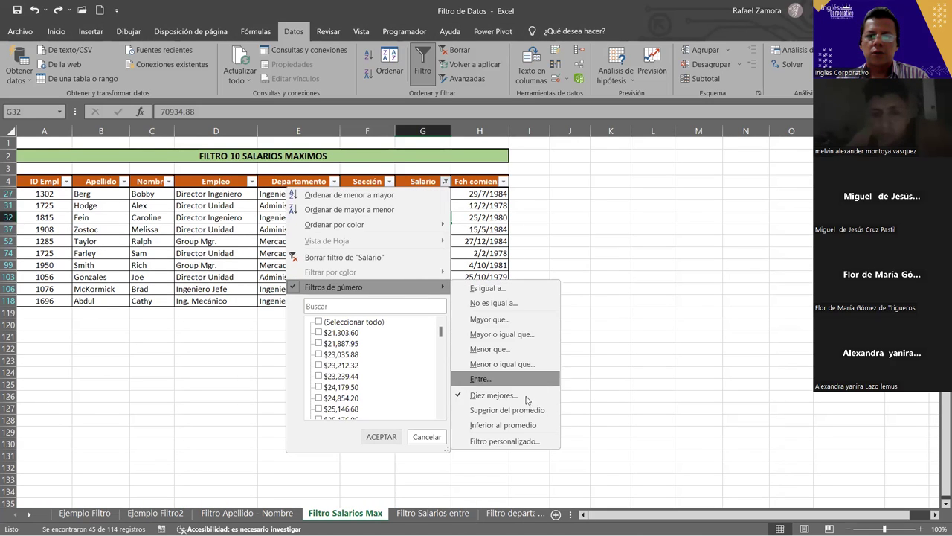
{"action": "left_click", "coordinate": [524, 404]}
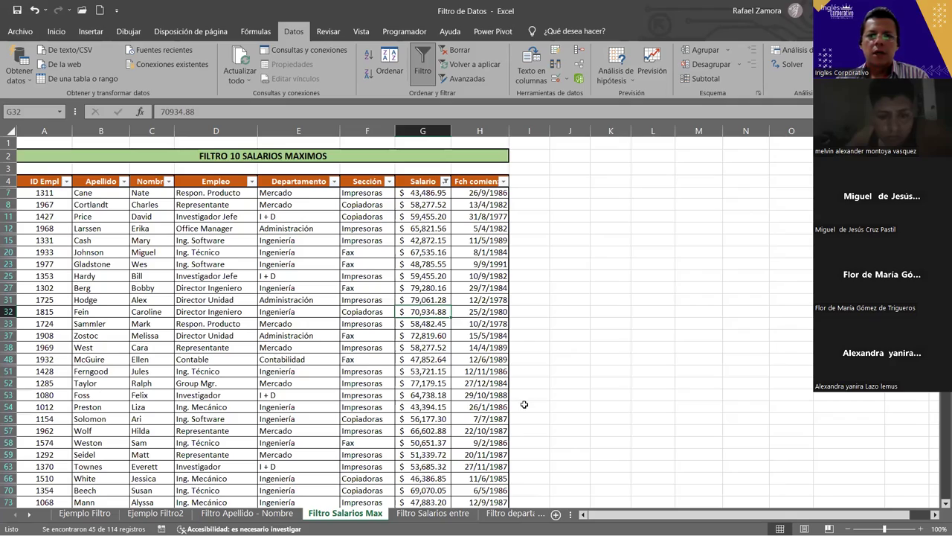
{"action": "scroll", "coordinate": [539, 381], "scroll_direction": "down", "scroll_amount": 3}
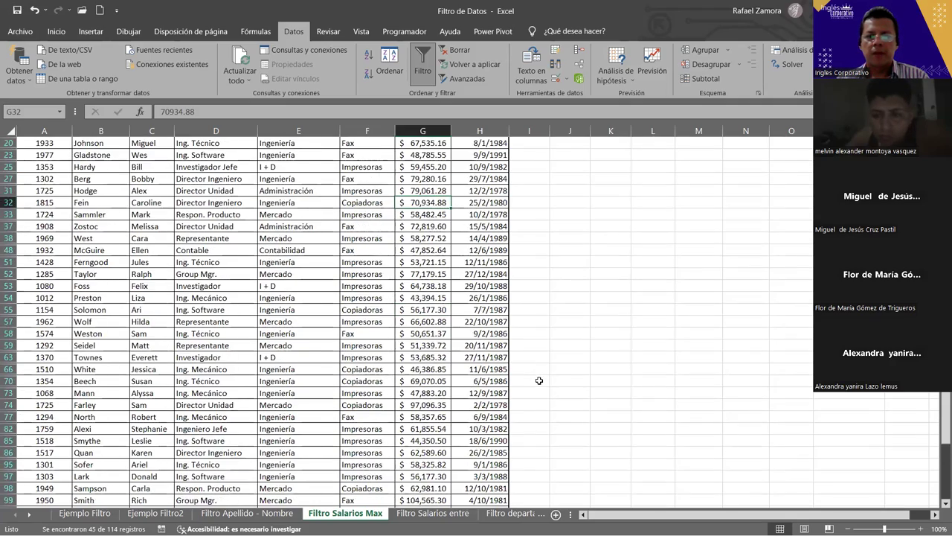
{"action": "scroll", "coordinate": [539, 380], "scroll_direction": "down", "scroll_amount": 2}
{"action": "scroll", "coordinate": [540, 378], "scroll_direction": "down", "scroll_amount": 4}
{"action": "scroll", "coordinate": [541, 376], "scroll_direction": "down", "scroll_amount": 2}
{"action": "scroll", "coordinate": [545, 374], "scroll_direction": "up", "scroll_amount": 4}
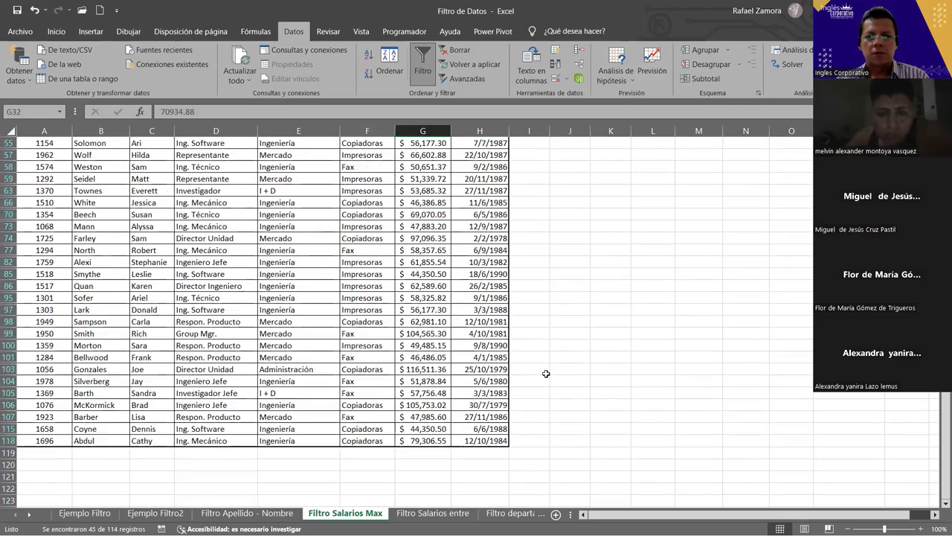
{"action": "scroll", "coordinate": [545, 373], "scroll_direction": "up", "scroll_amount": 4}
{"action": "scroll", "coordinate": [545, 372], "scroll_direction": "up", "scroll_amount": 4}
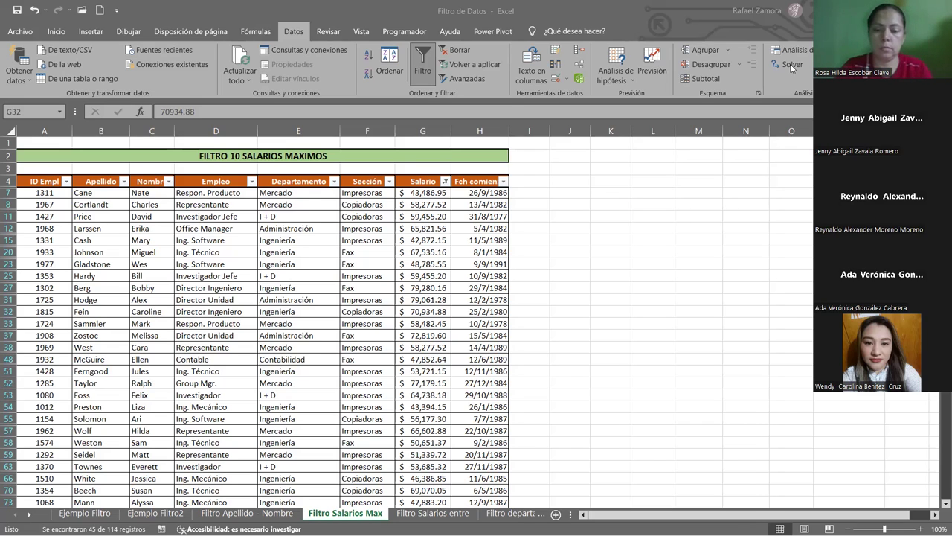
Turn off AutoFilter and select salaries from G5 down to read the $42,754.71 average
{"action": "left_click", "coordinate": [423, 63]}
{"action": "left_click", "coordinate": [436, 193]}
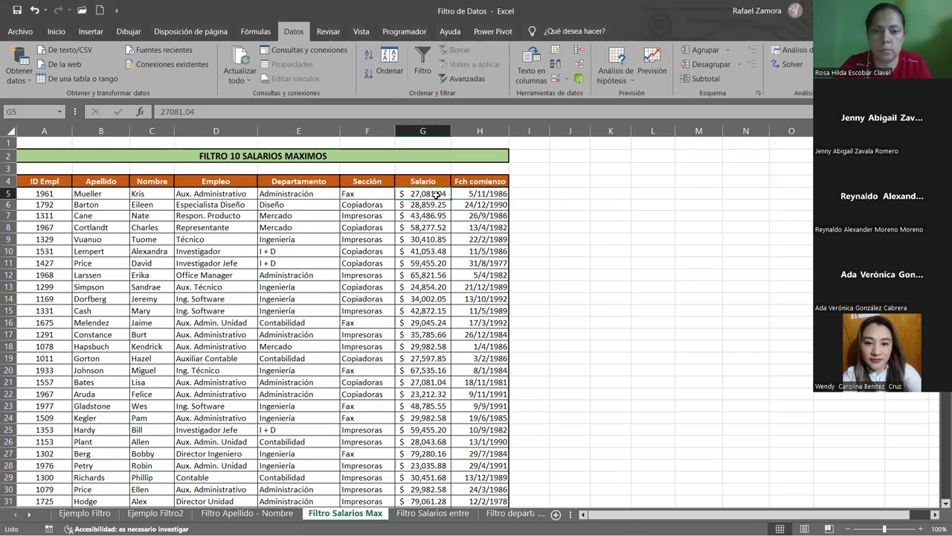
{"action": "key", "text": "ctrl+shift+Down"}
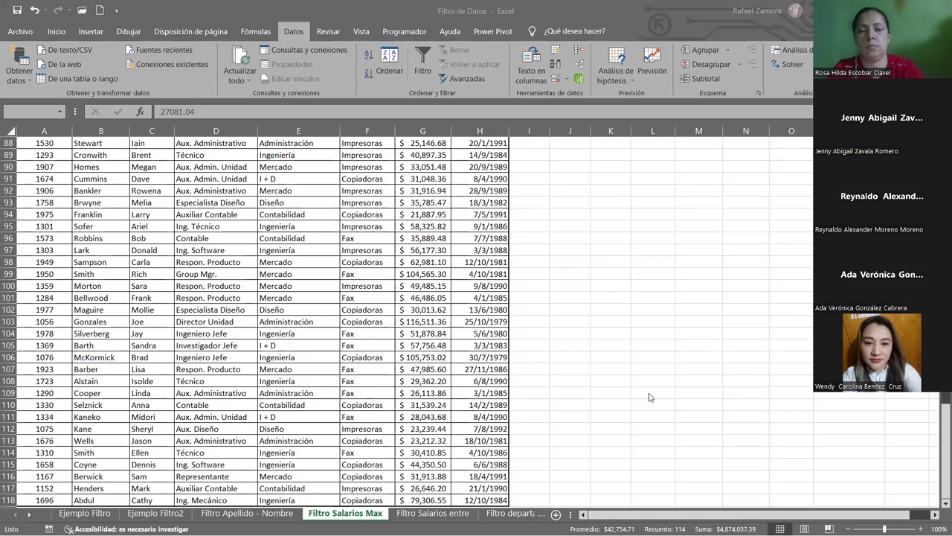
{"action": "key", "text": "ctrl+space"}
{"action": "scroll", "coordinate": [430, 225], "scroll_direction": "up", "scroll_amount": 1}
{"action": "left_click", "coordinate": [430, 225]}
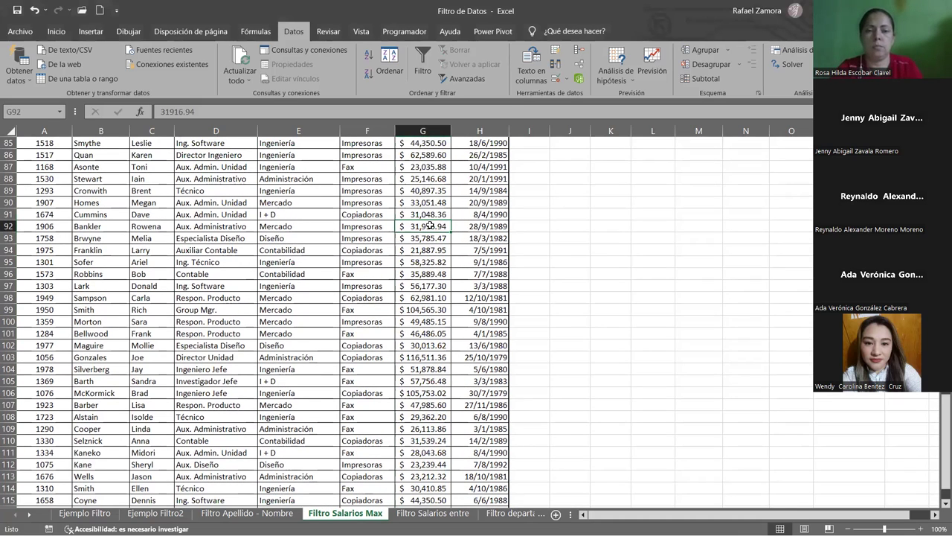
{"action": "scroll", "coordinate": [430, 225], "scroll_direction": "up", "scroll_amount": 20}
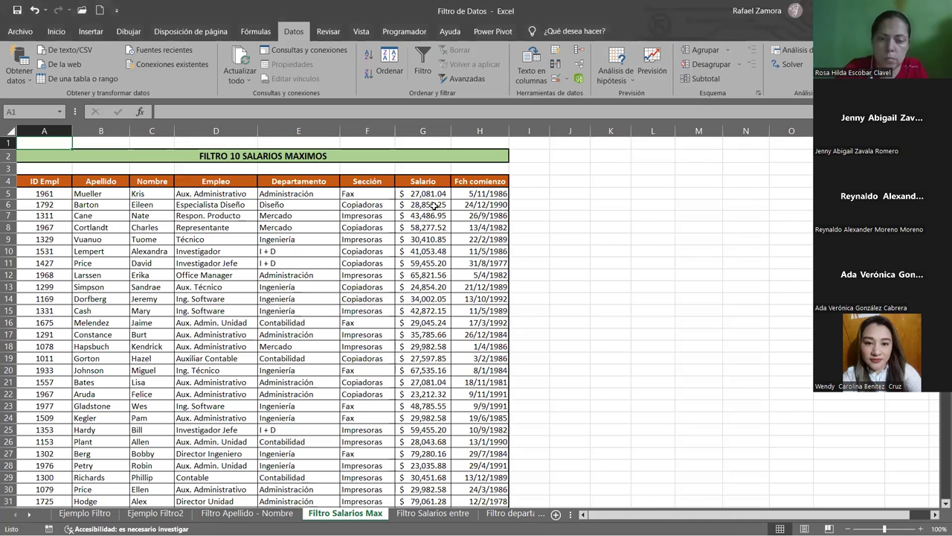
Re-enable filtering and apply Superior del promedio on Salario, leaving 45 of 114 records
{"action": "left_click", "coordinate": [431, 205]}
{"action": "left_click", "coordinate": [421, 67]}
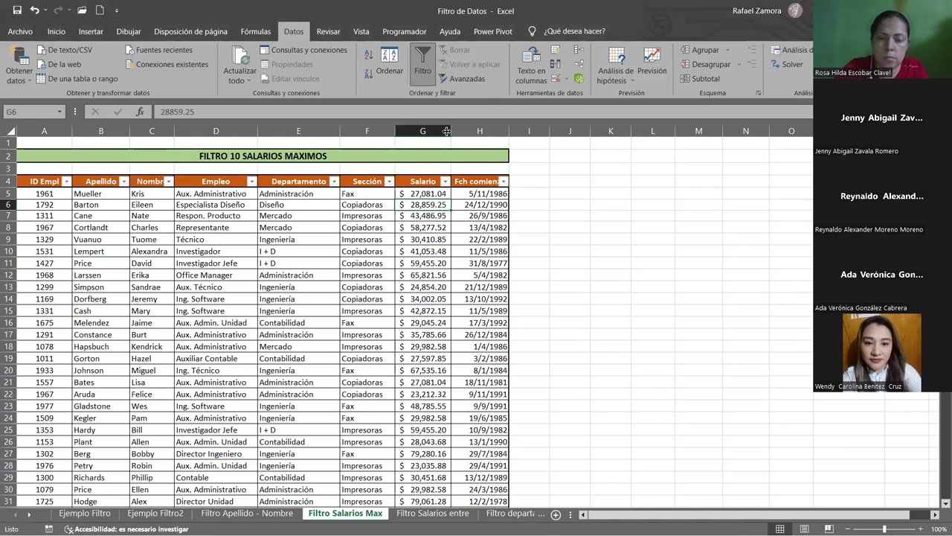
{"action": "left_click", "coordinate": [445, 181]}
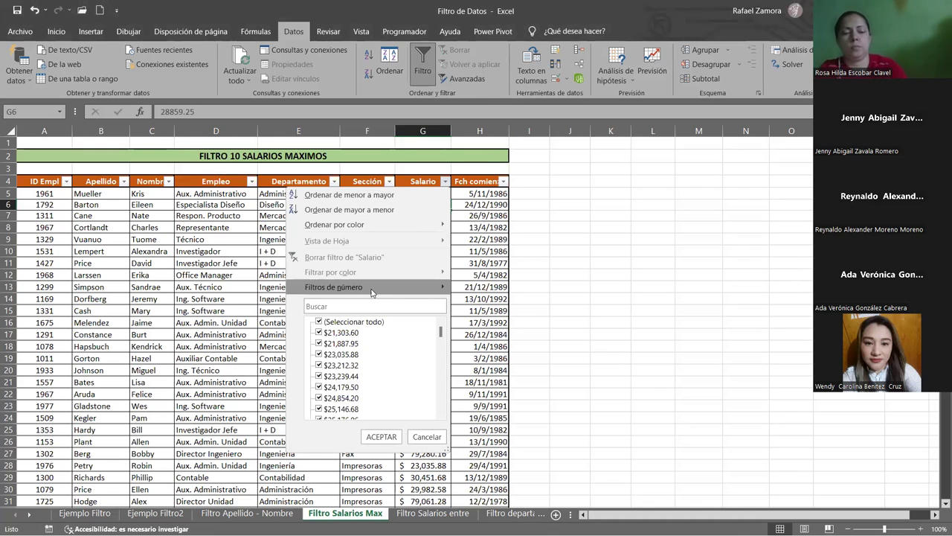
{"action": "mouse_move", "coordinate": [372, 287]}
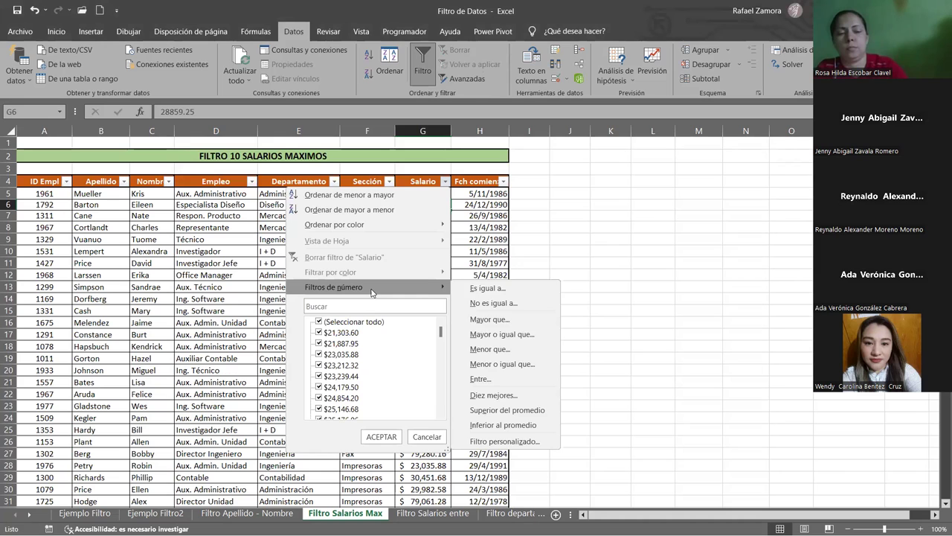
{"action": "left_click", "coordinate": [527, 411]}
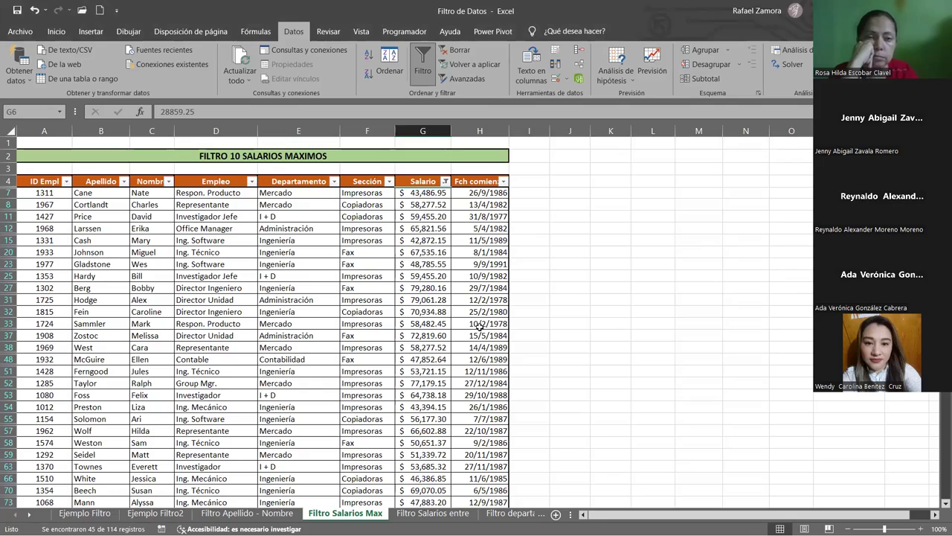
{"action": "scroll", "coordinate": [444, 369], "scroll_direction": "down", "scroll_amount": 3}
{"action": "scroll", "coordinate": [444, 370], "scroll_direction": "down", "scroll_amount": 1}
{"action": "scroll", "coordinate": [444, 370], "scroll_direction": "down", "scroll_amount": 1}
{"action": "scroll", "coordinate": [444, 368], "scroll_direction": "down", "scroll_amount": 1}
{"action": "scroll", "coordinate": [444, 370], "scroll_direction": "down", "scroll_amount": 2}
{"action": "scroll", "coordinate": [445, 370], "scroll_direction": "down", "scroll_amount": 2}
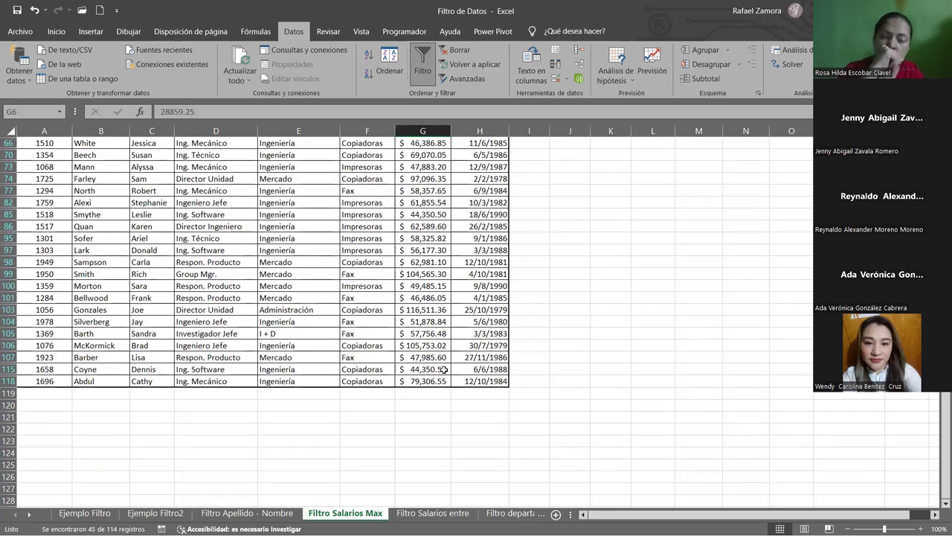
{"action": "scroll", "coordinate": [444, 370], "scroll_direction": "up", "scroll_amount": 3}
{"action": "scroll", "coordinate": [436, 370], "scroll_direction": "up", "scroll_amount": 3}
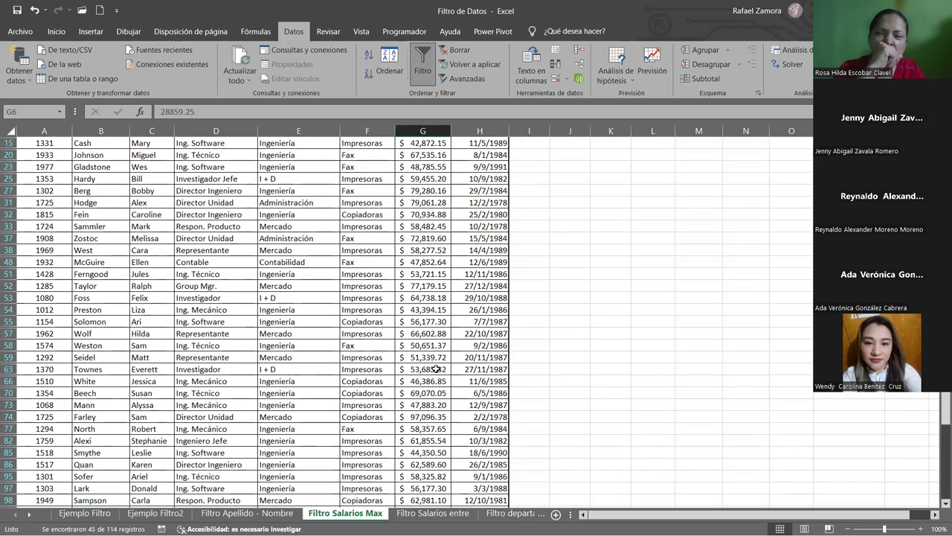
{"action": "scroll", "coordinate": [436, 370], "scroll_direction": "up", "scroll_amount": 3}
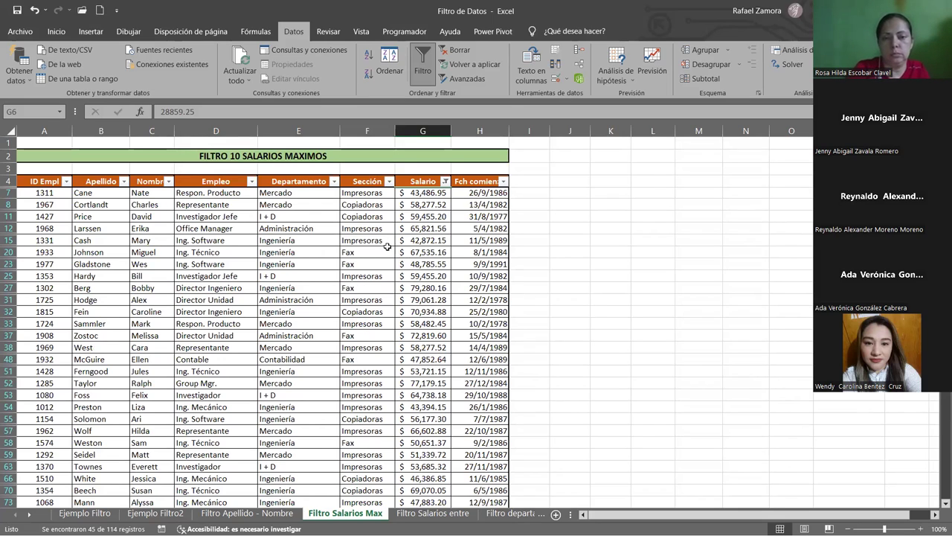
{"action": "left_click", "coordinate": [446, 253]}
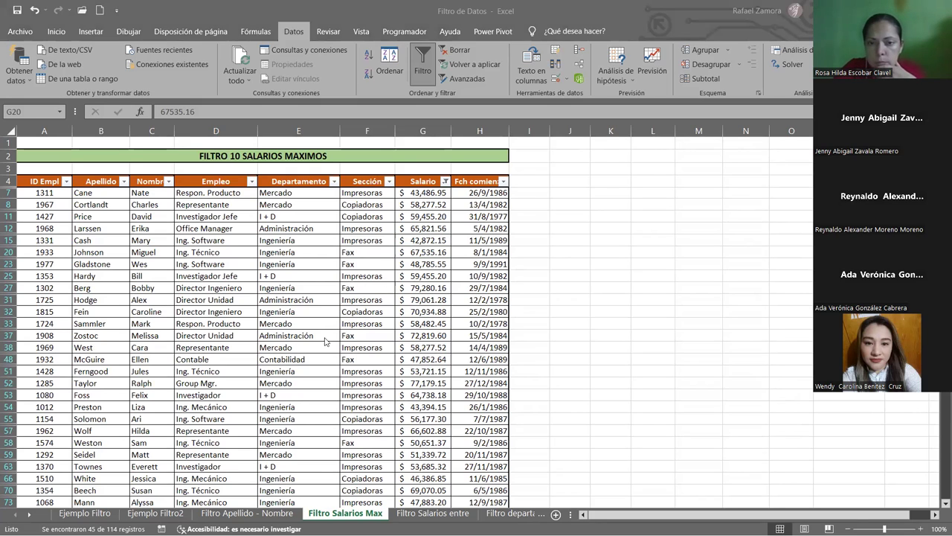
Go to the Filtro Salarios entre sheet, select title cell A2, and maximize the window
{"action": "left_click", "coordinate": [446, 515]}
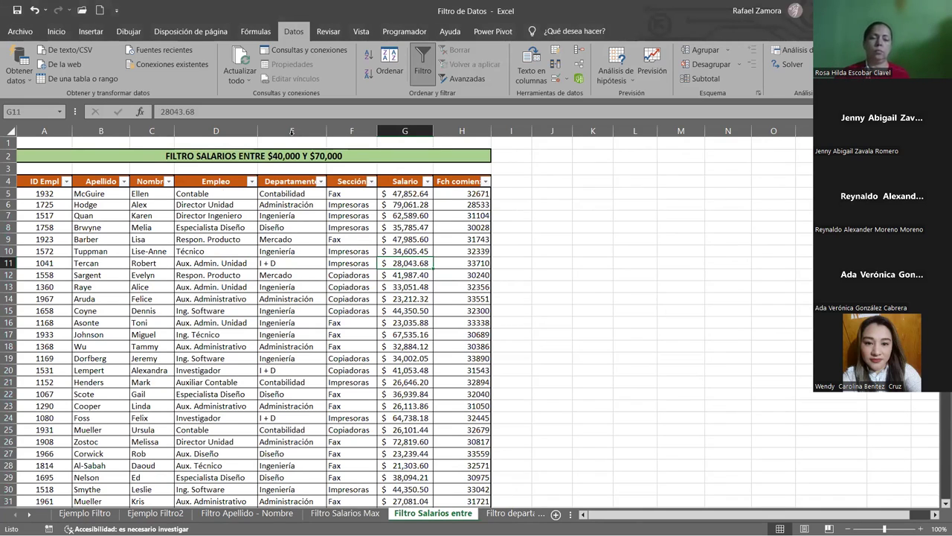
{"action": "left_click", "coordinate": [287, 157]}
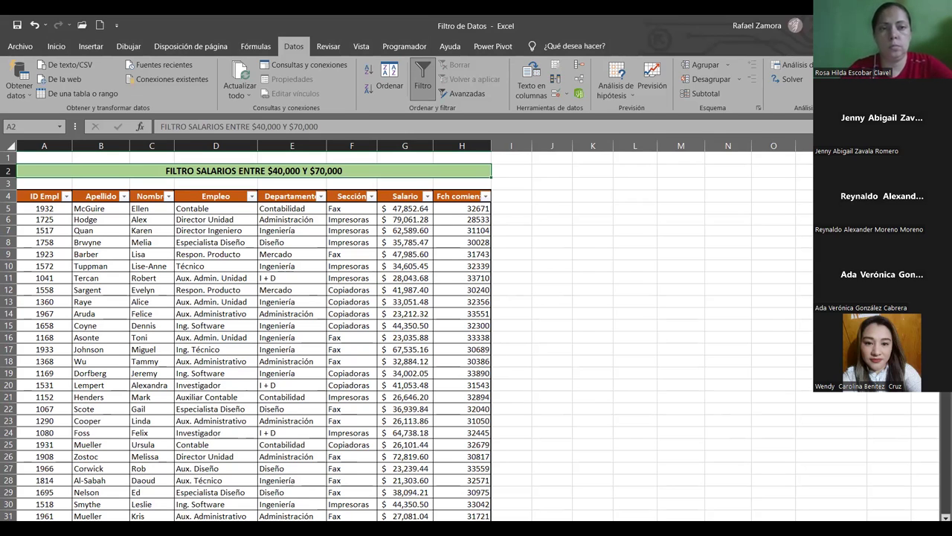
{"action": "double_click", "coordinate": [730, 38]}
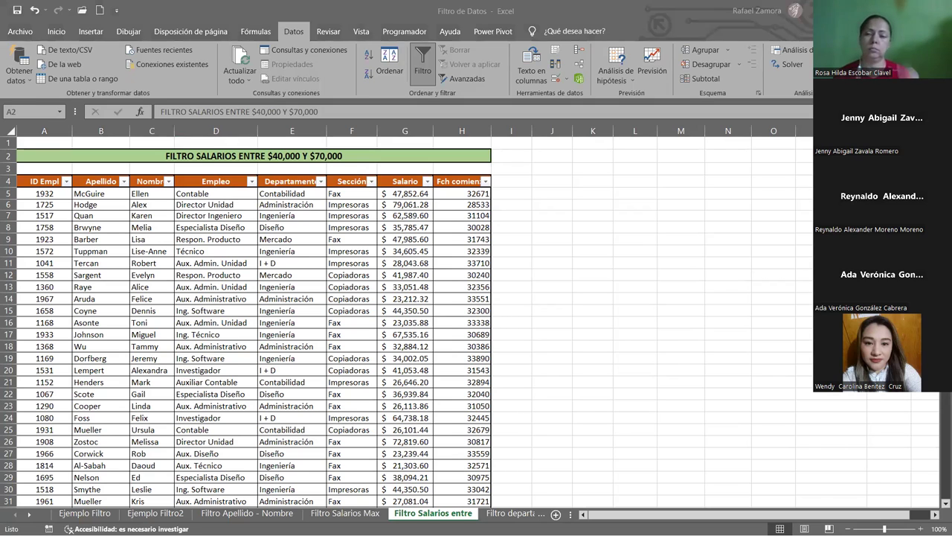
Apply an Entre Salario filter from 40000 to 70000, leaving 38 of 114 records
{"action": "left_click", "coordinate": [429, 182]}
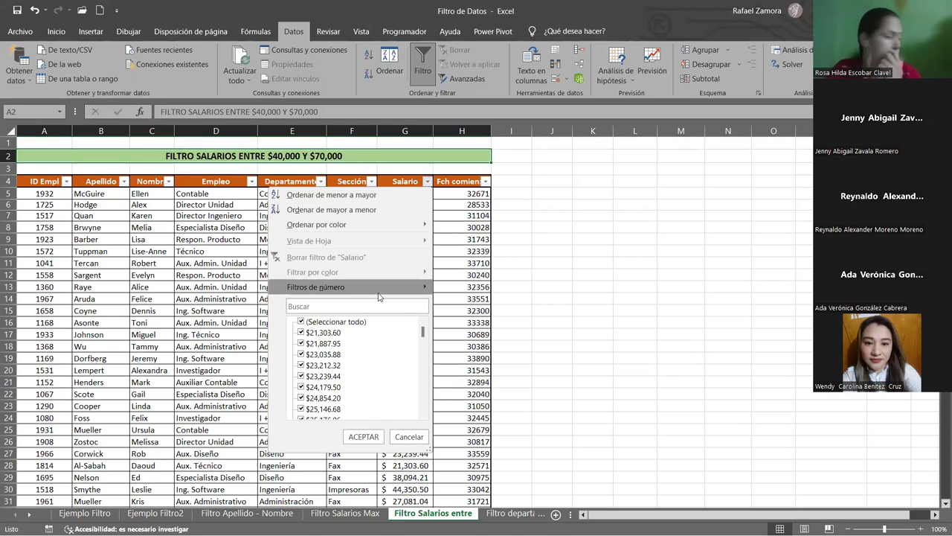
{"action": "mouse_move", "coordinate": [380, 293]}
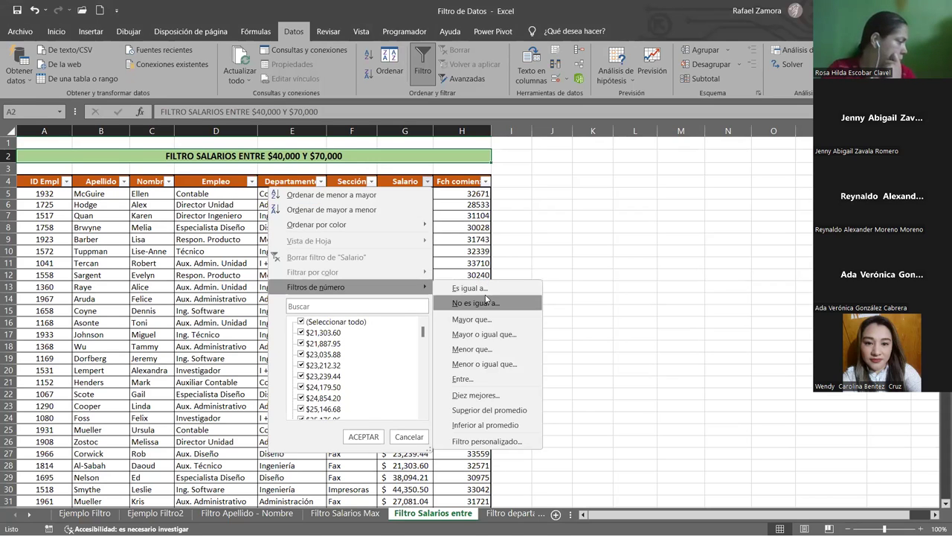
{"action": "left_click", "coordinate": [485, 381]}
{"action": "type", "text": "40000"}
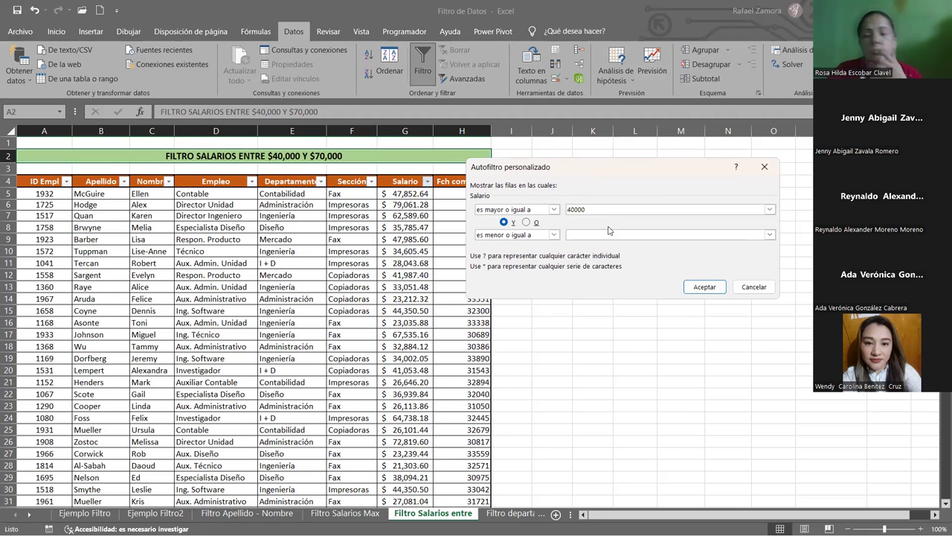
{"action": "left_click", "coordinate": [669, 235]}
{"action": "type", "text": "70"}
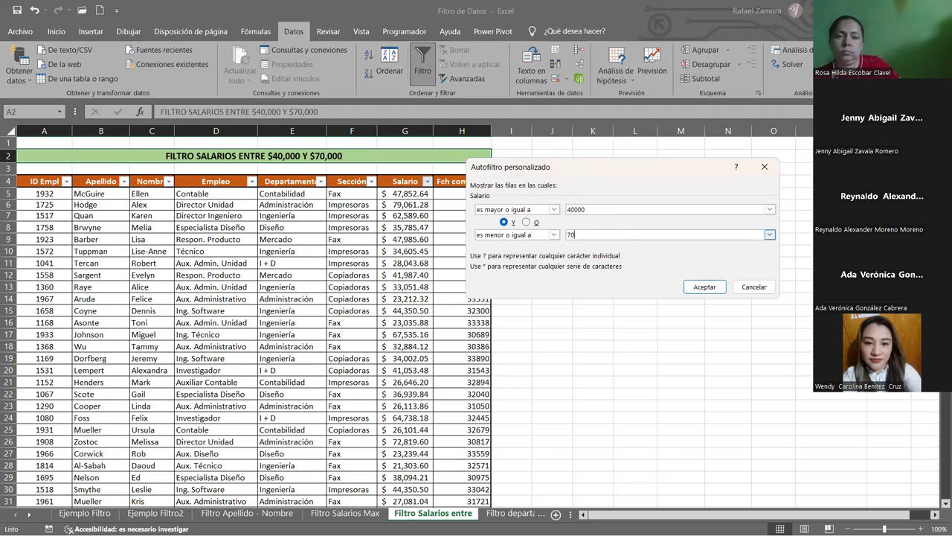
{"action": "type", "text": "000"}
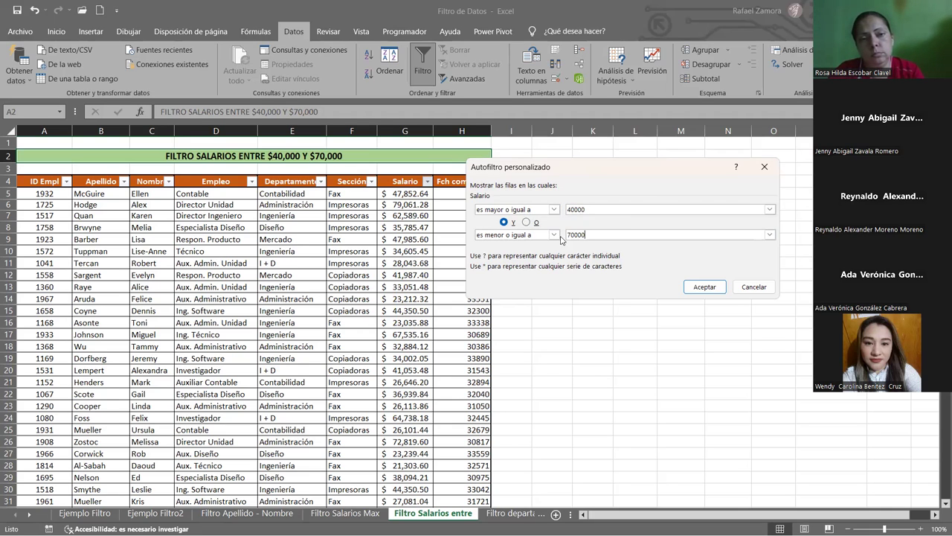
{"action": "left_click", "coordinate": [685, 290]}
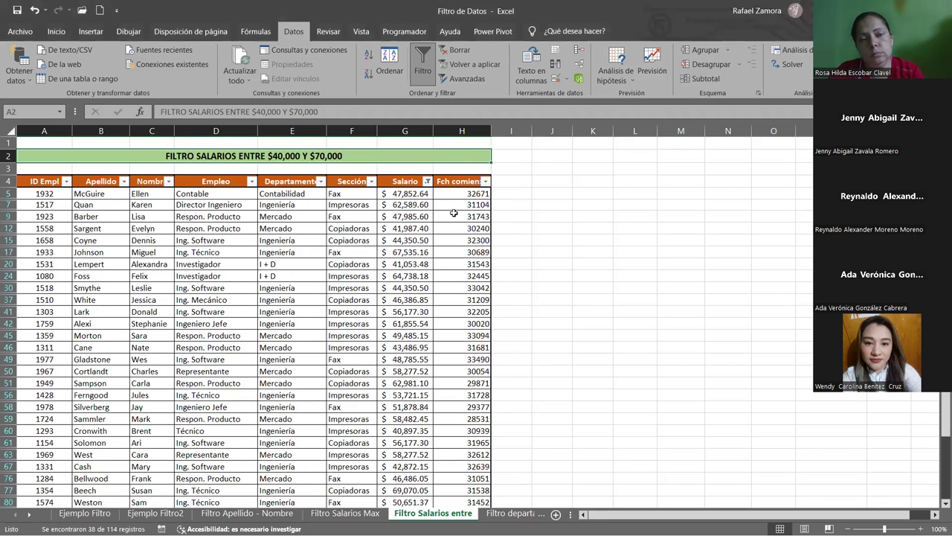
Select the filtered salaries from G5 down to check the status bar: count 38, average $53,696.59
{"action": "left_click", "coordinate": [424, 194]}
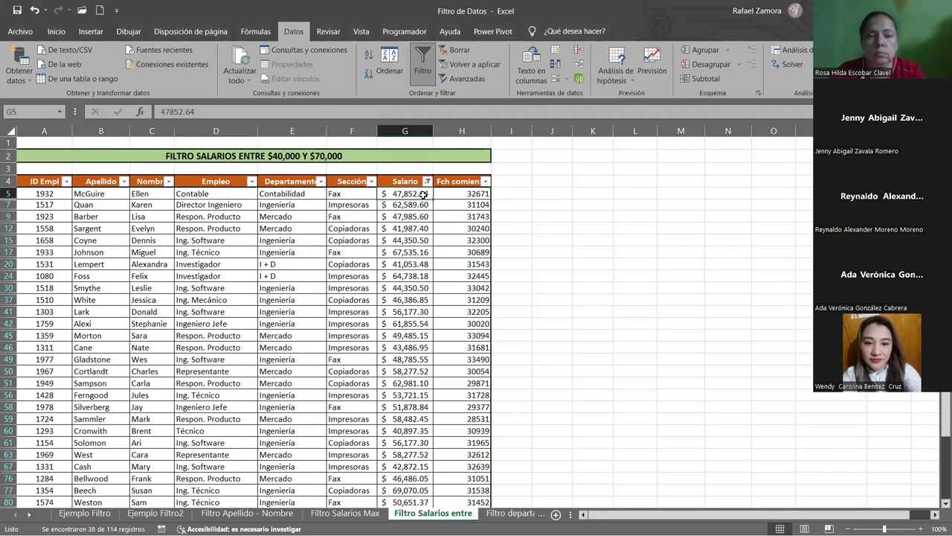
{"action": "key", "text": "ctrl+shift+Down"}
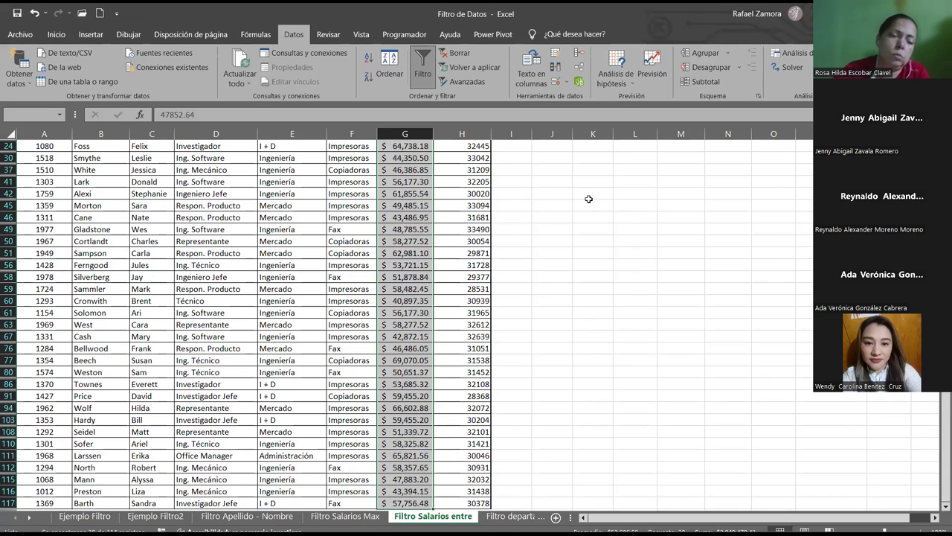
{"action": "scroll", "coordinate": [502, 317], "scroll_direction": "up", "scroll_amount": 1}
{"action": "scroll", "coordinate": [502, 317], "scroll_direction": "up", "scroll_amount": 2}
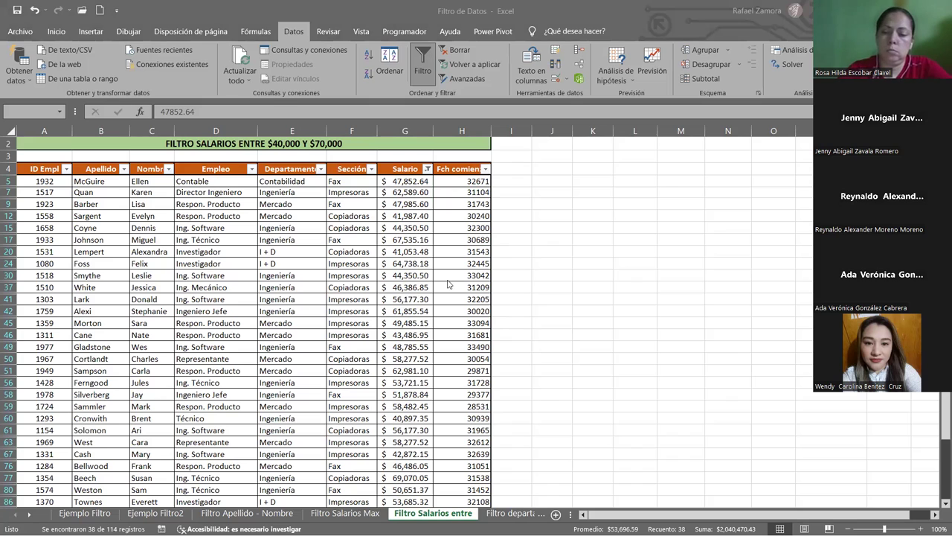
{"action": "key", "text": "ctrl+shift+Down"}
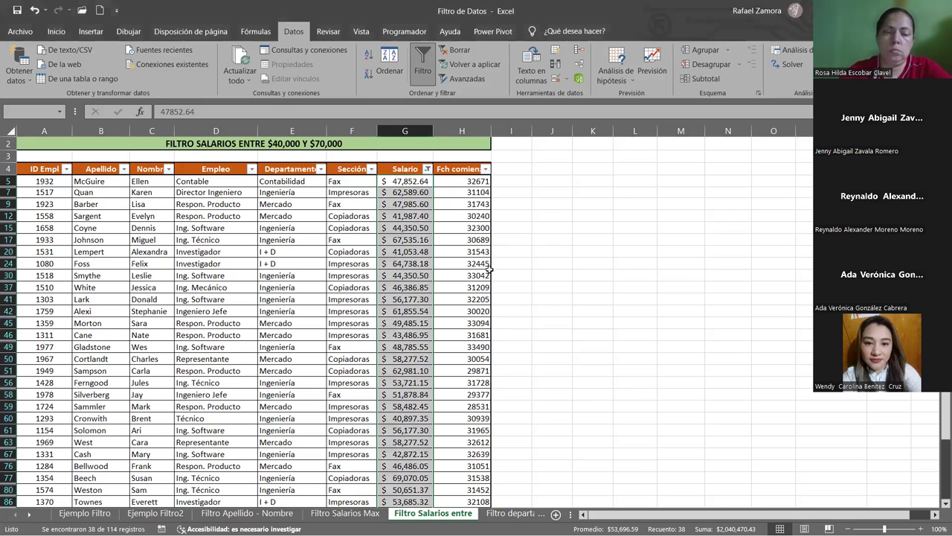